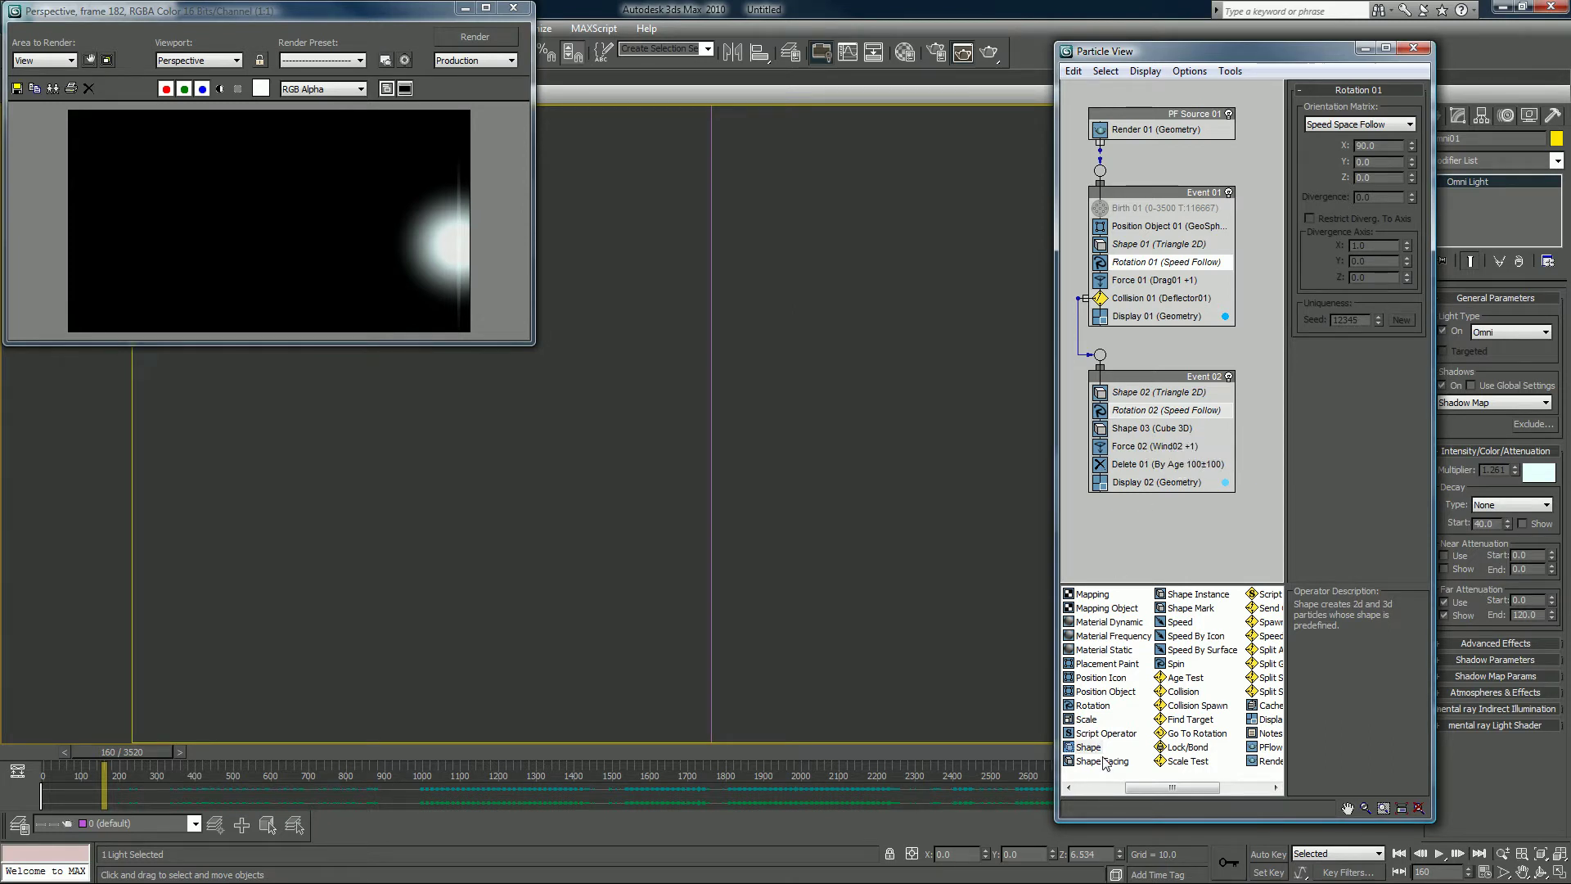
# Step: Replace the Shape 03 operator in Event 02 with a Scale operator and open its parameters
pyautogui.moveTo(1087, 720); pyautogui.dragTo(1141, 435)
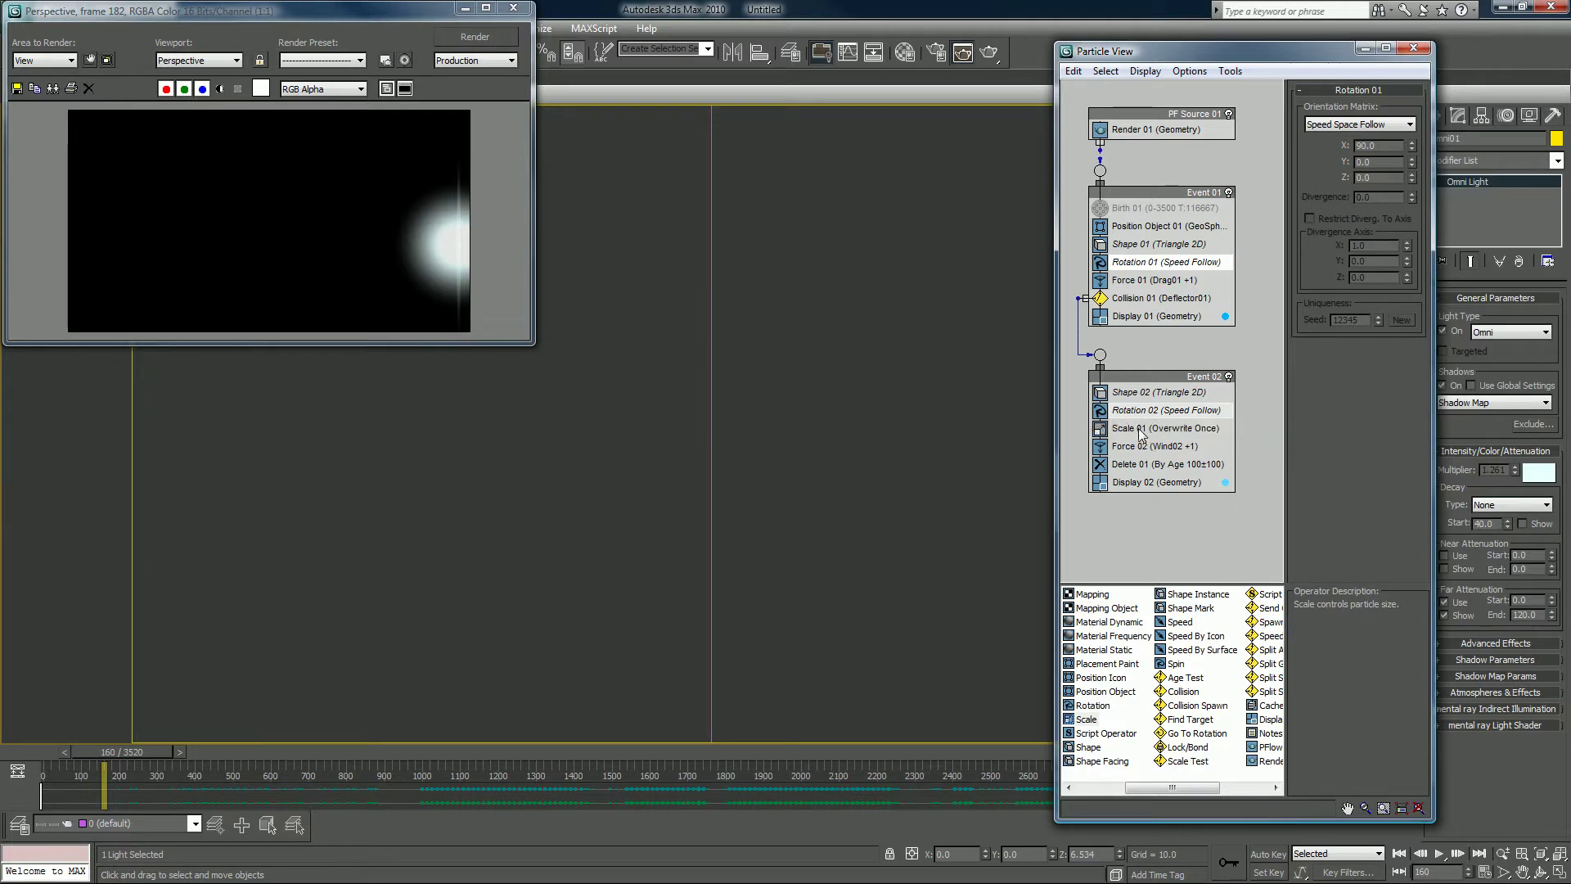
pyautogui.click(1141, 428)
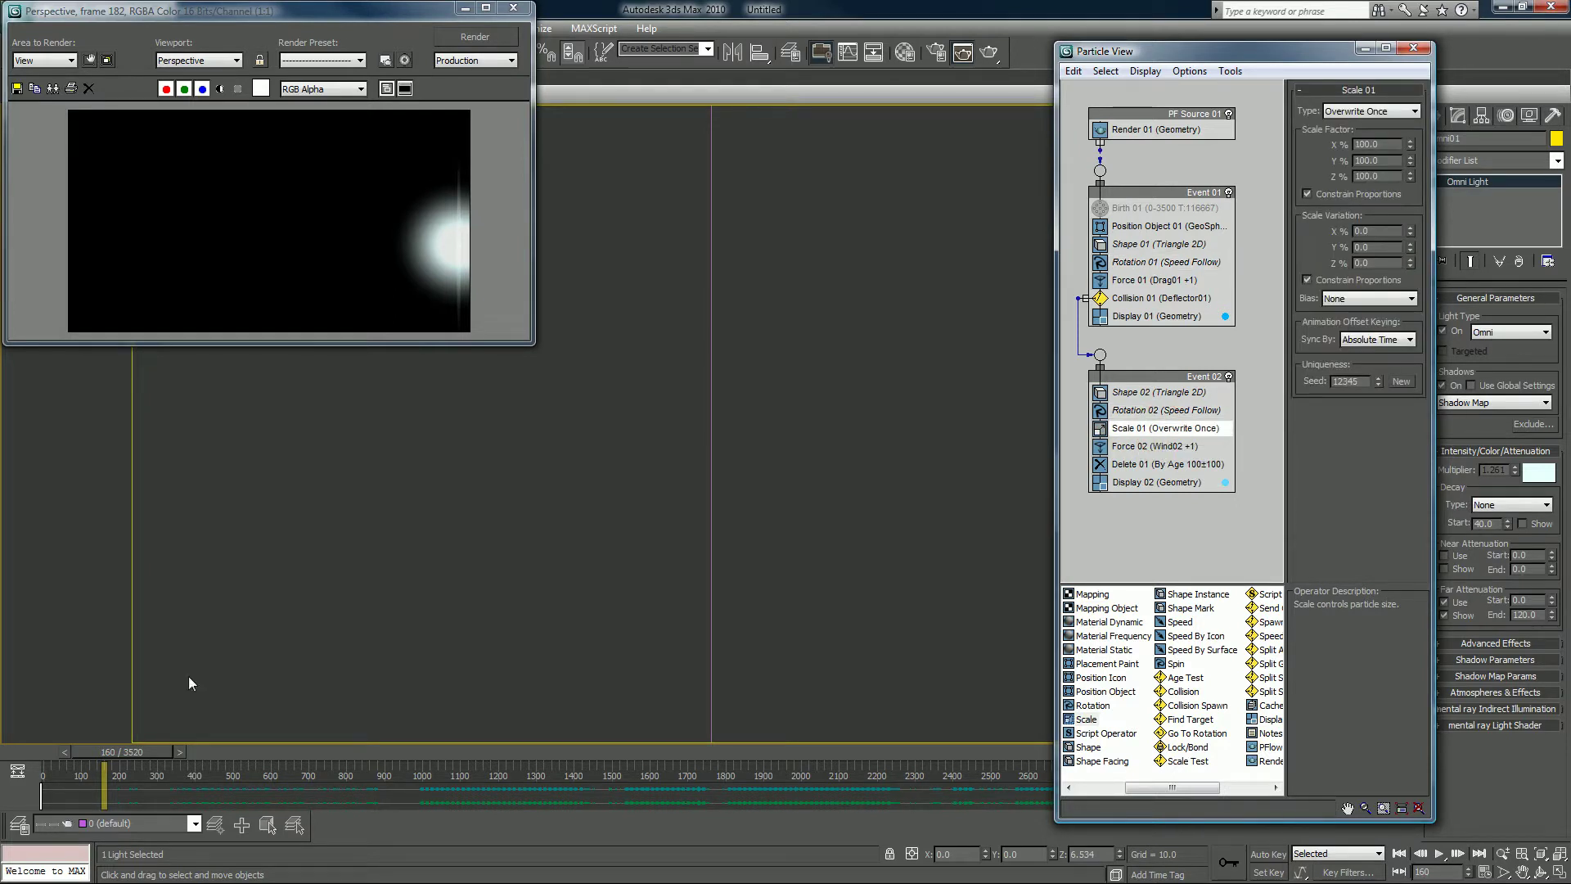
# Step: Key the Scale 01 scale factor to 0% at frame 100 with Auto Key, leaving Auto Key off
pyautogui.moveTo(111, 754); pyautogui.dragTo(90, 753)
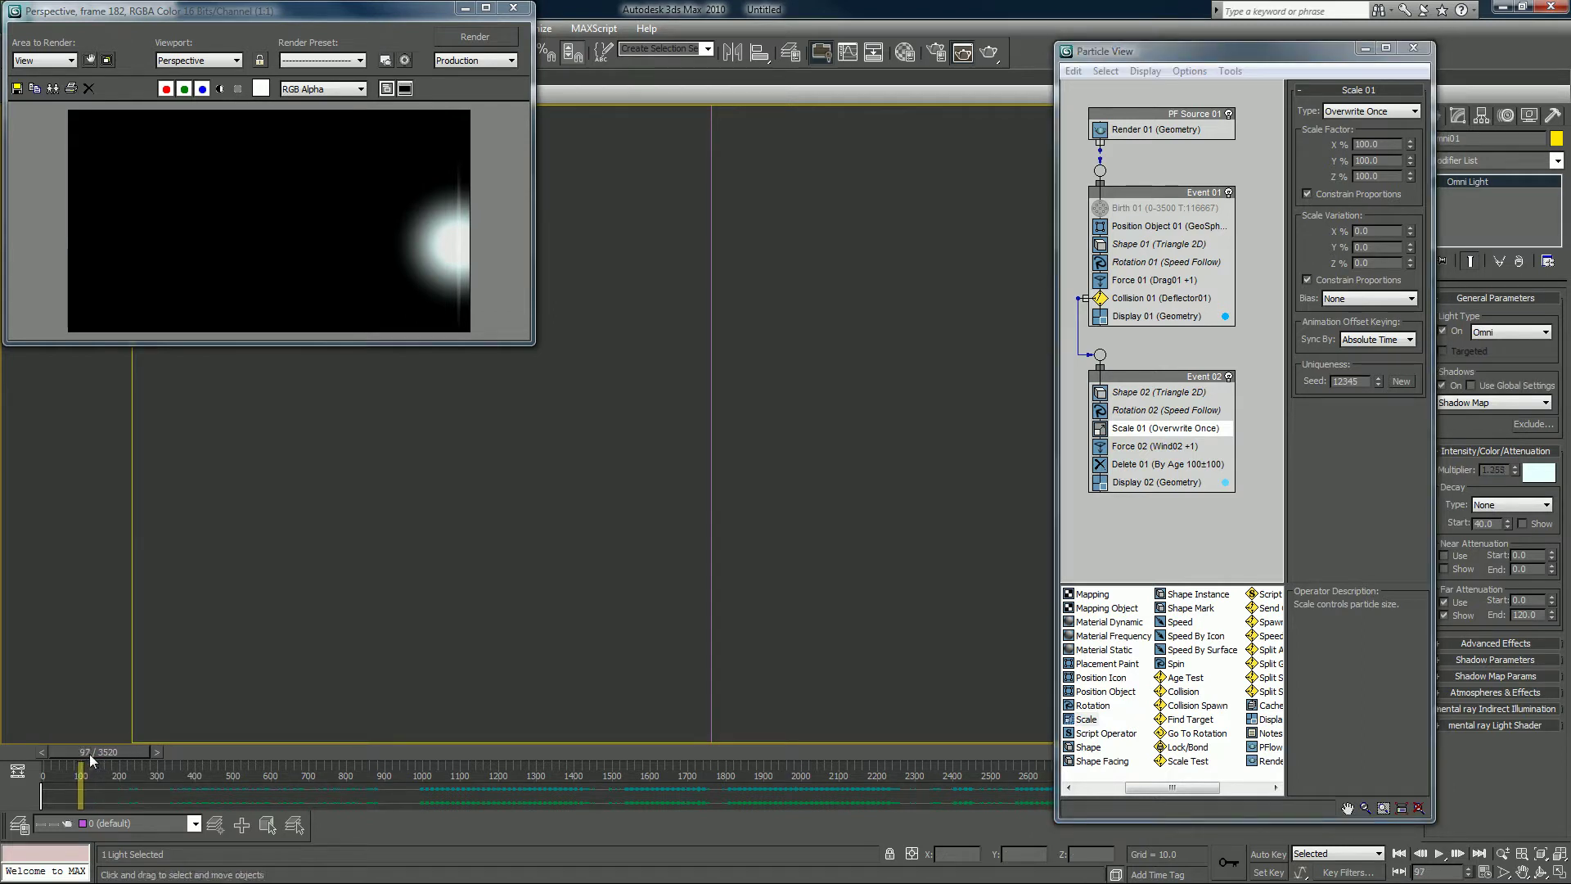
pyautogui.click(156, 751)
pyautogui.click(156, 752)
pyautogui.click(155, 751)
pyautogui.click(1258, 855)
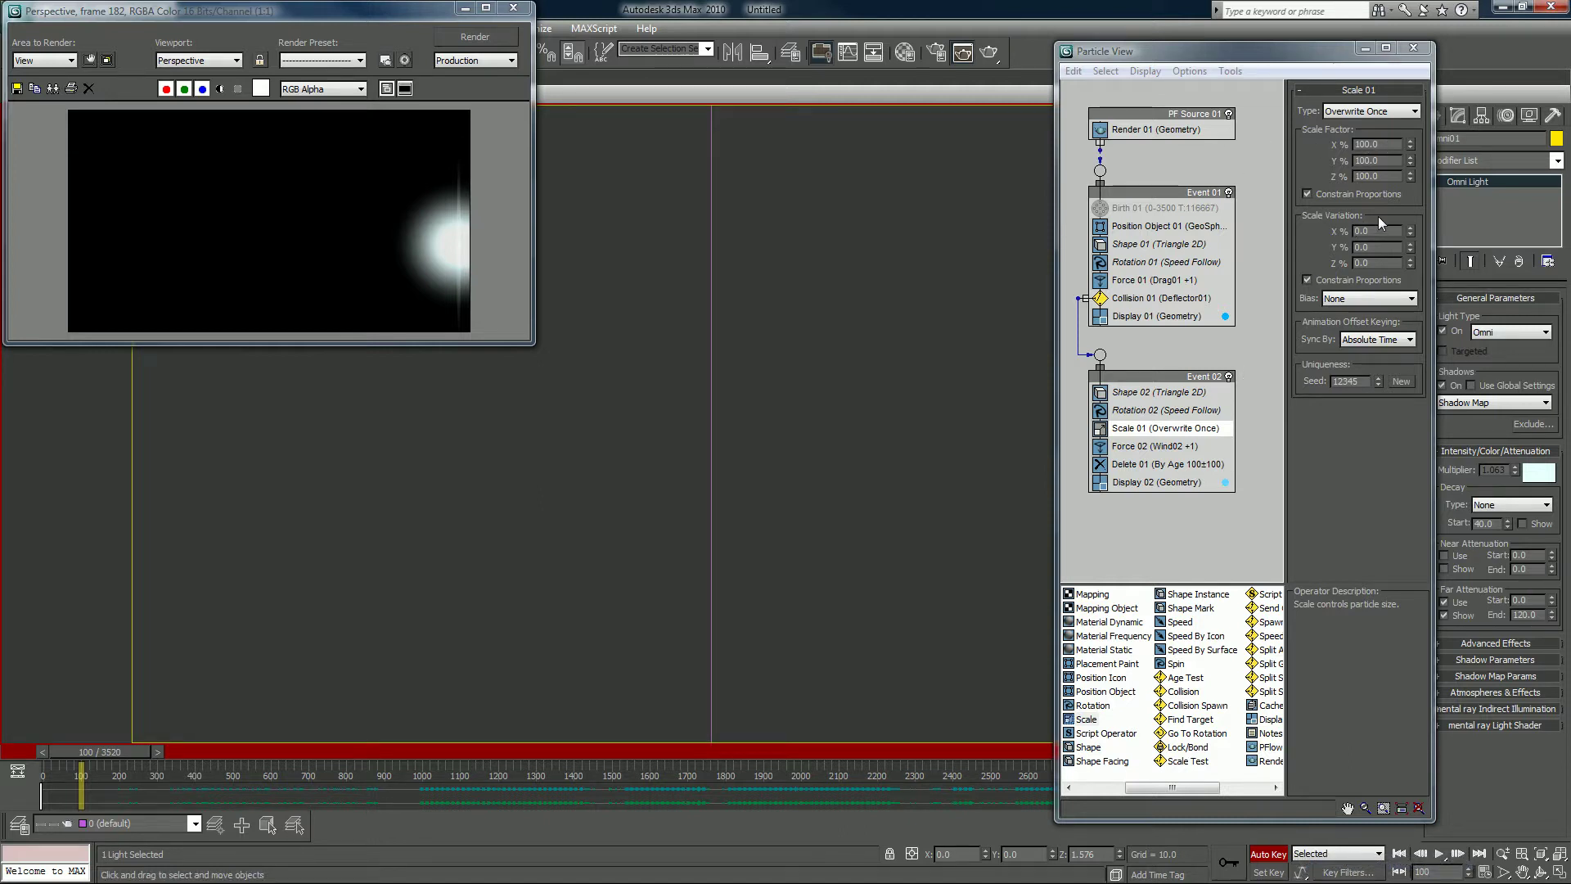
pyautogui.rightClick(1407, 144)
pyautogui.click(1411, 139)
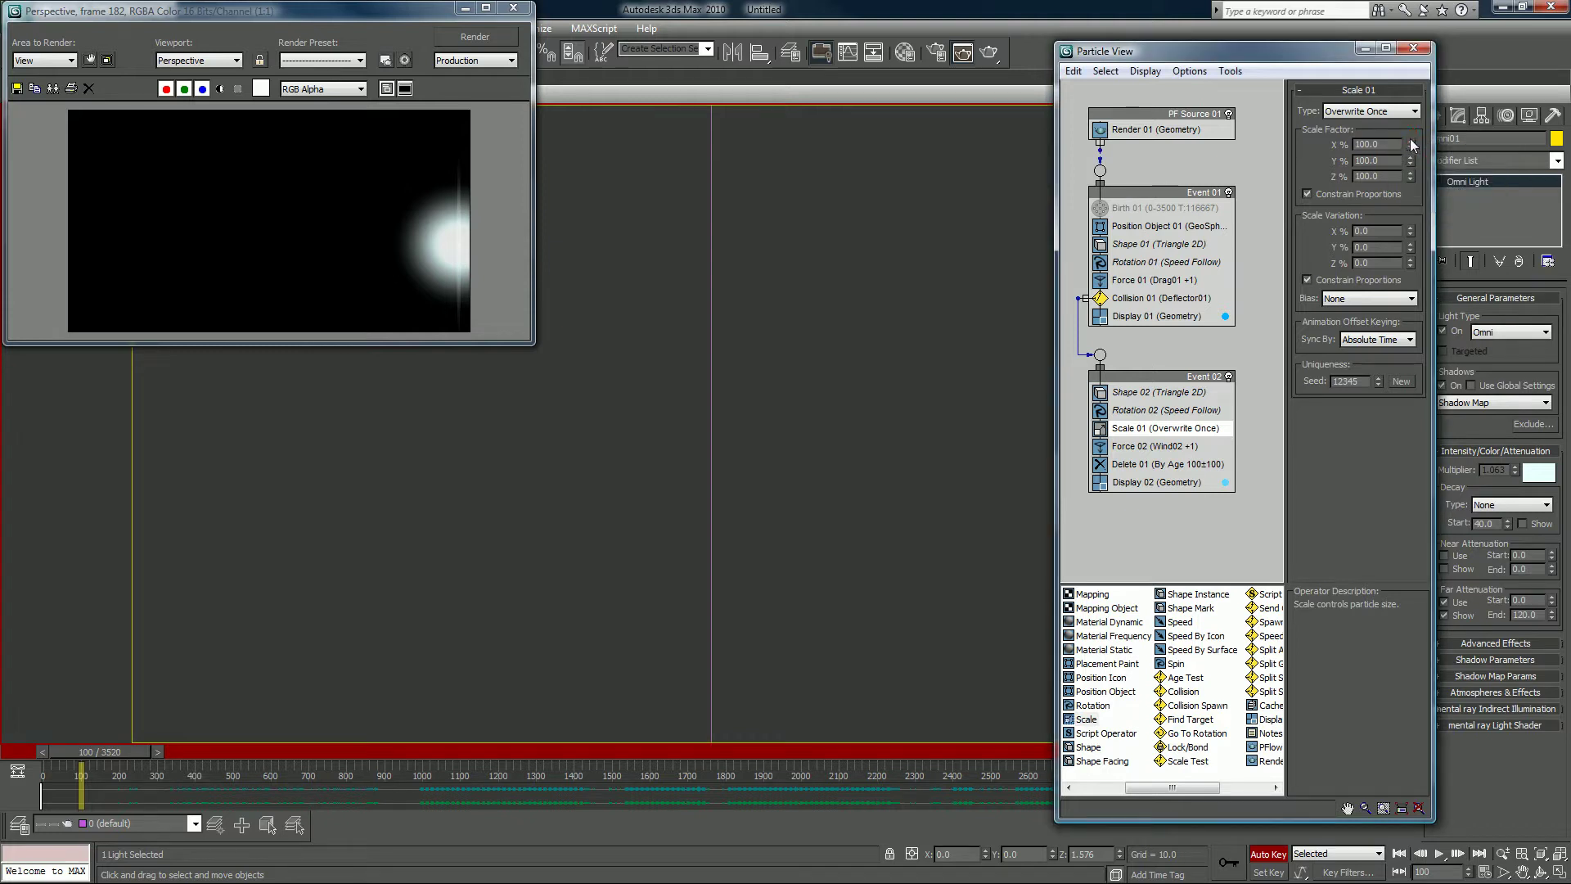
pyautogui.rightClick(1410, 142)
pyautogui.moveTo(82, 748)
pyautogui.mouseDown()
pyautogui.moveTo(6, 753)
pyautogui.moveTo(88, 753)
pyautogui.mouseUp()
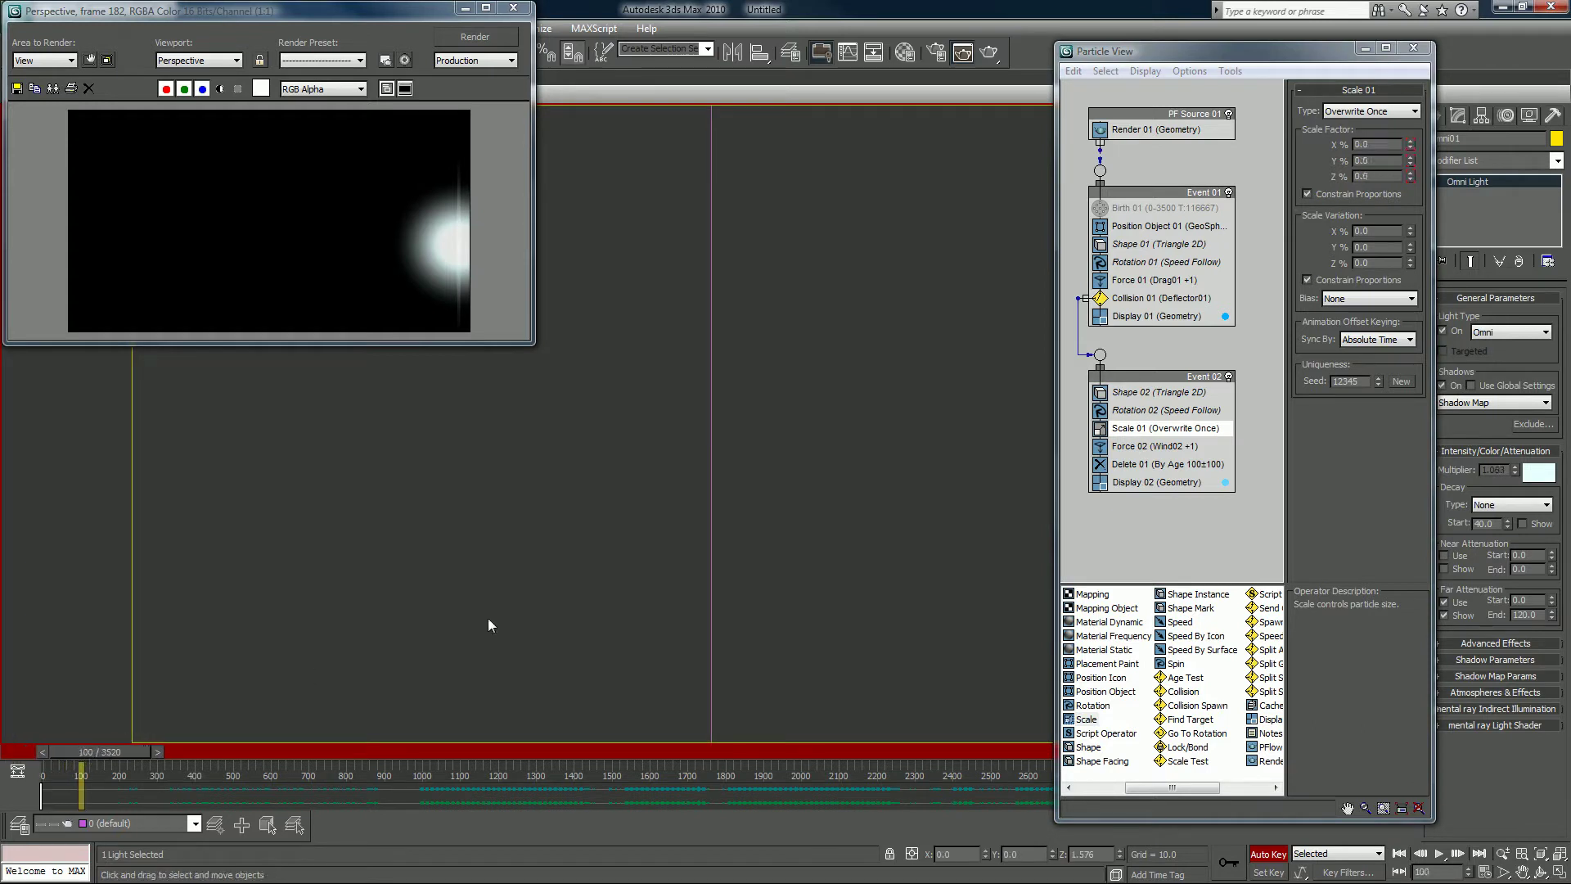
pyautogui.click(1267, 854)
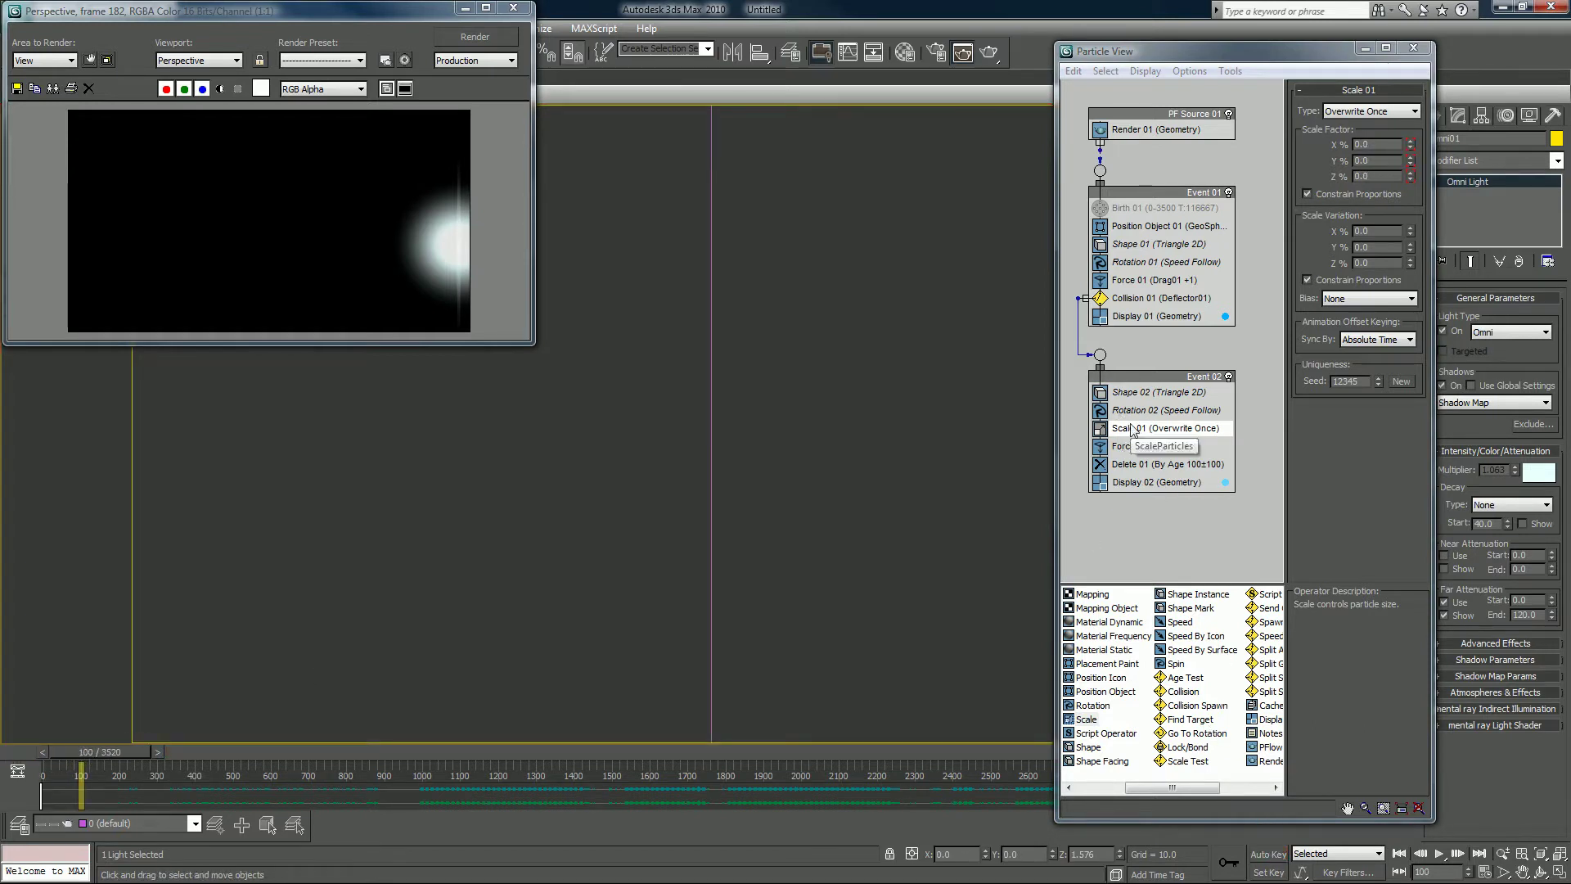
# Step: Set Scale 01 to the Absolute type synced by Particle Age, and turn the Birth 01 operator back on
pyautogui.click(1365, 109)
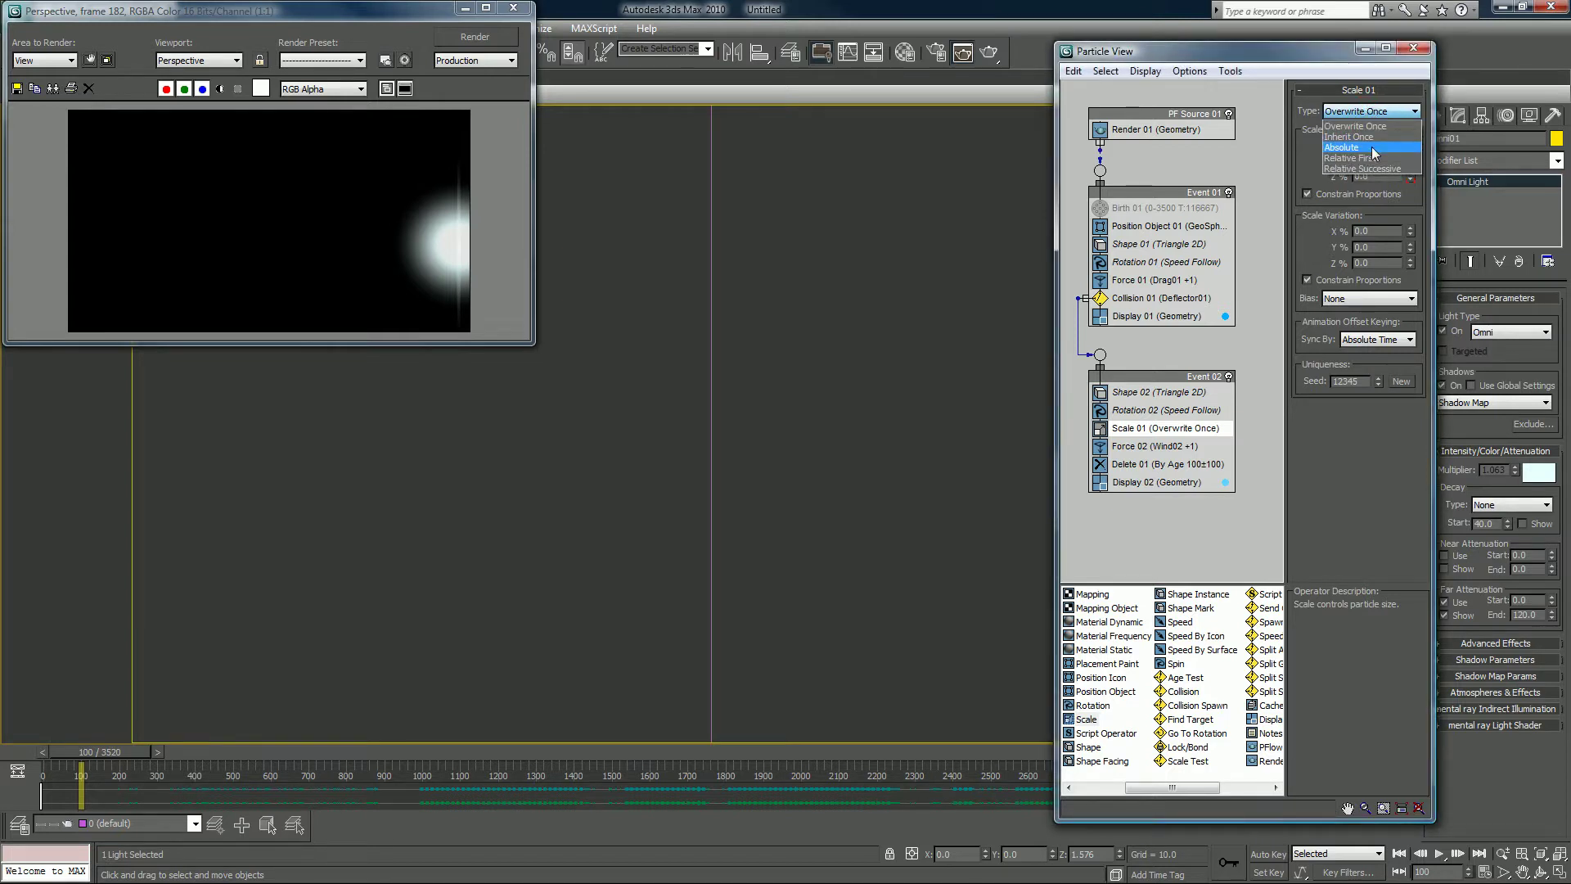
pyautogui.click(1374, 148)
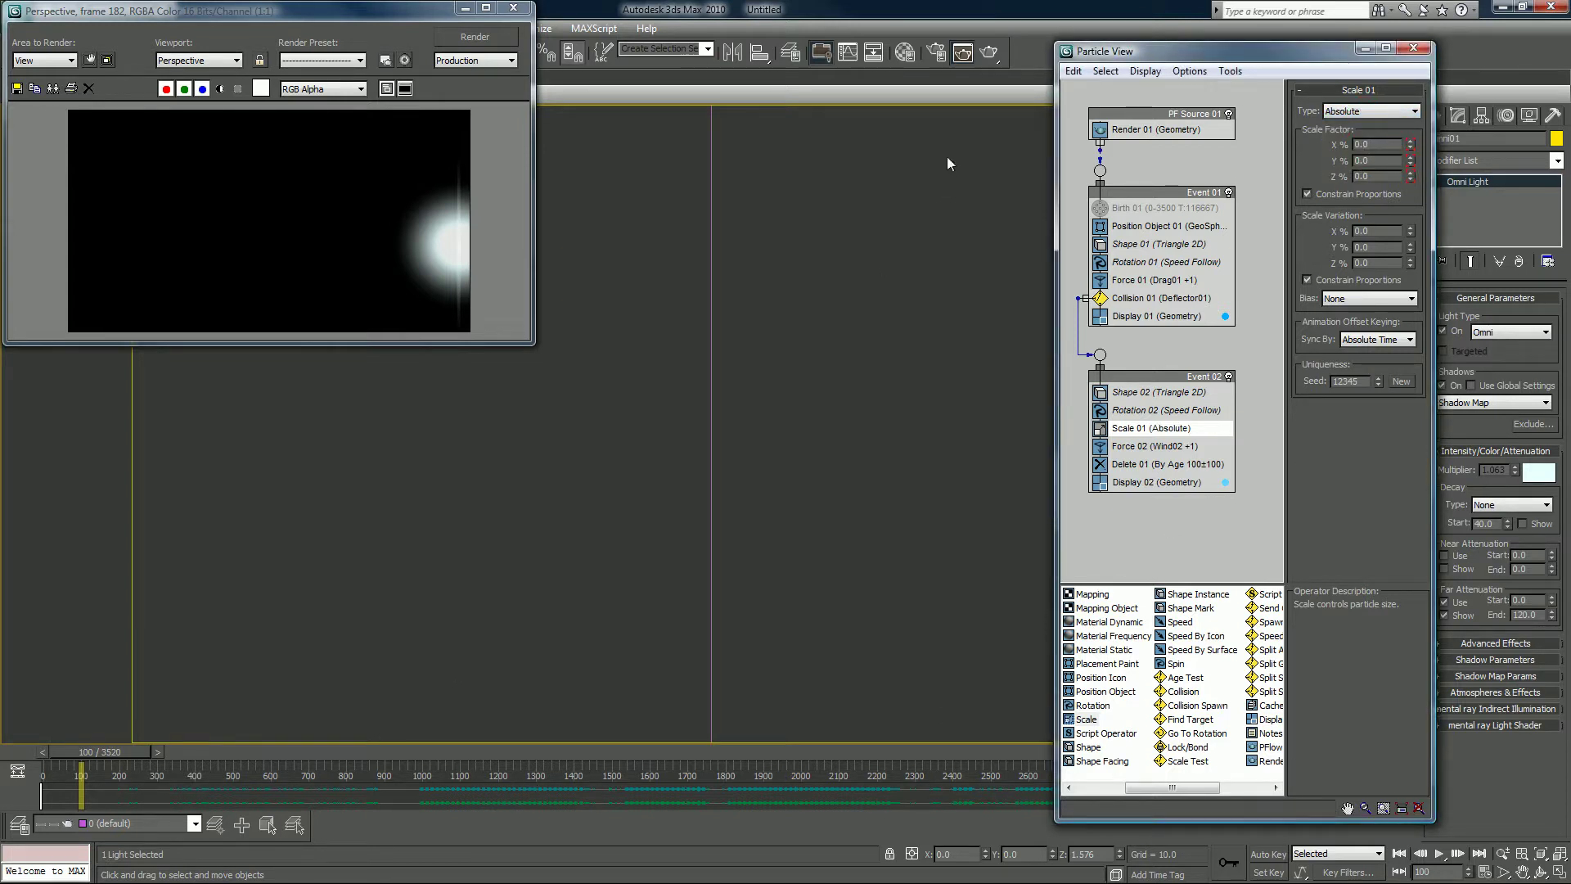
pyautogui.click(1100, 207)
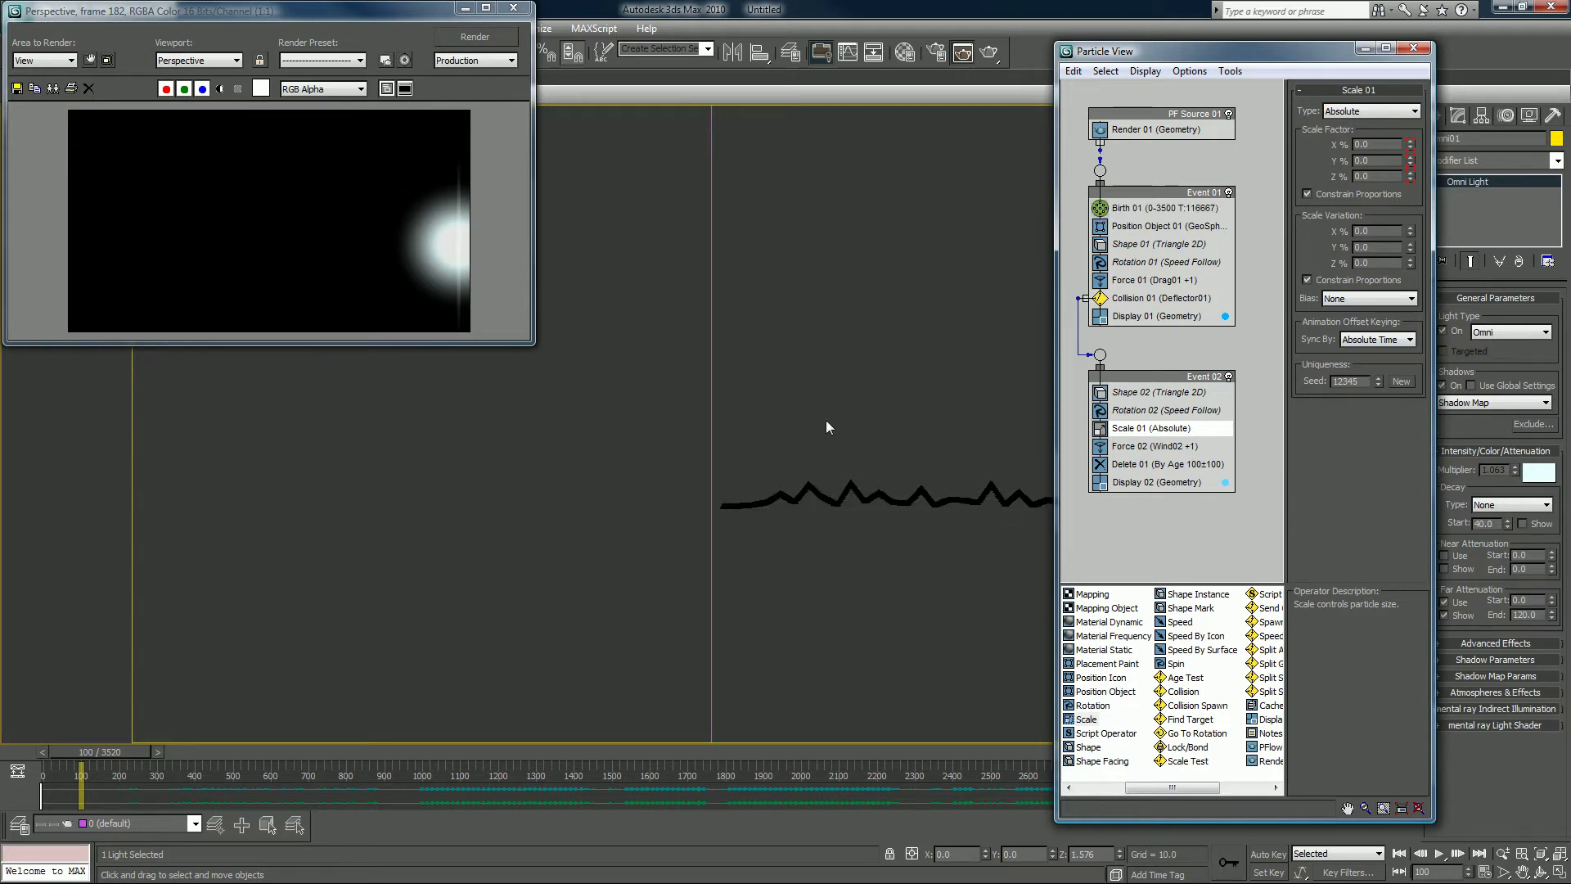
pyautogui.moveTo(102, 749); pyautogui.dragTo(215, 752)
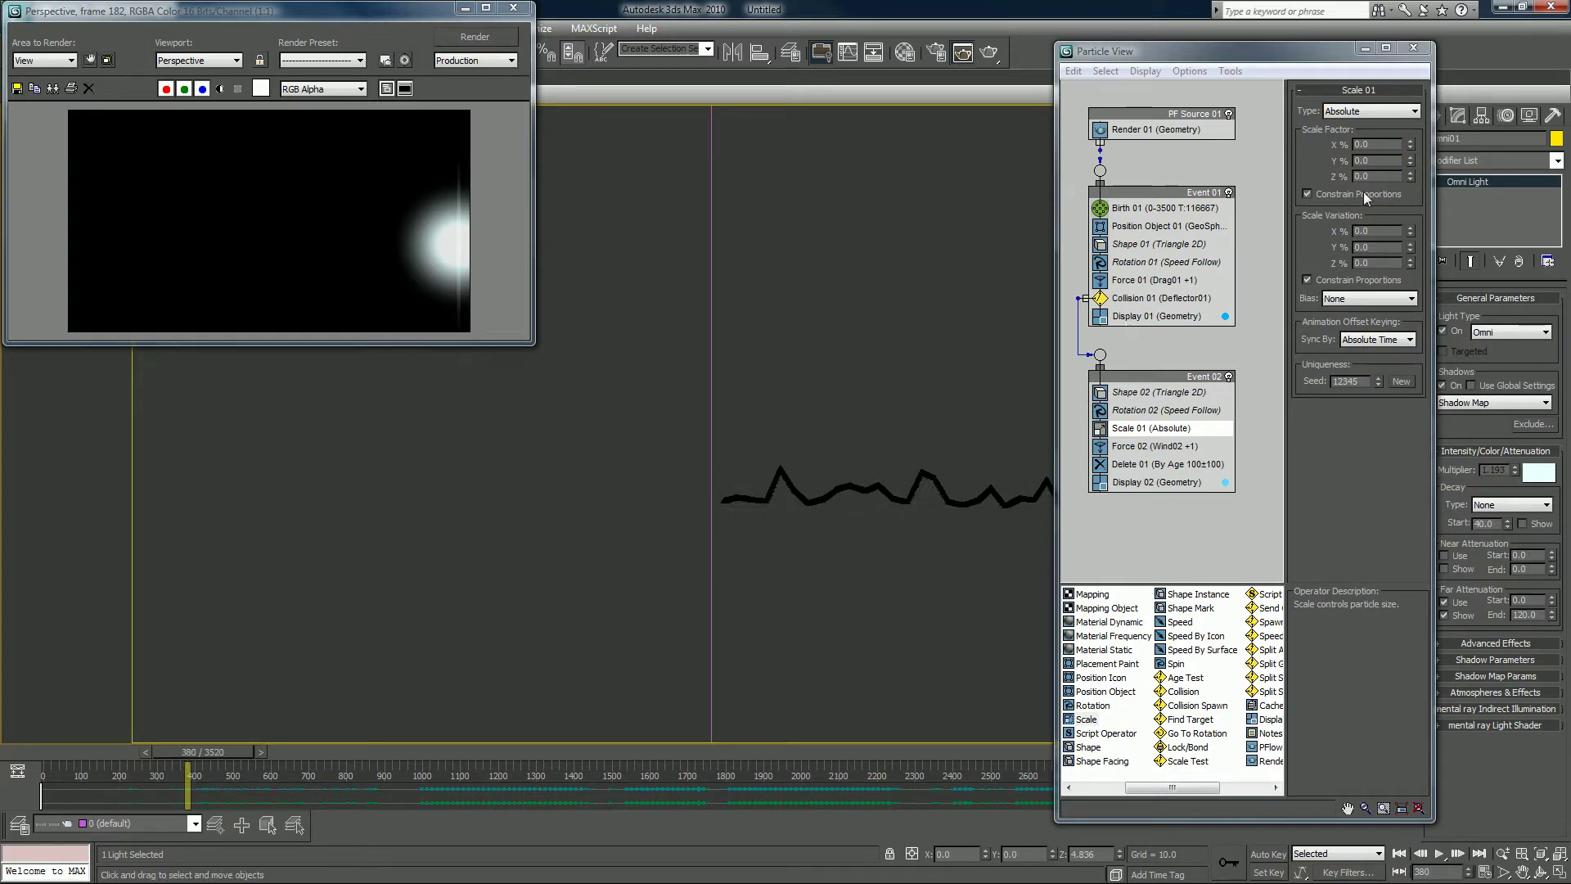
pyautogui.click(1378, 340)
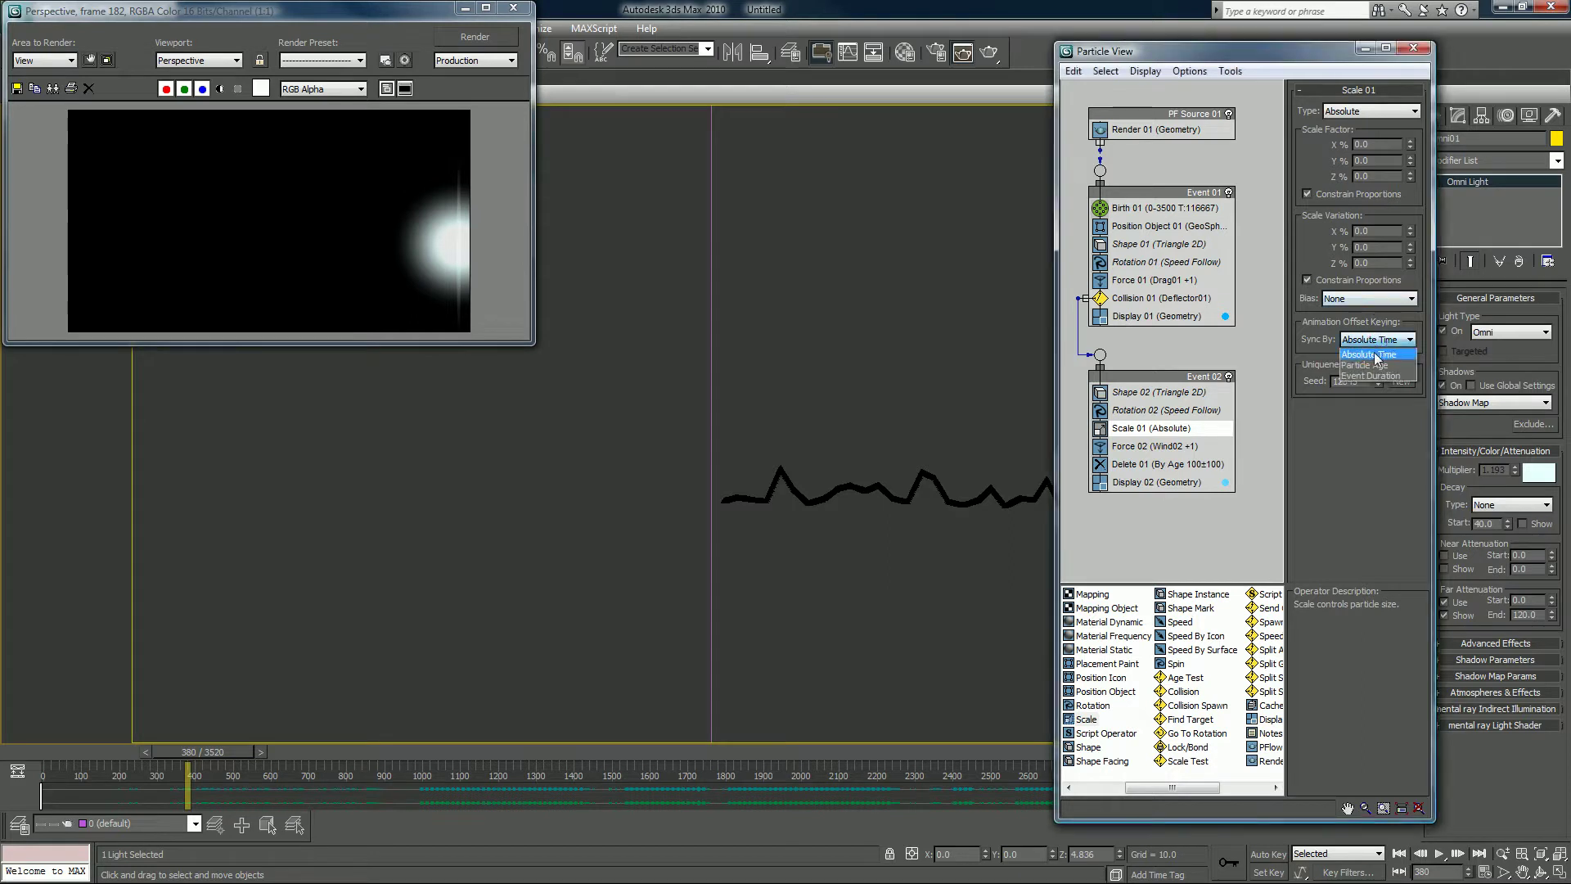
pyautogui.click(1374, 360)
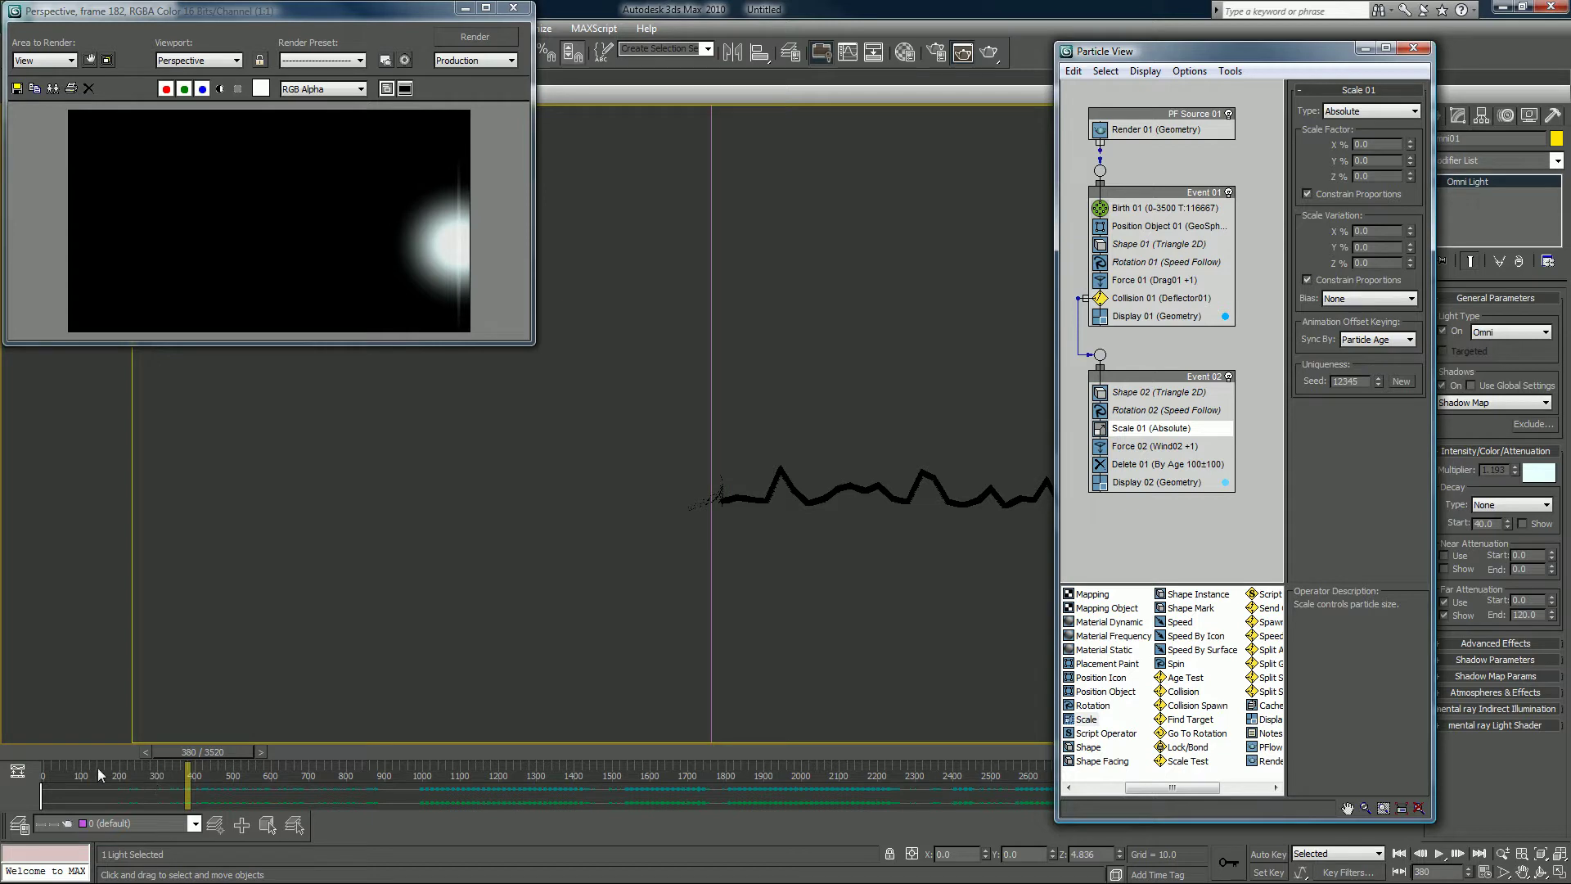
# Step: Move to frame 236 and examine how the particles scale where they meet the deflector
pyautogui.click(119, 754)
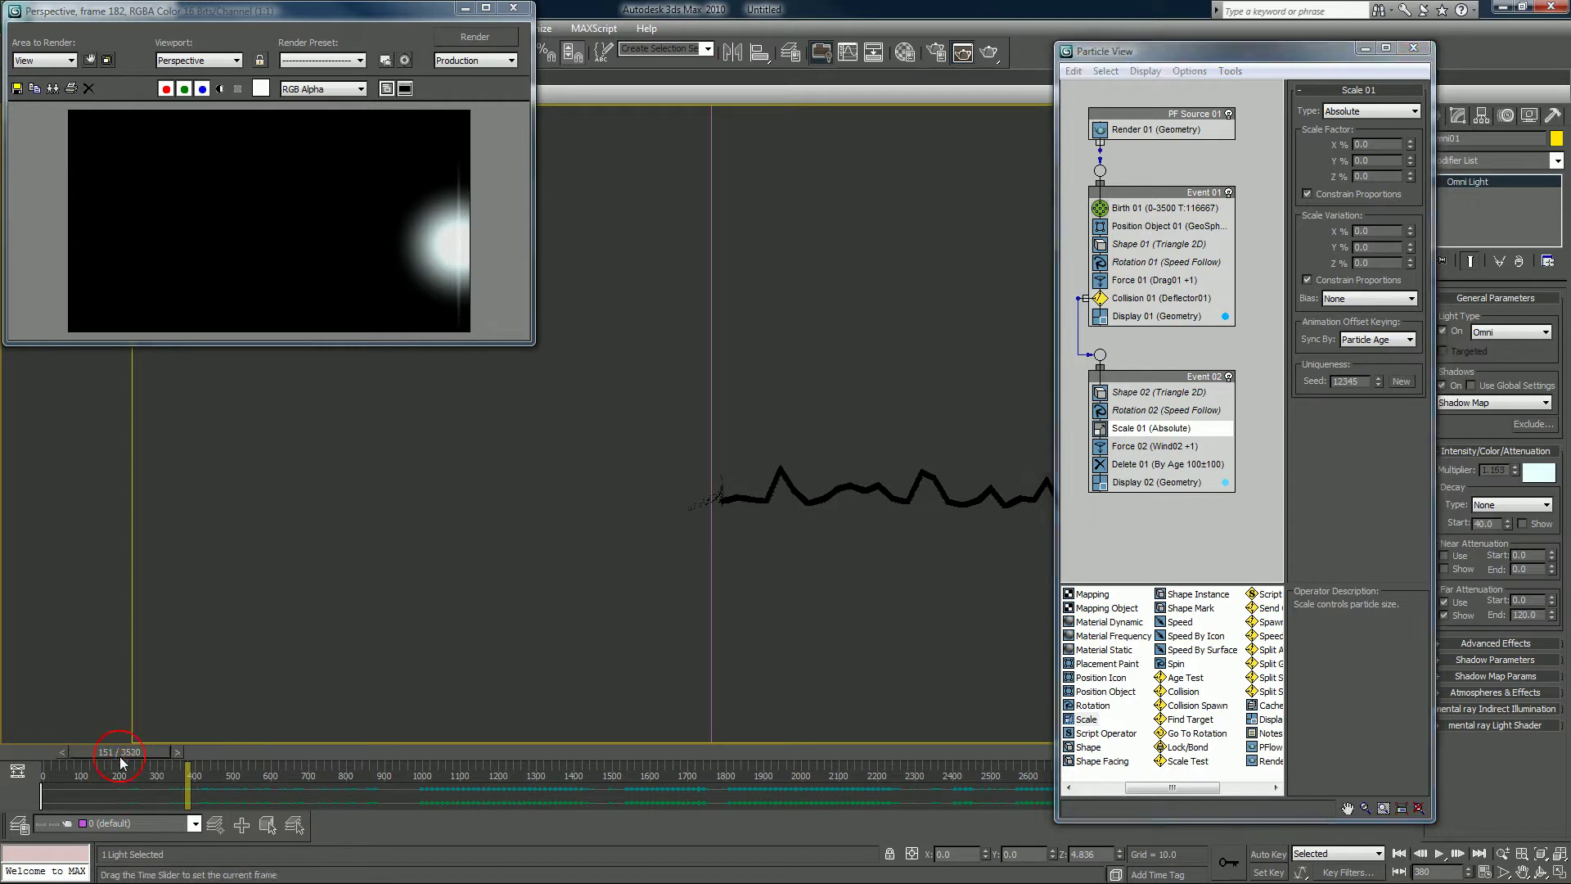
pyautogui.moveTo(121, 761); pyautogui.dragTo(165, 749)
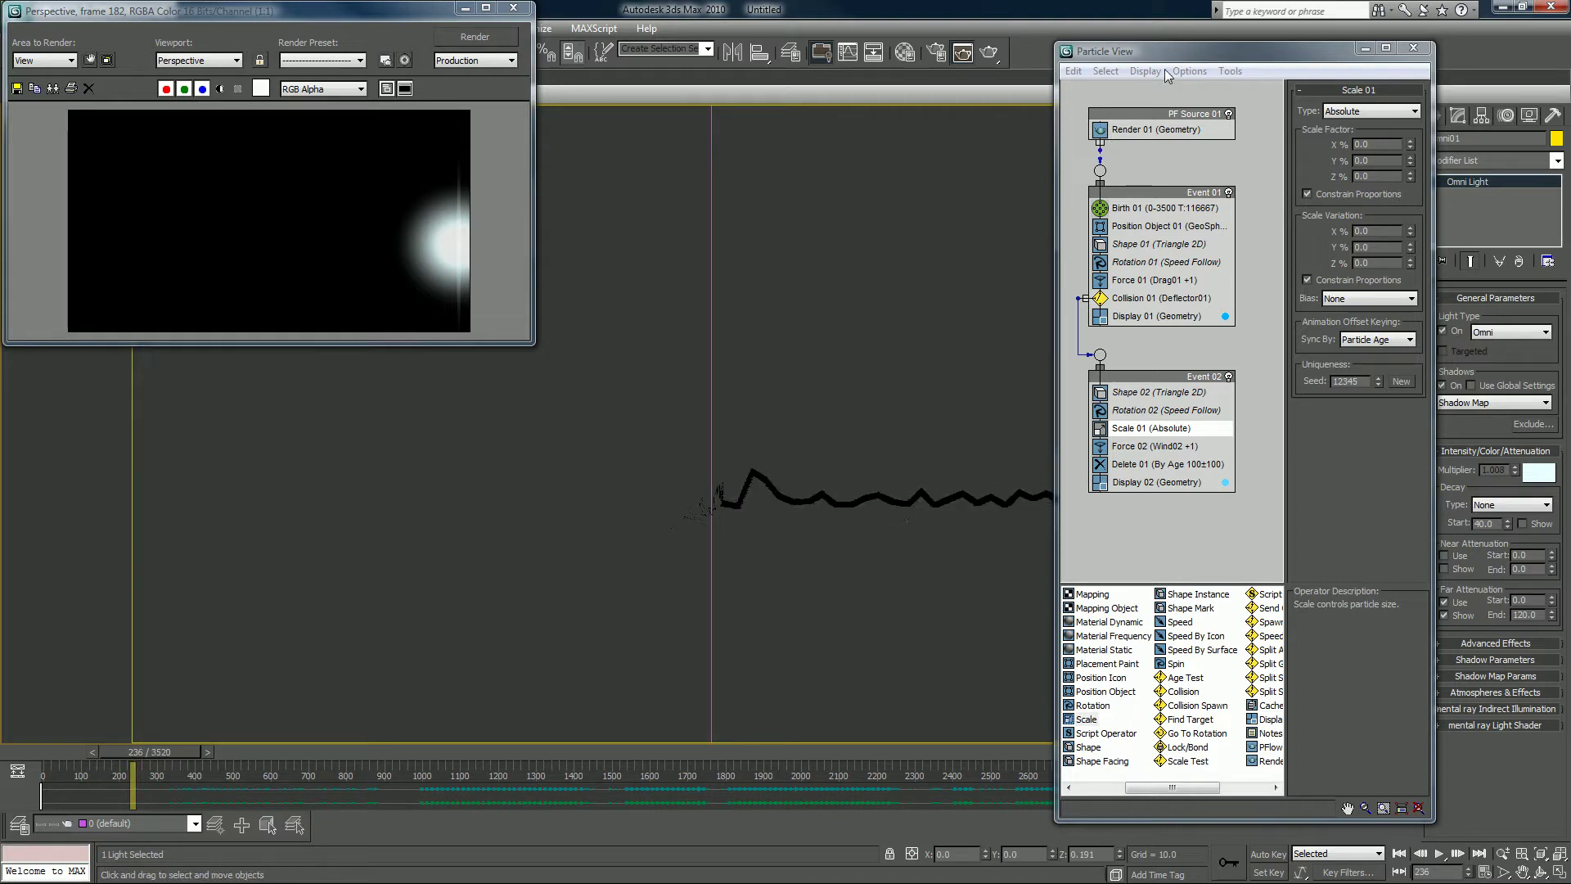
pyautogui.moveTo(761, 508); pyautogui.dragTo(601, 510, button='middle')
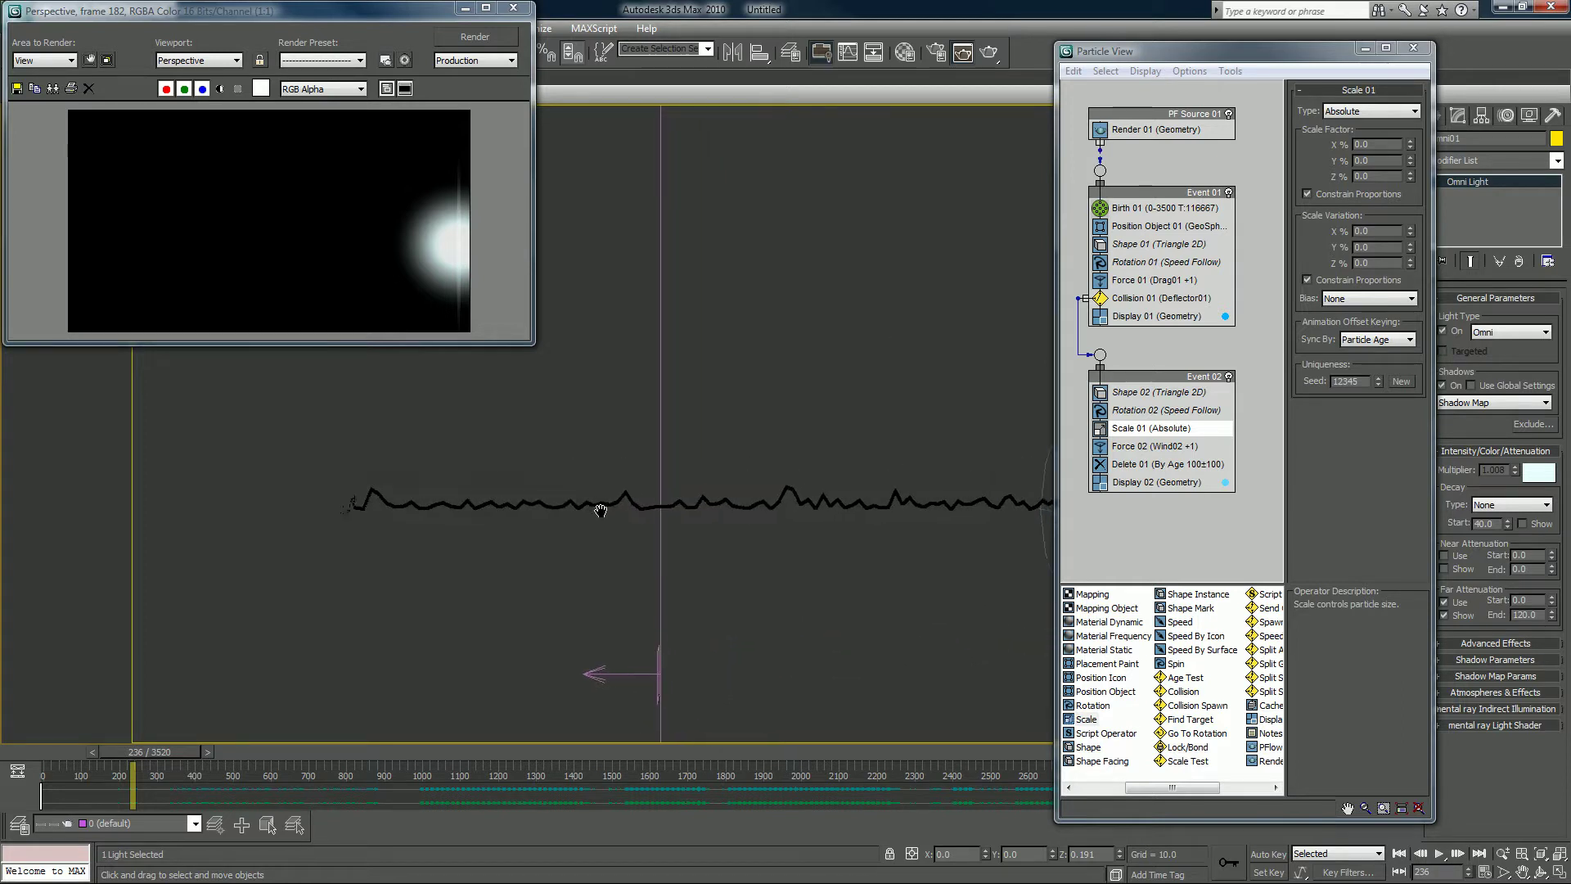
pyautogui.scroll(-3, 600, 511)
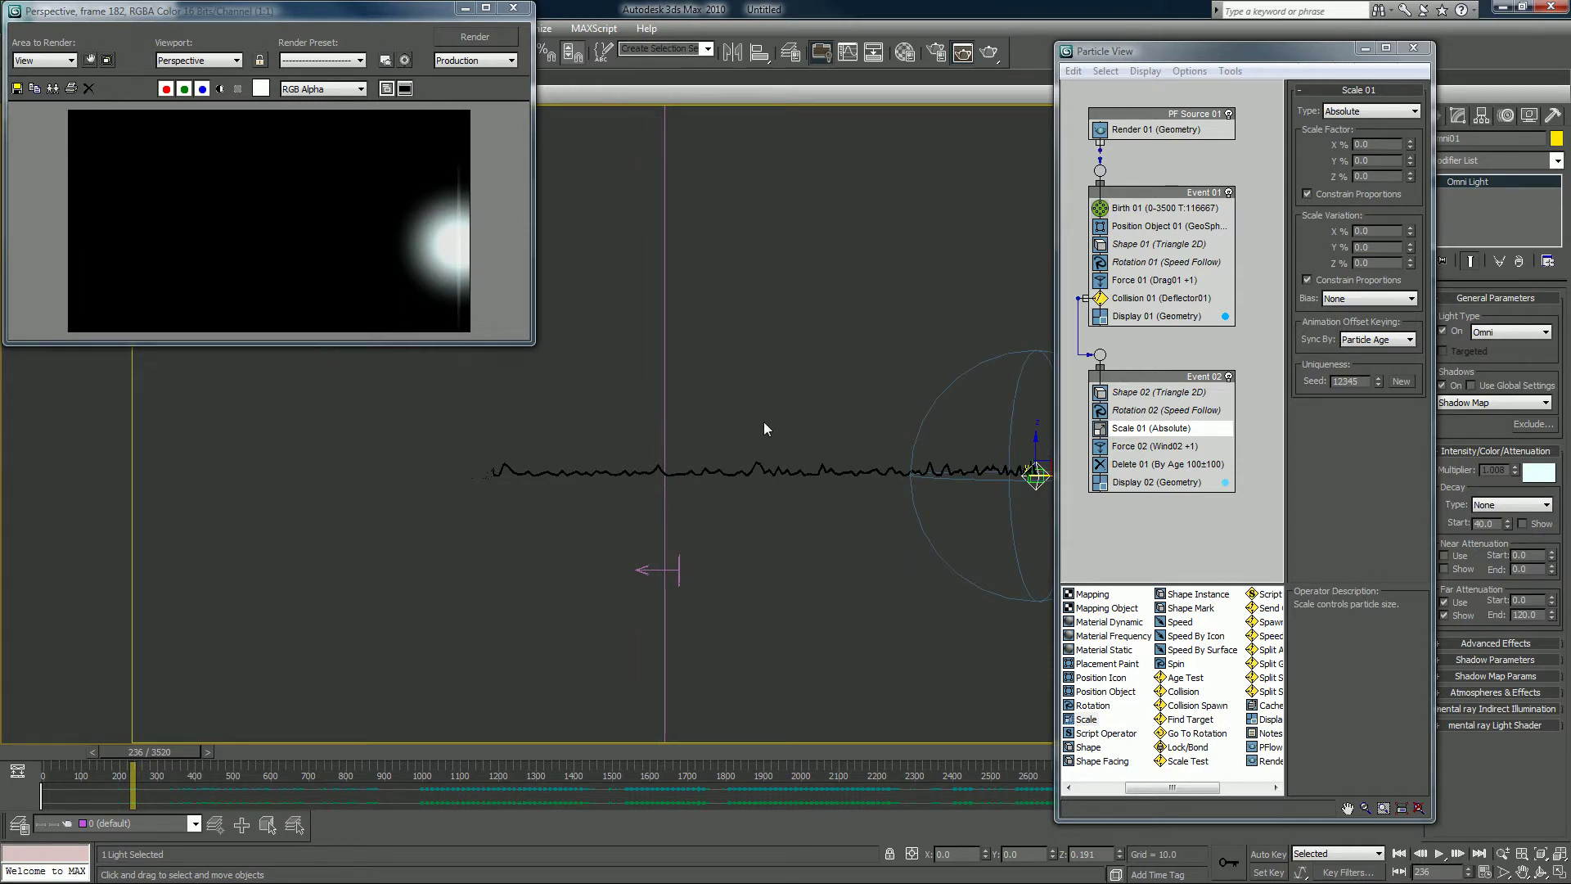
pyautogui.moveTo(478, 468); pyautogui.dragTo(658, 448, button='middle')
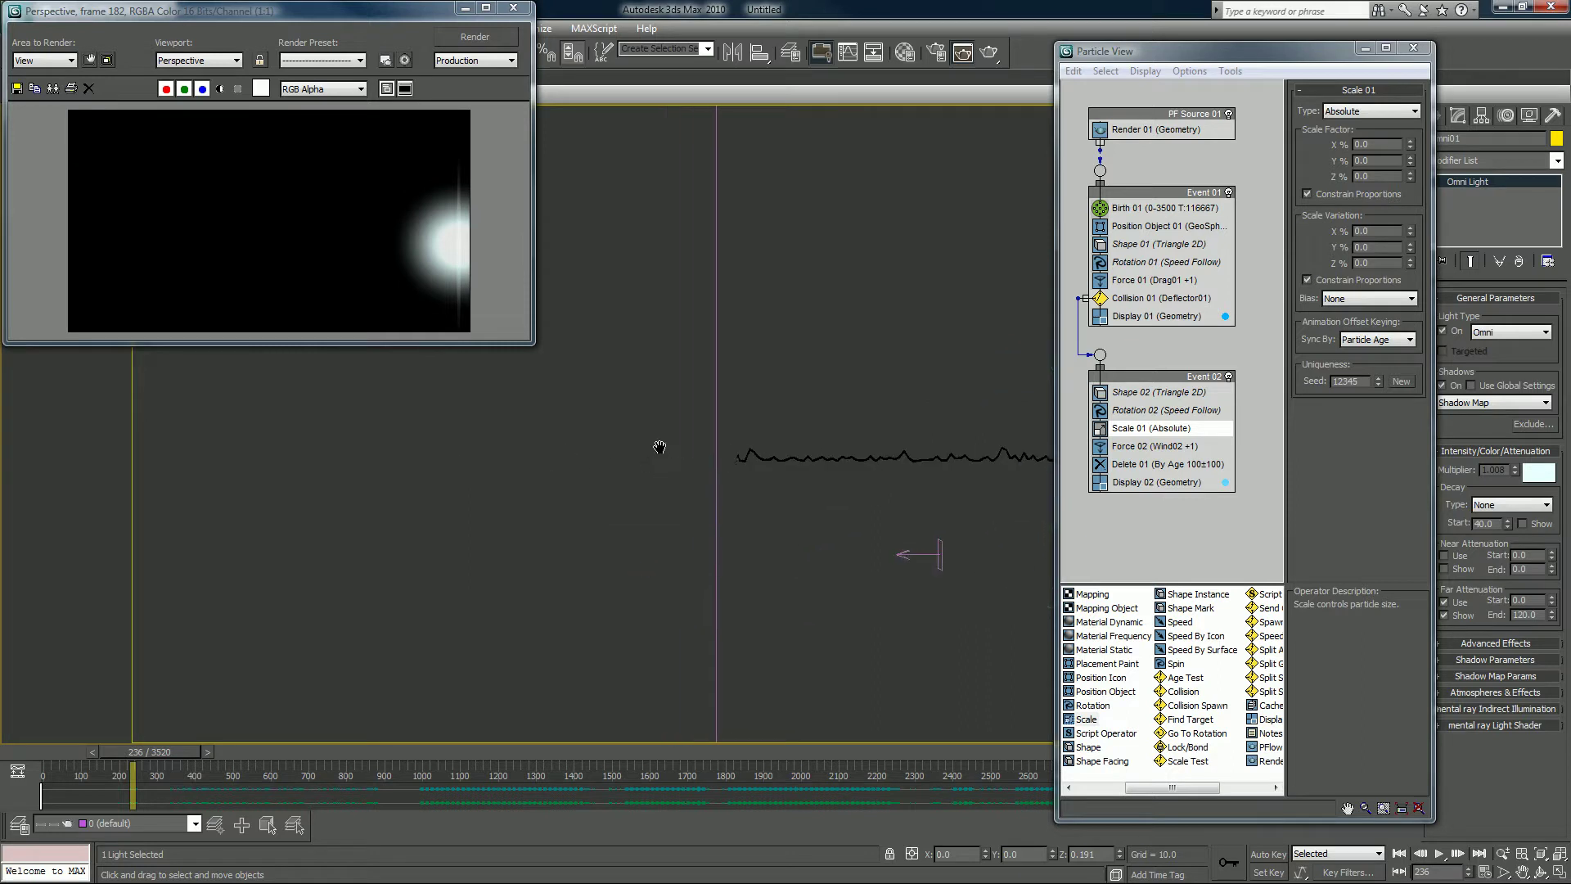
pyautogui.scroll(4, 660, 447)
pyautogui.scroll(3, 660, 447)
pyautogui.moveTo(826, 592); pyautogui.dragTo(766, 514, button='middle')
pyautogui.scroll(3, 766, 514)
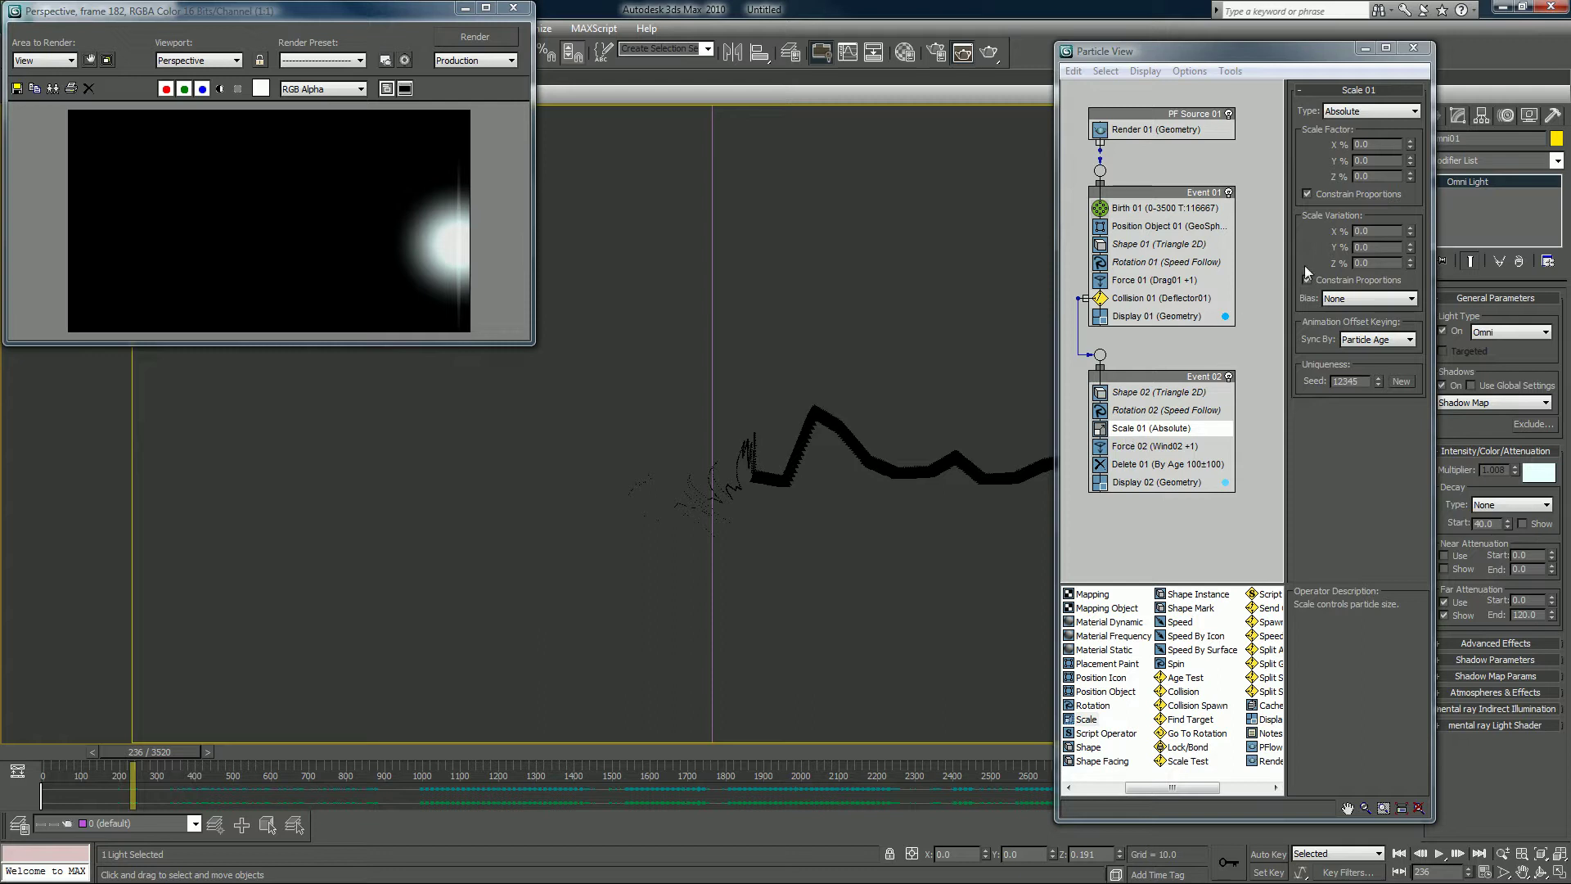
# Step: Set the Scale 01 type to Overwrite Once and check the particles at frames 309 and 574
pyautogui.click(1373, 110)
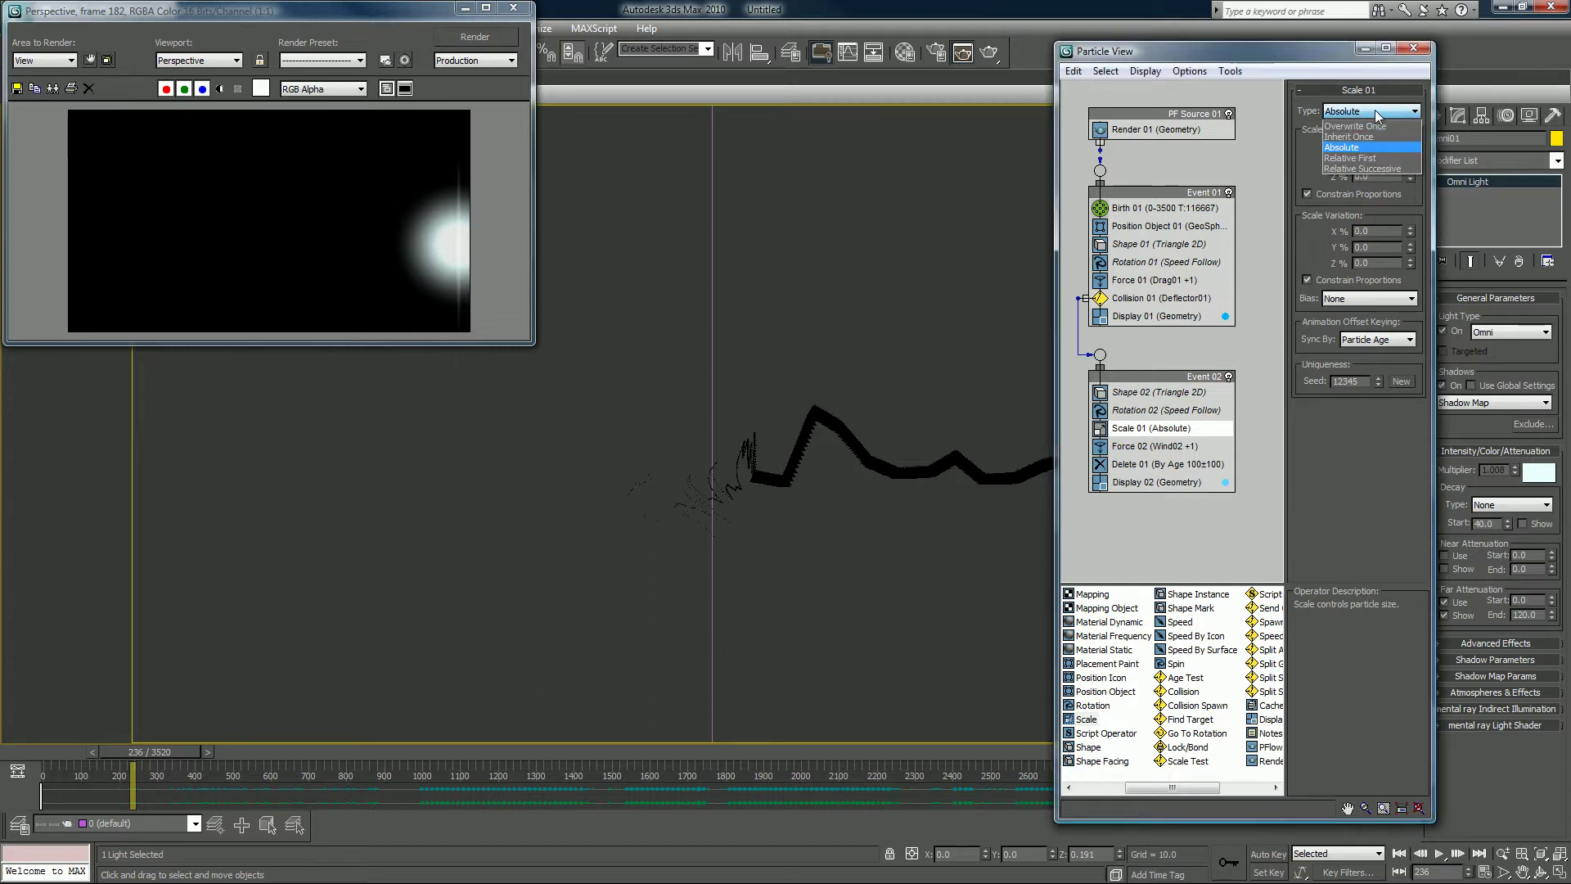
pyautogui.click(1375, 126)
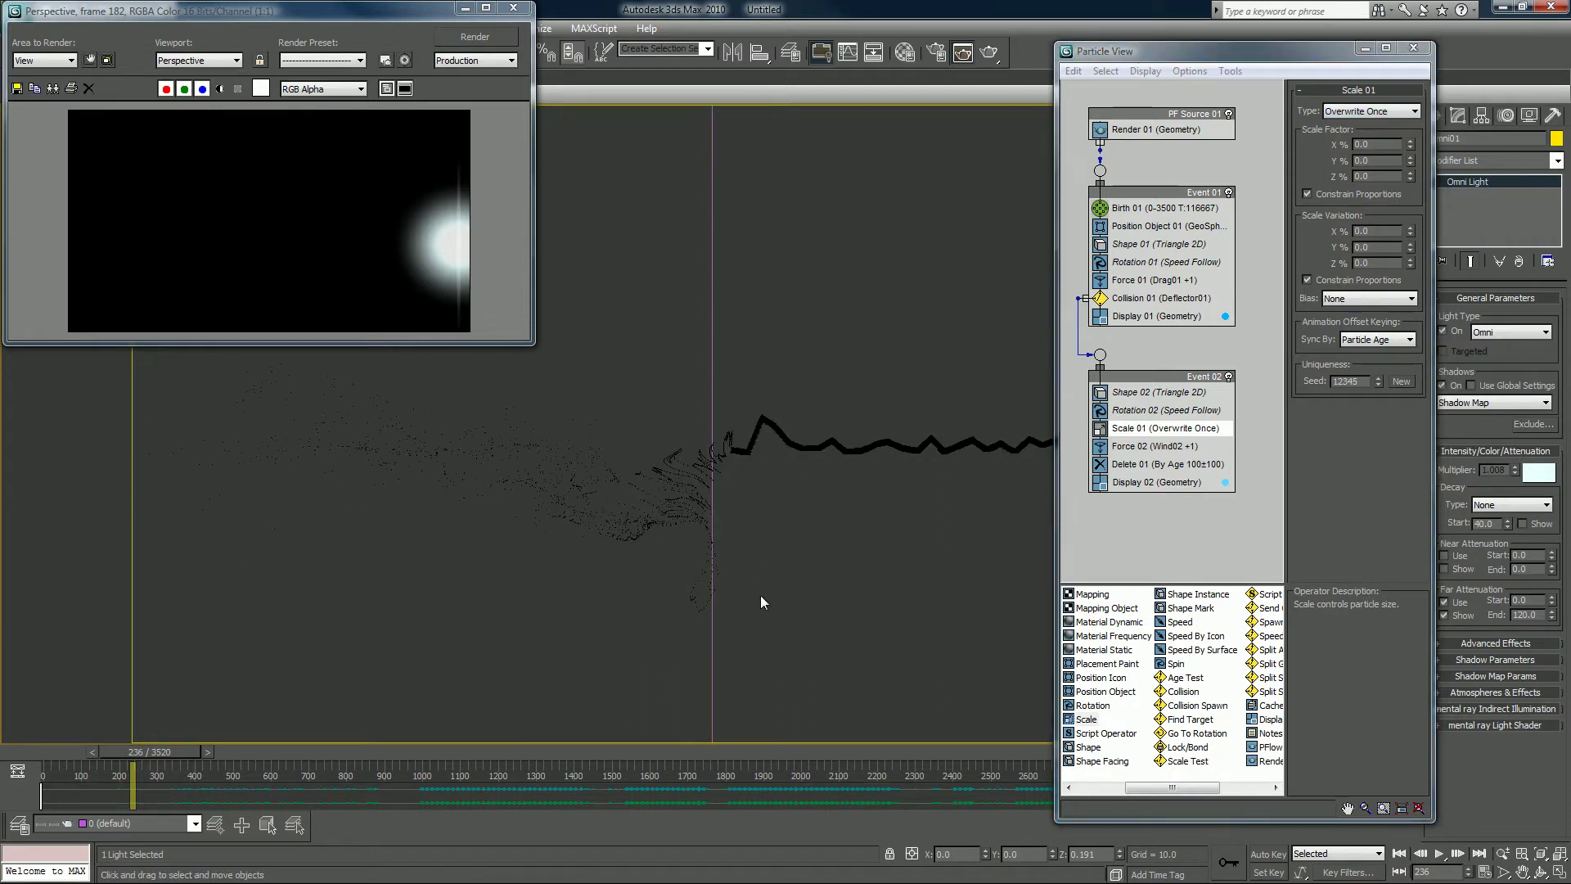
pyautogui.moveTo(135, 758); pyautogui.dragTo(169, 753)
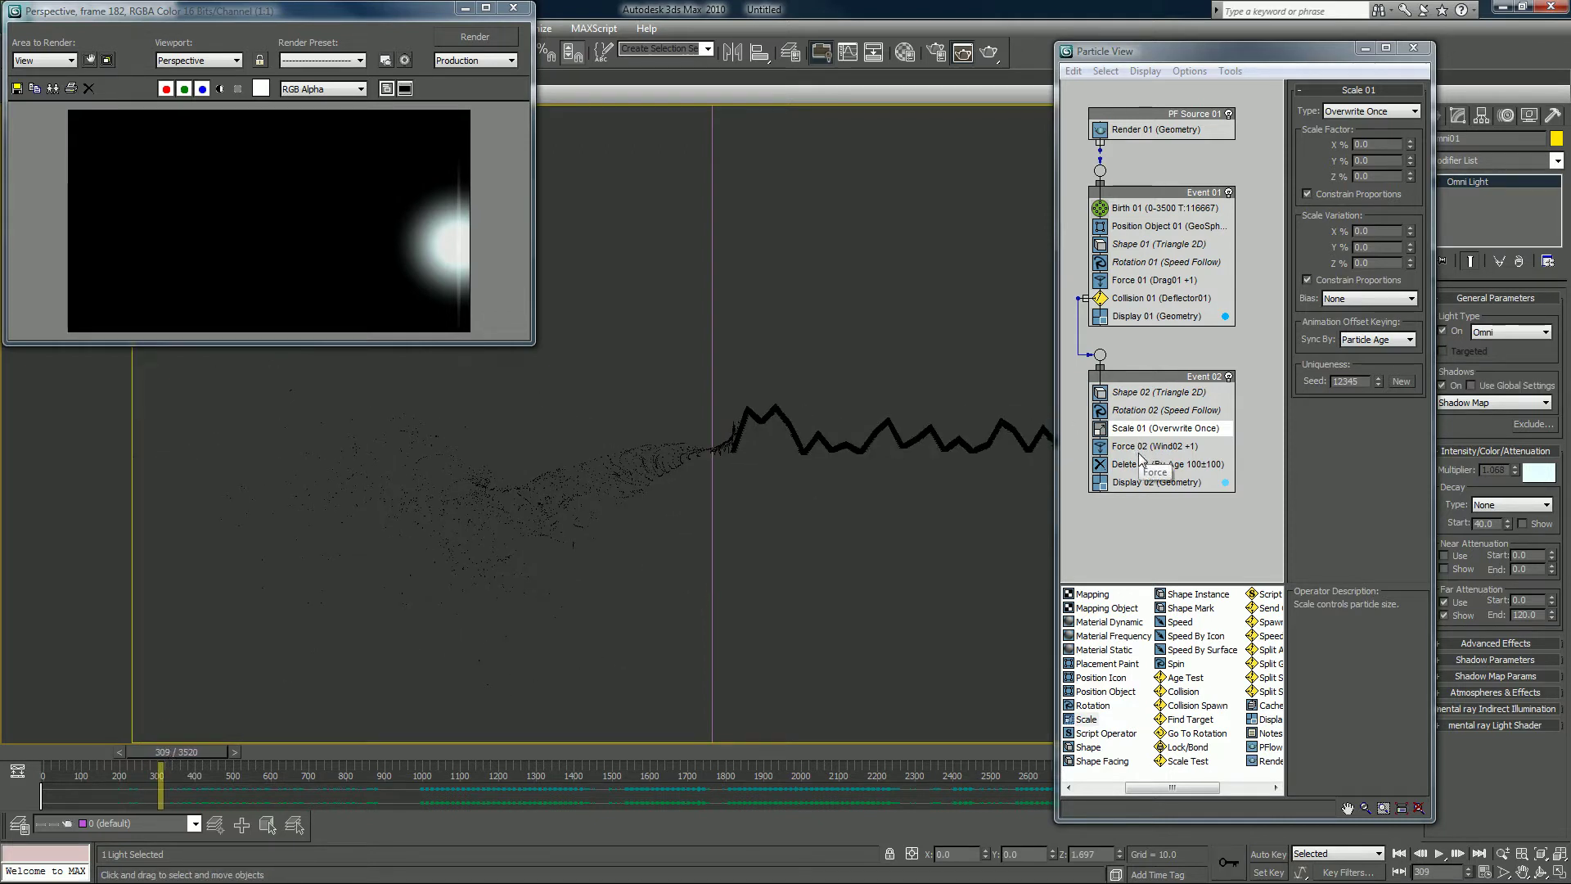
pyautogui.click(1143, 393)
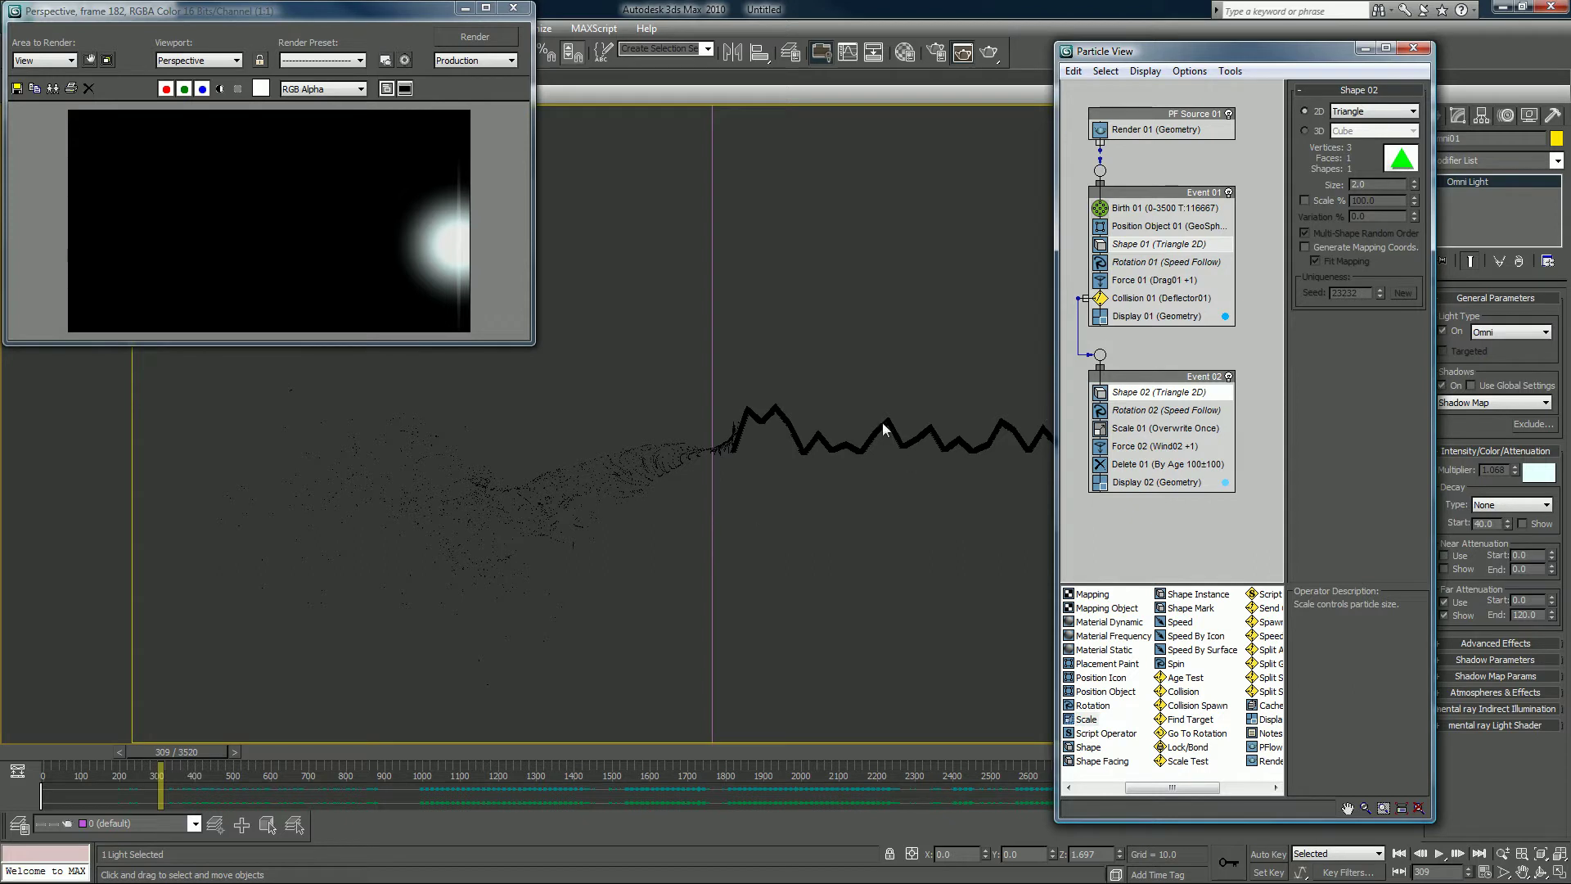
pyautogui.click(275, 753)
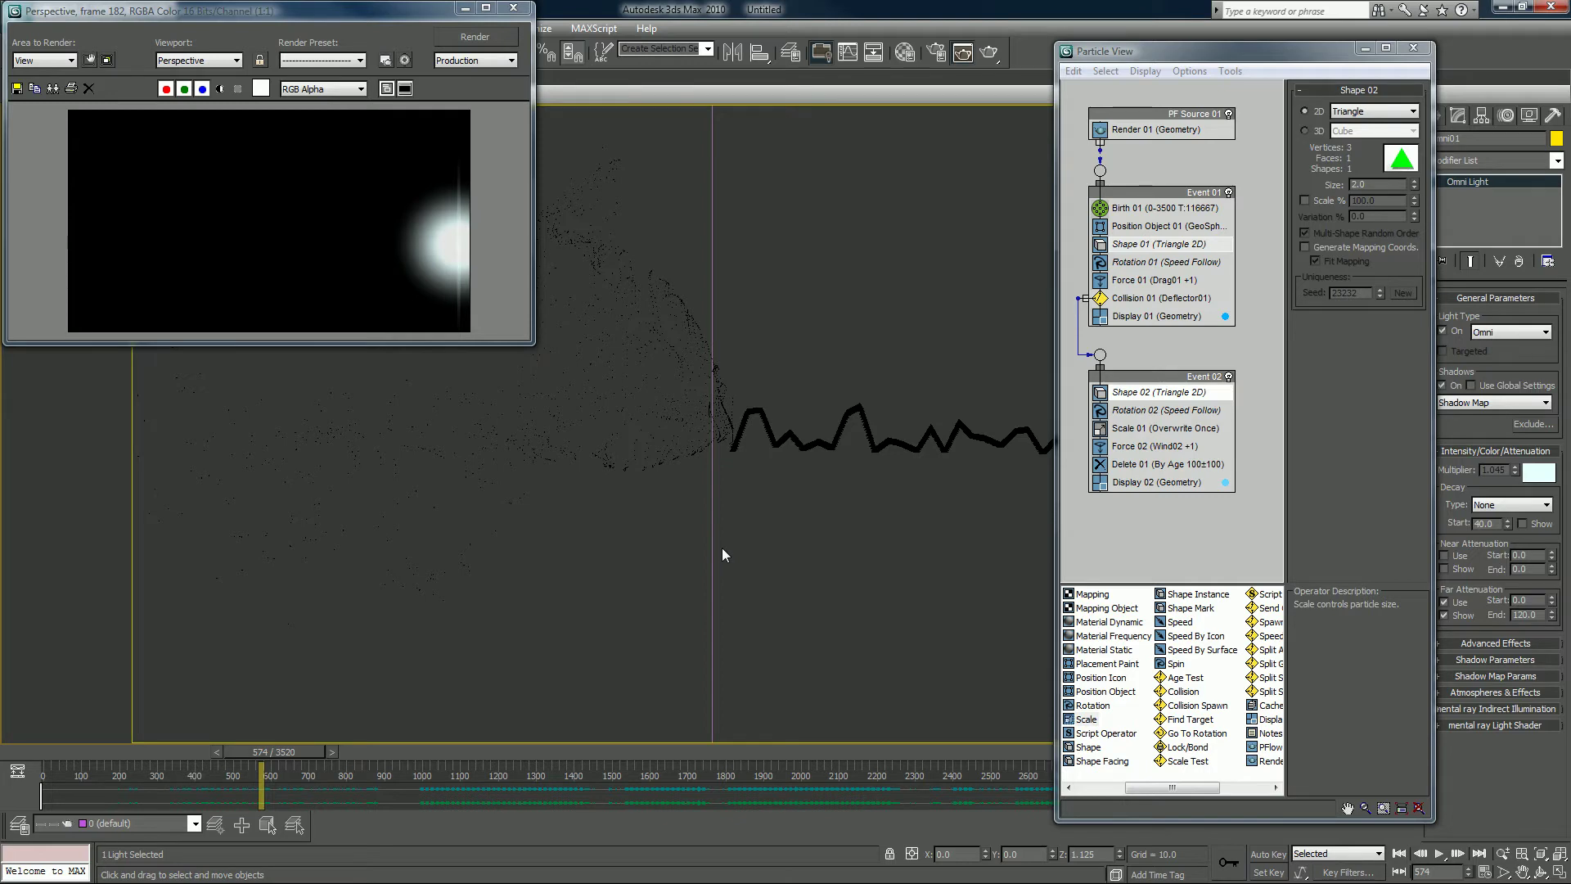
# Step: Generate a new random seed for Scale 01 and preview the particle scaling up to frame 191
pyautogui.click(1145, 428)
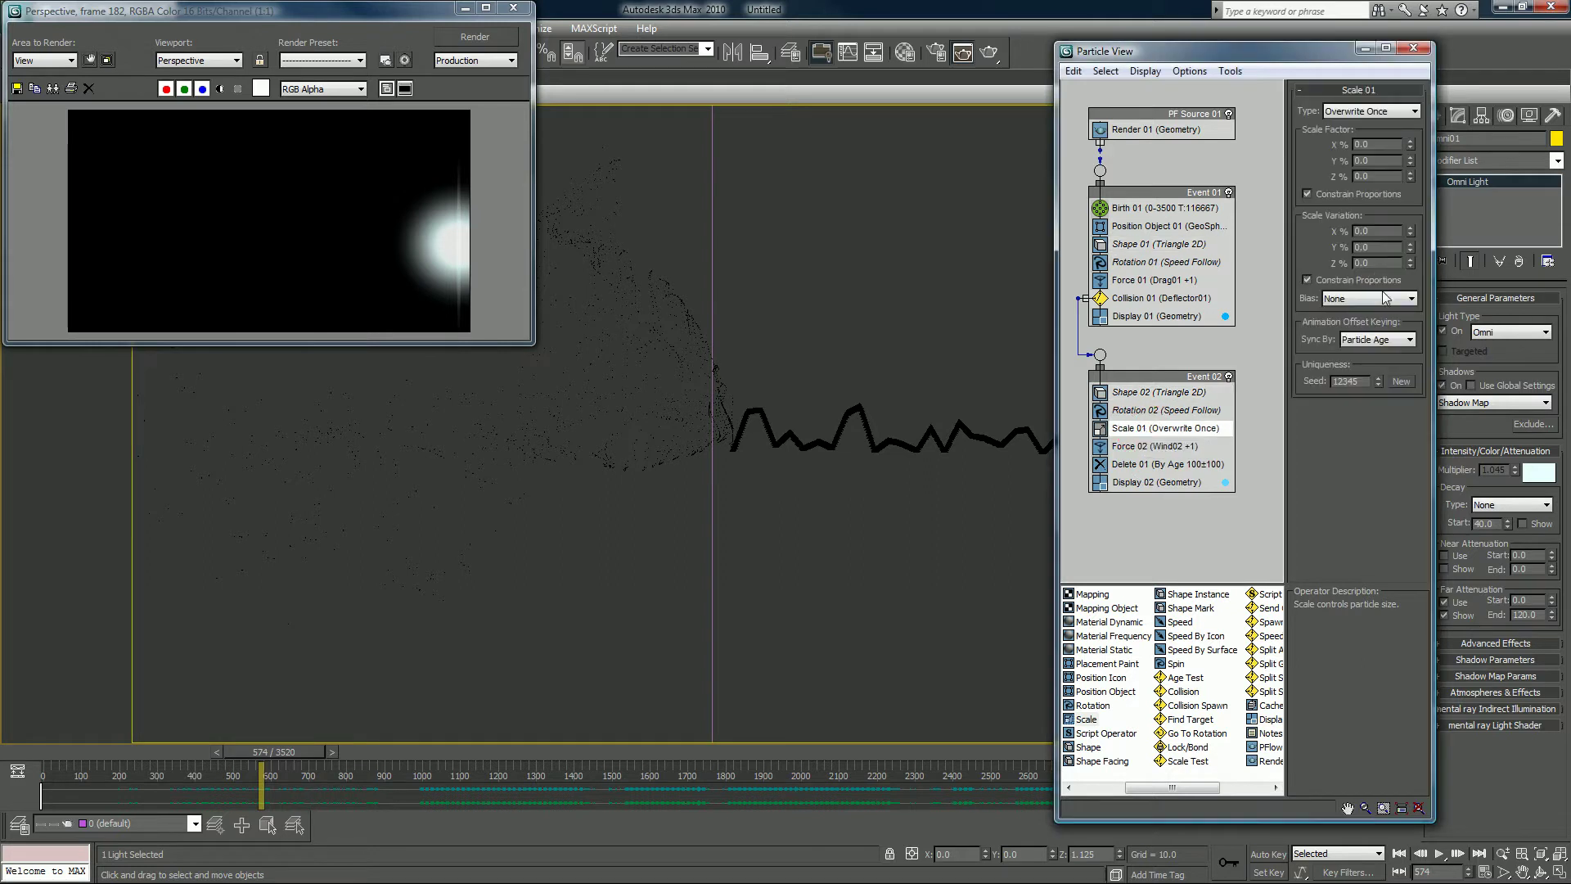
pyautogui.click(1401, 381)
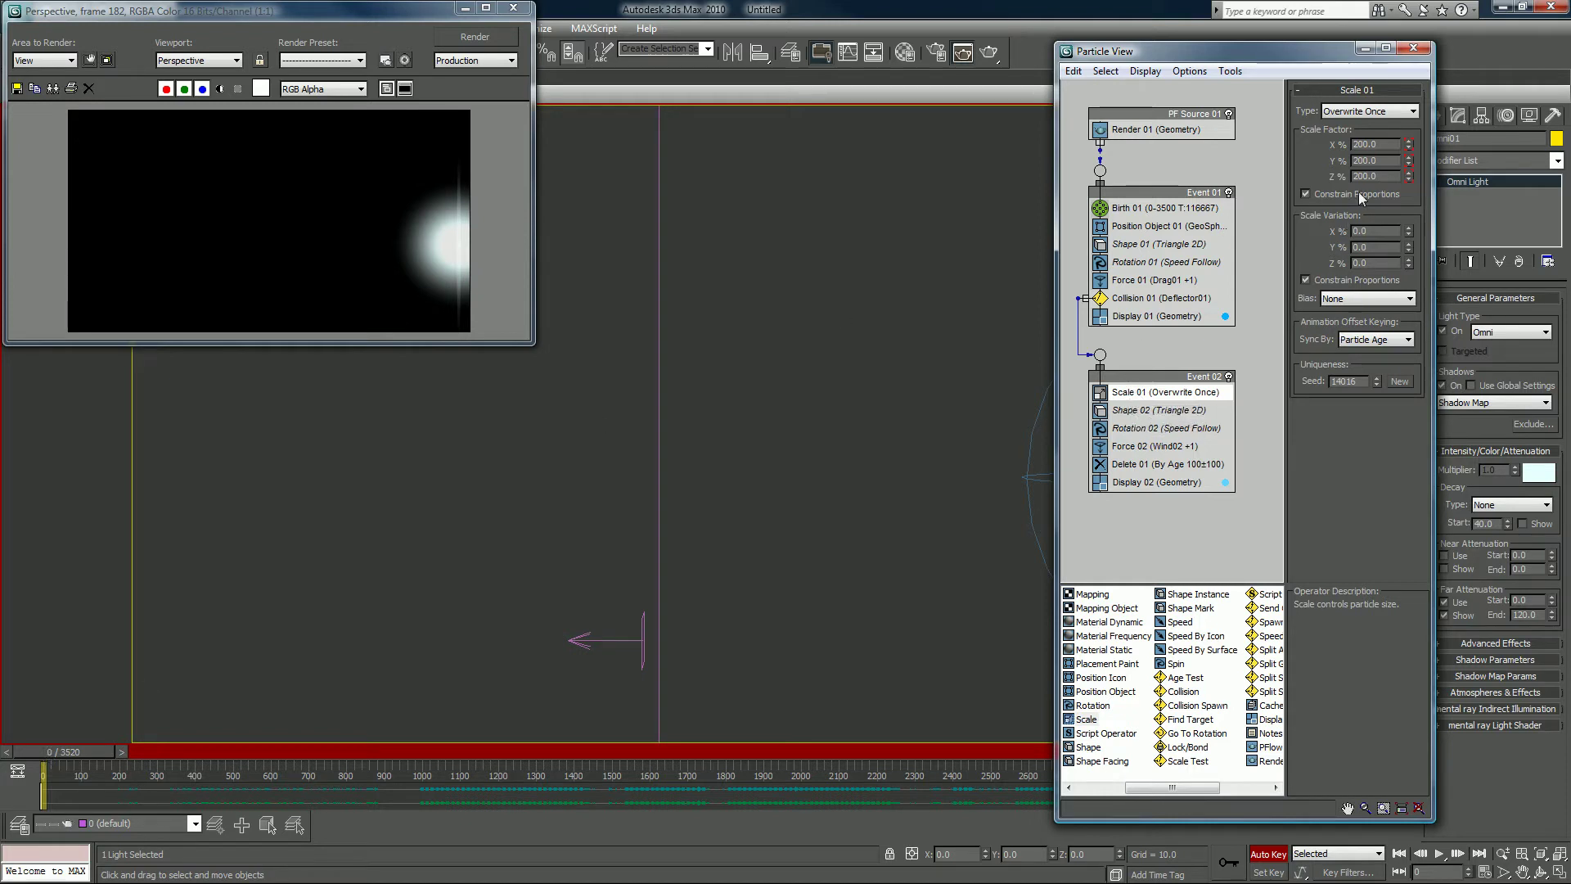
pyautogui.moveTo(1383, 146); pyautogui.dragTo(1313, 146)
pyautogui.moveTo(74, 754); pyautogui.dragTo(134, 756)
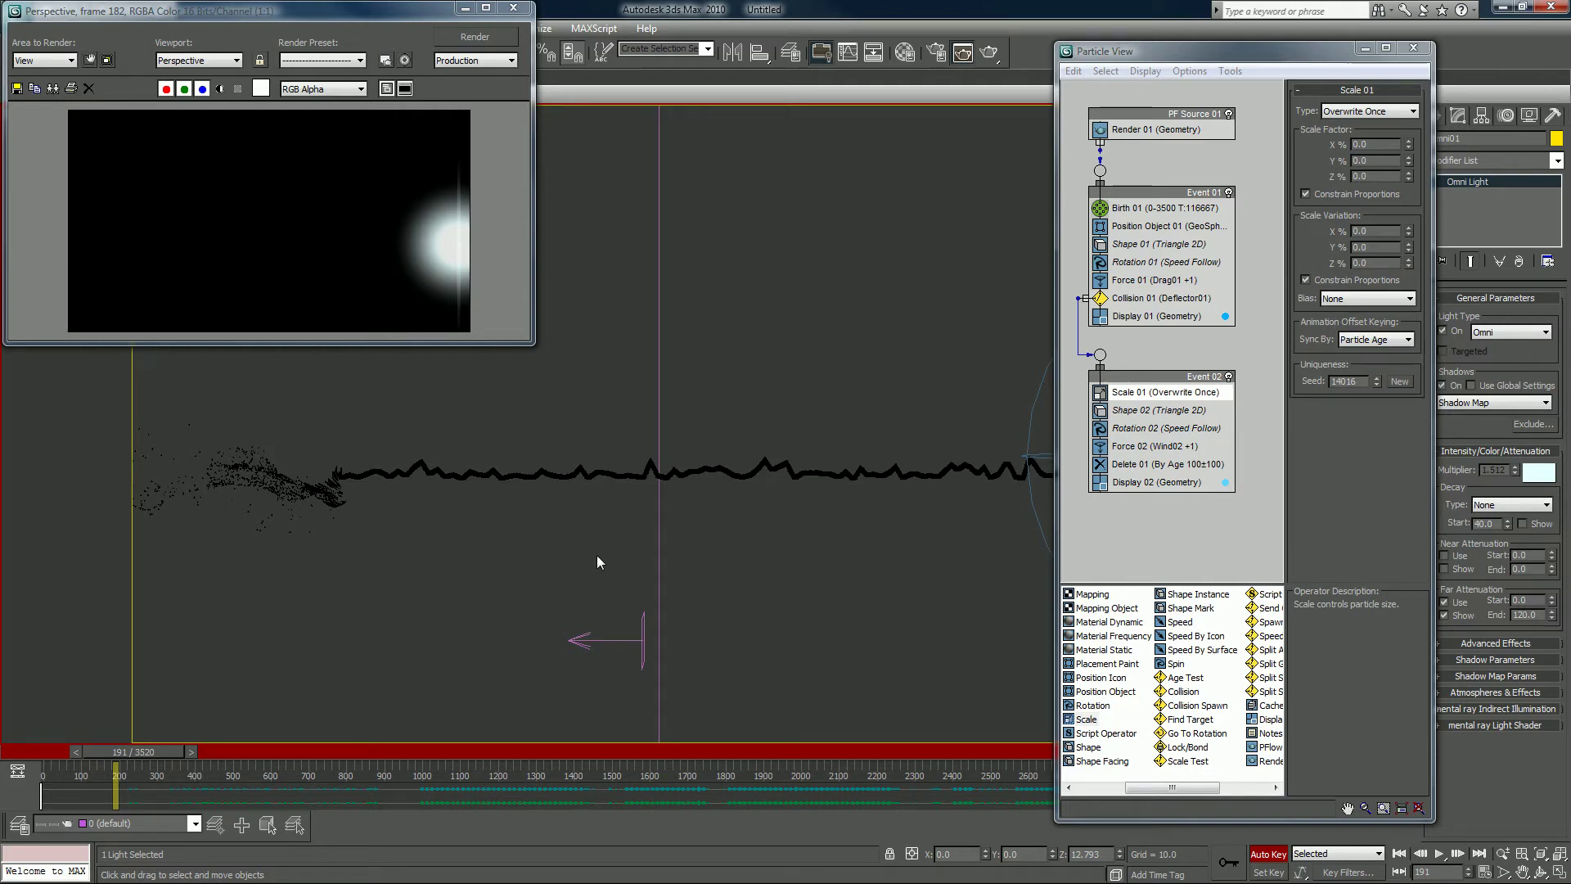
# Step: Move the deflector along X to about -418 at frame 0 with Auto Key off, and check frame 347
pyautogui.click(49, 745)
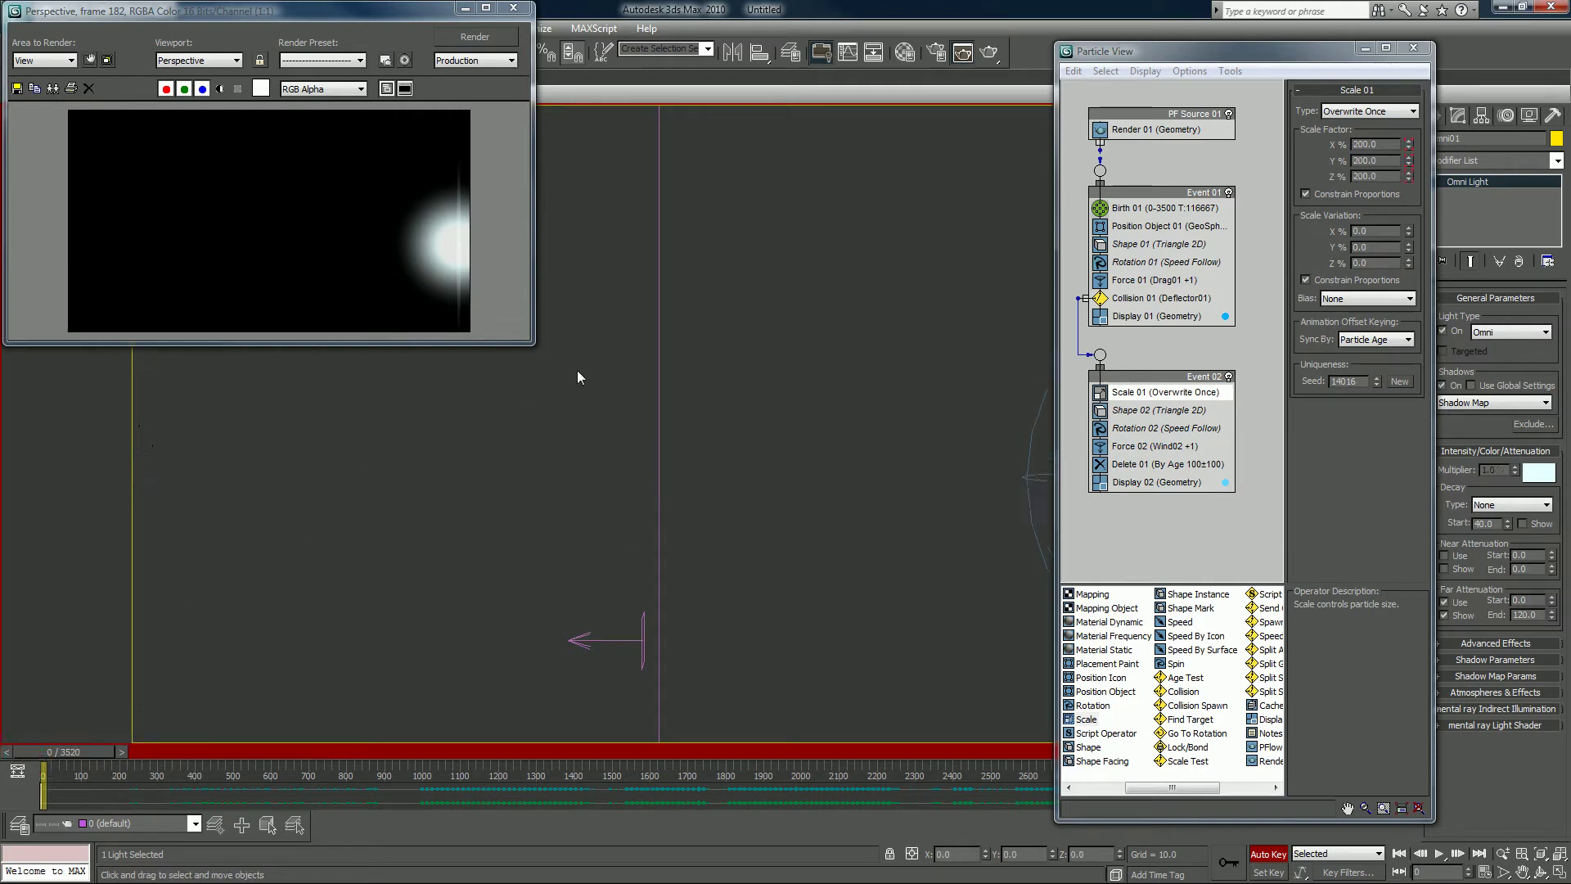
pyautogui.click(606, 437)
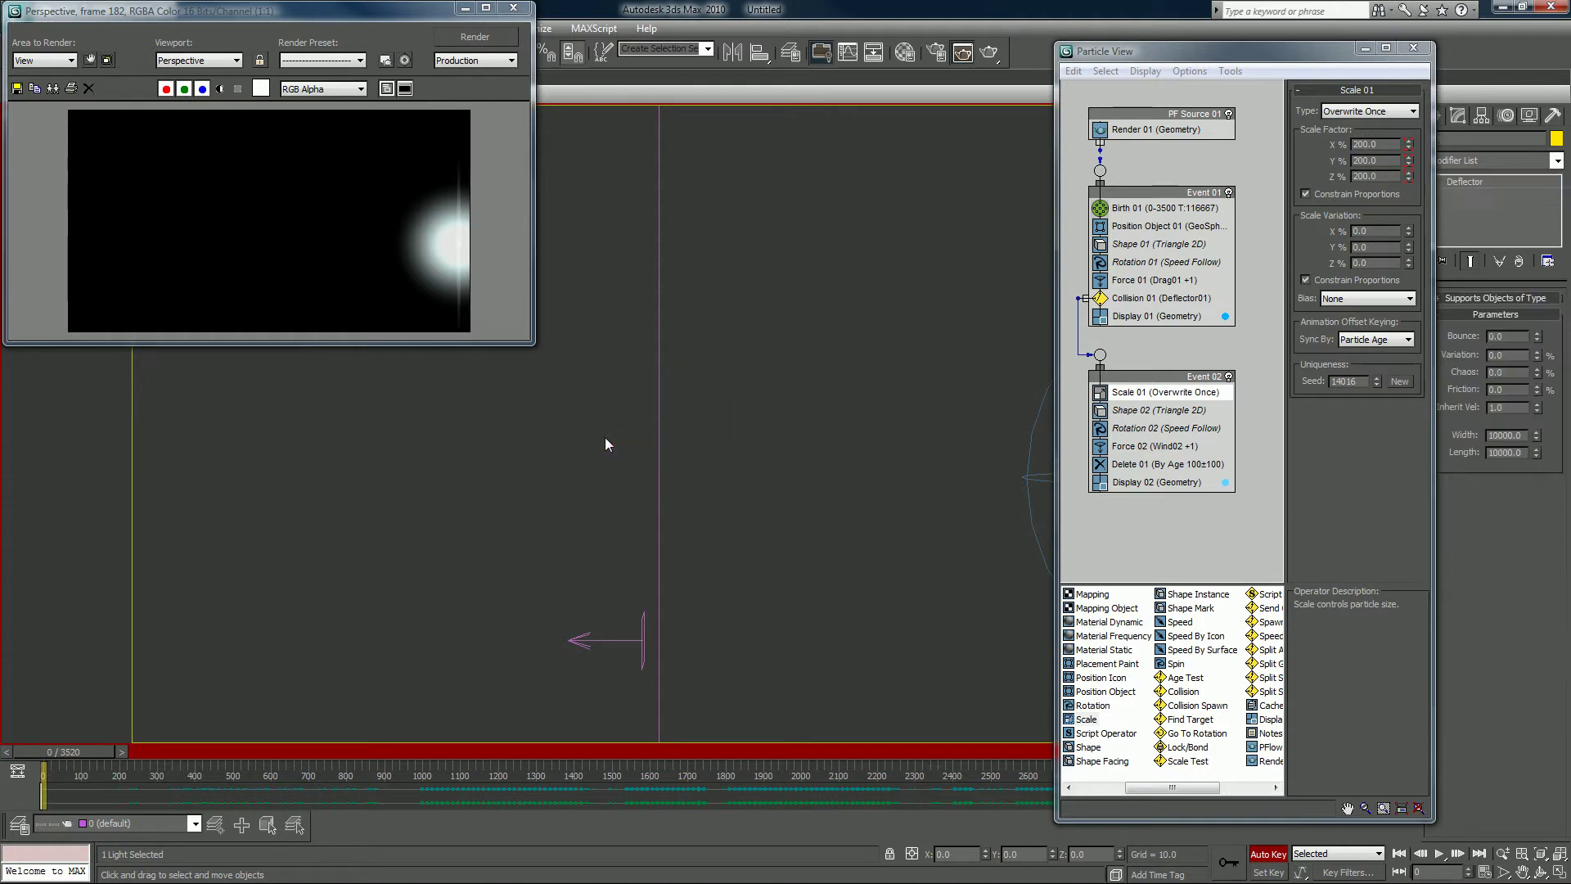
pyautogui.click(1269, 854)
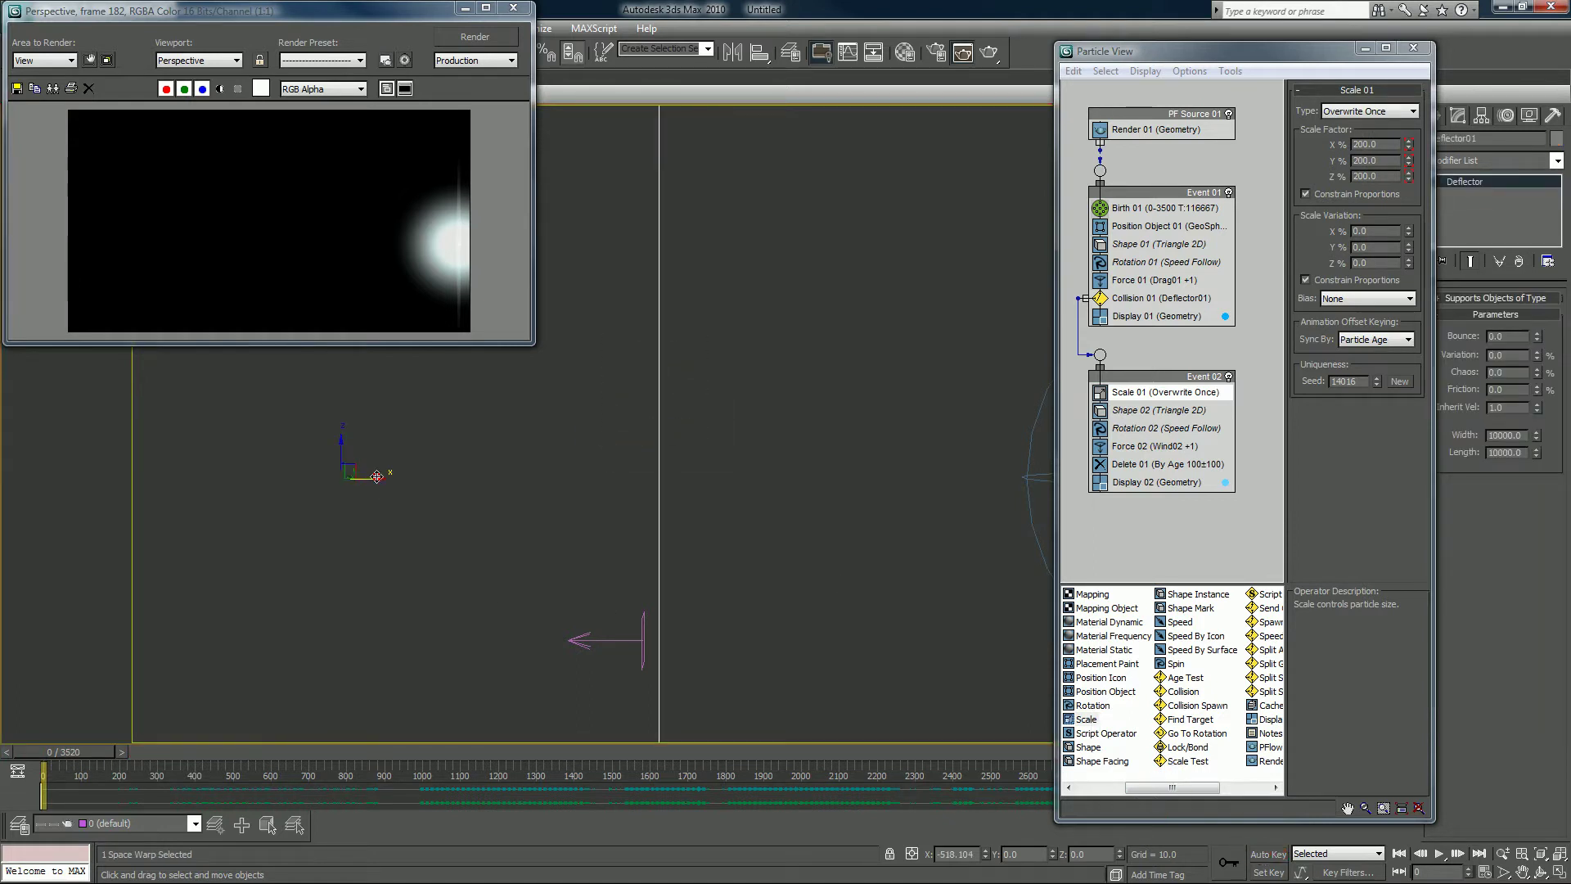
pyautogui.moveTo(381, 490); pyautogui.dragTo(553, 489)
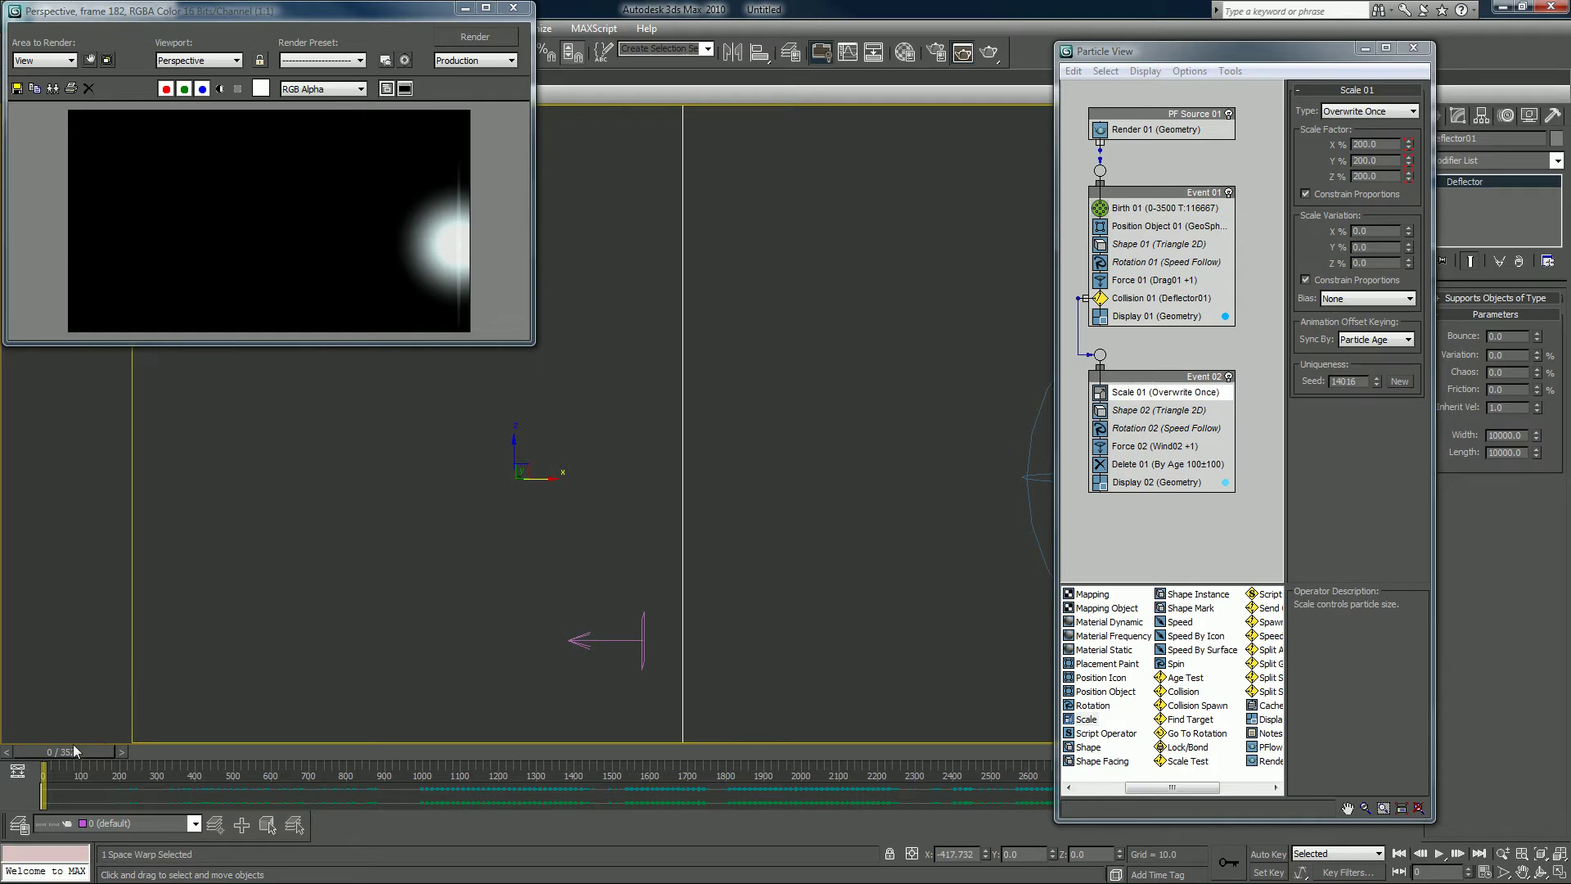
pyautogui.moveTo(74, 746); pyautogui.dragTo(199, 750)
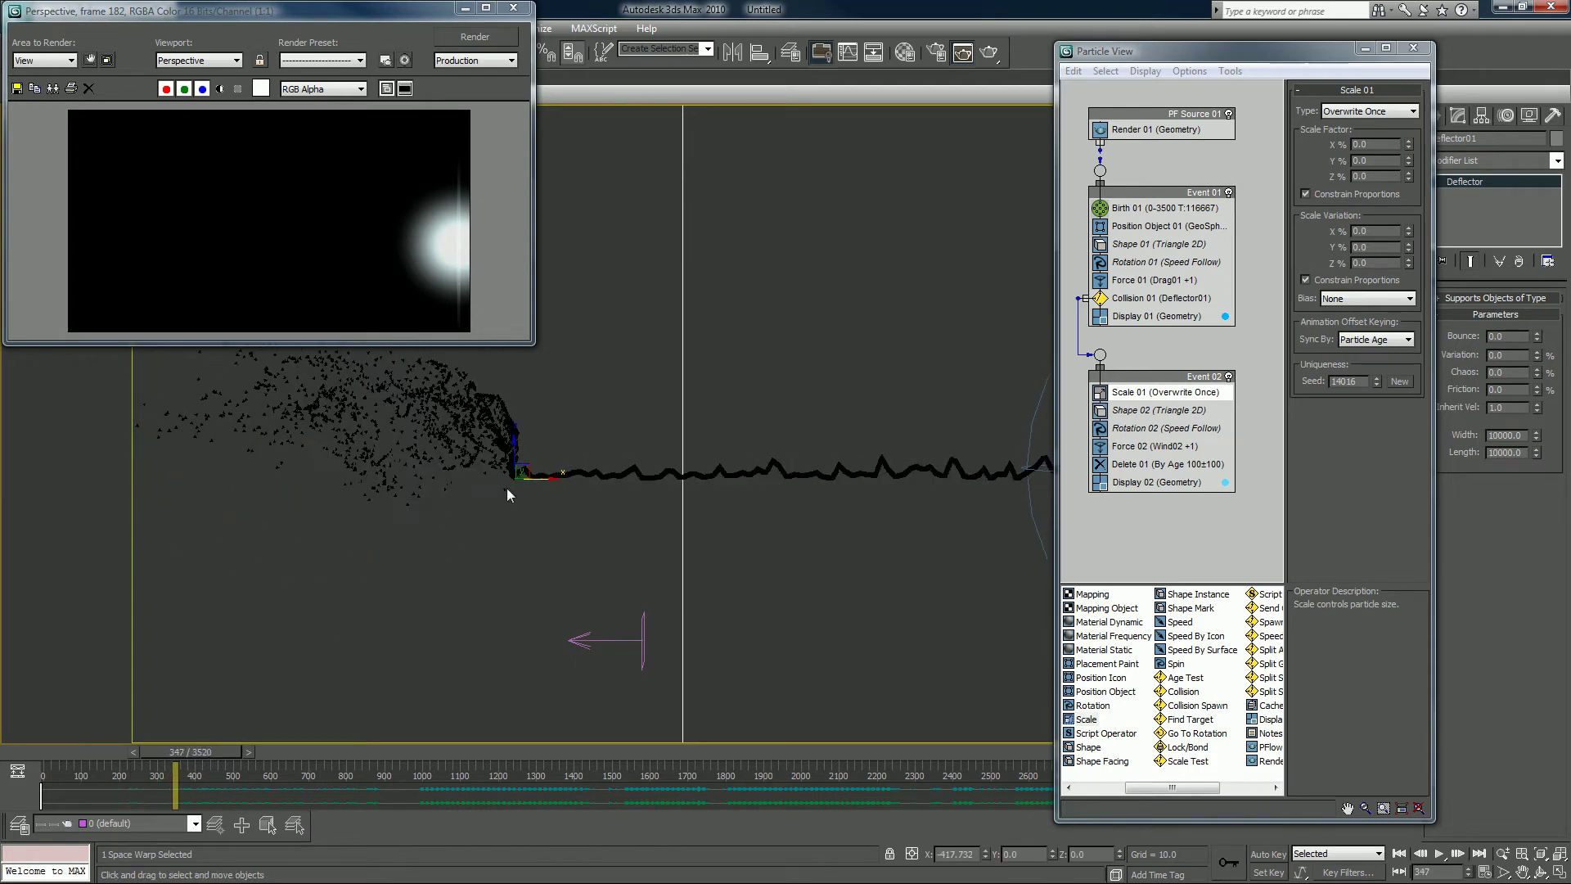
# Step: Minimize Particle View and examine the full particle trail around frame 202
pyautogui.click(1365, 48)
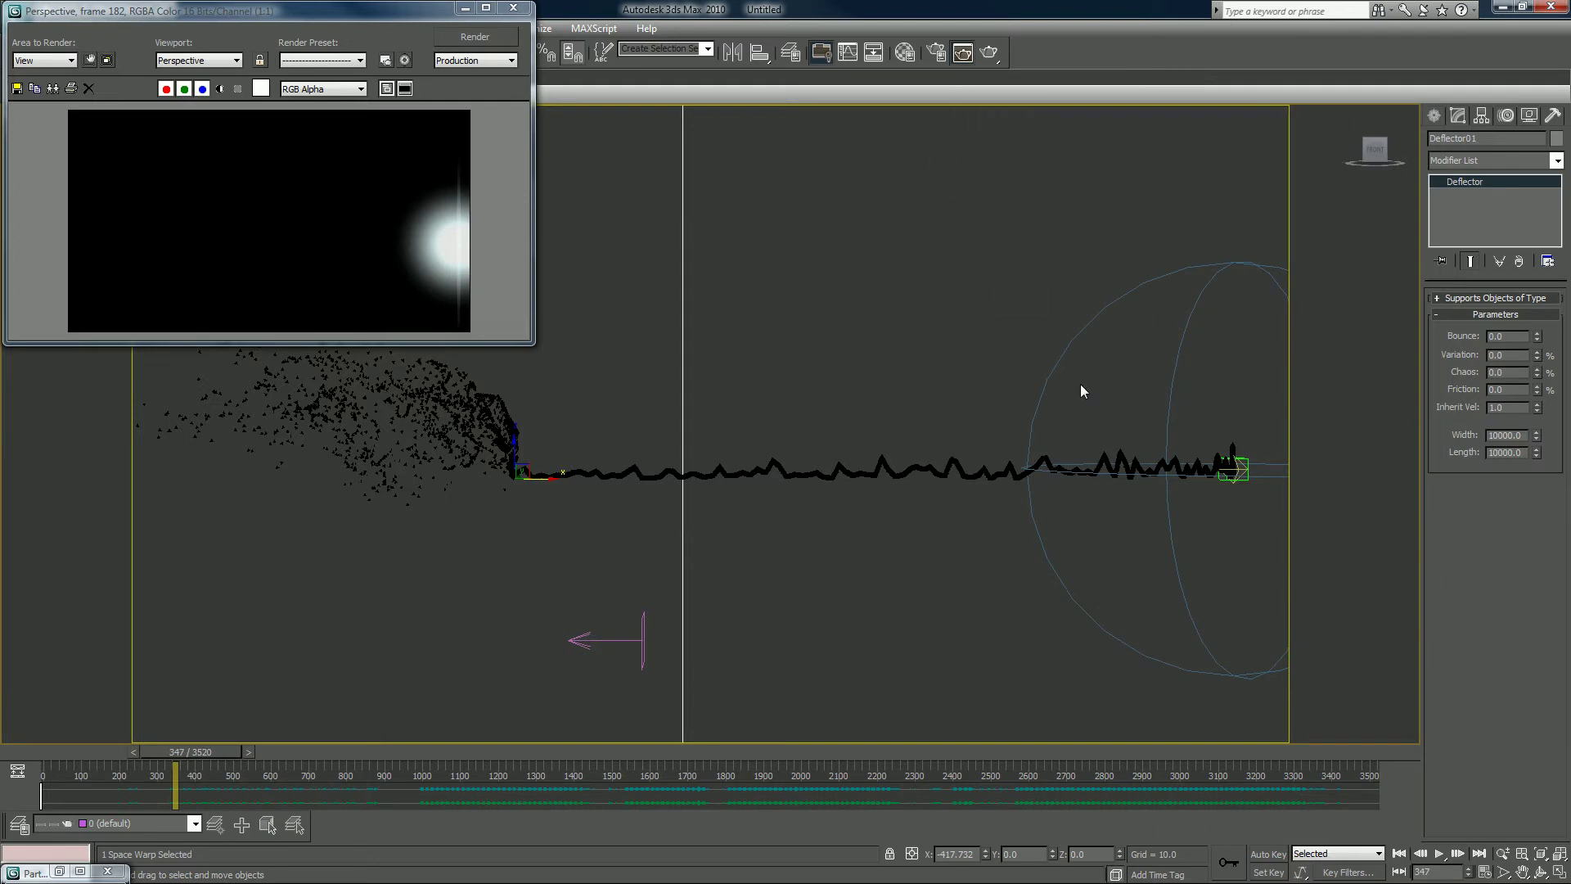
pyautogui.moveTo(1081, 391); pyautogui.dragTo(1055, 384, button='middle')
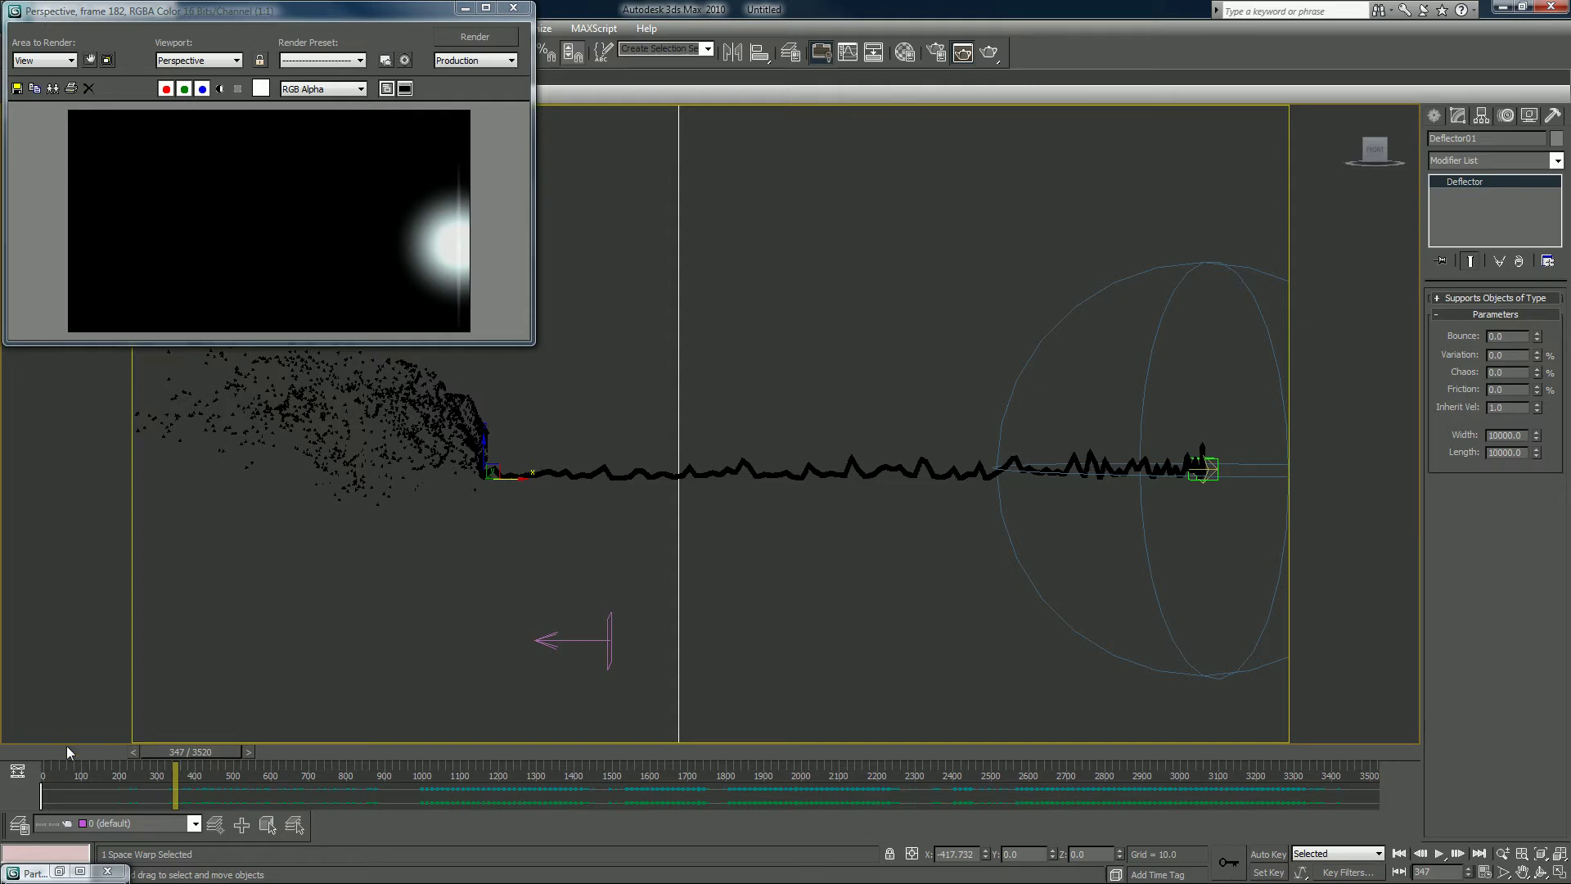
pyautogui.moveTo(67, 751); pyautogui.dragTo(140, 753)
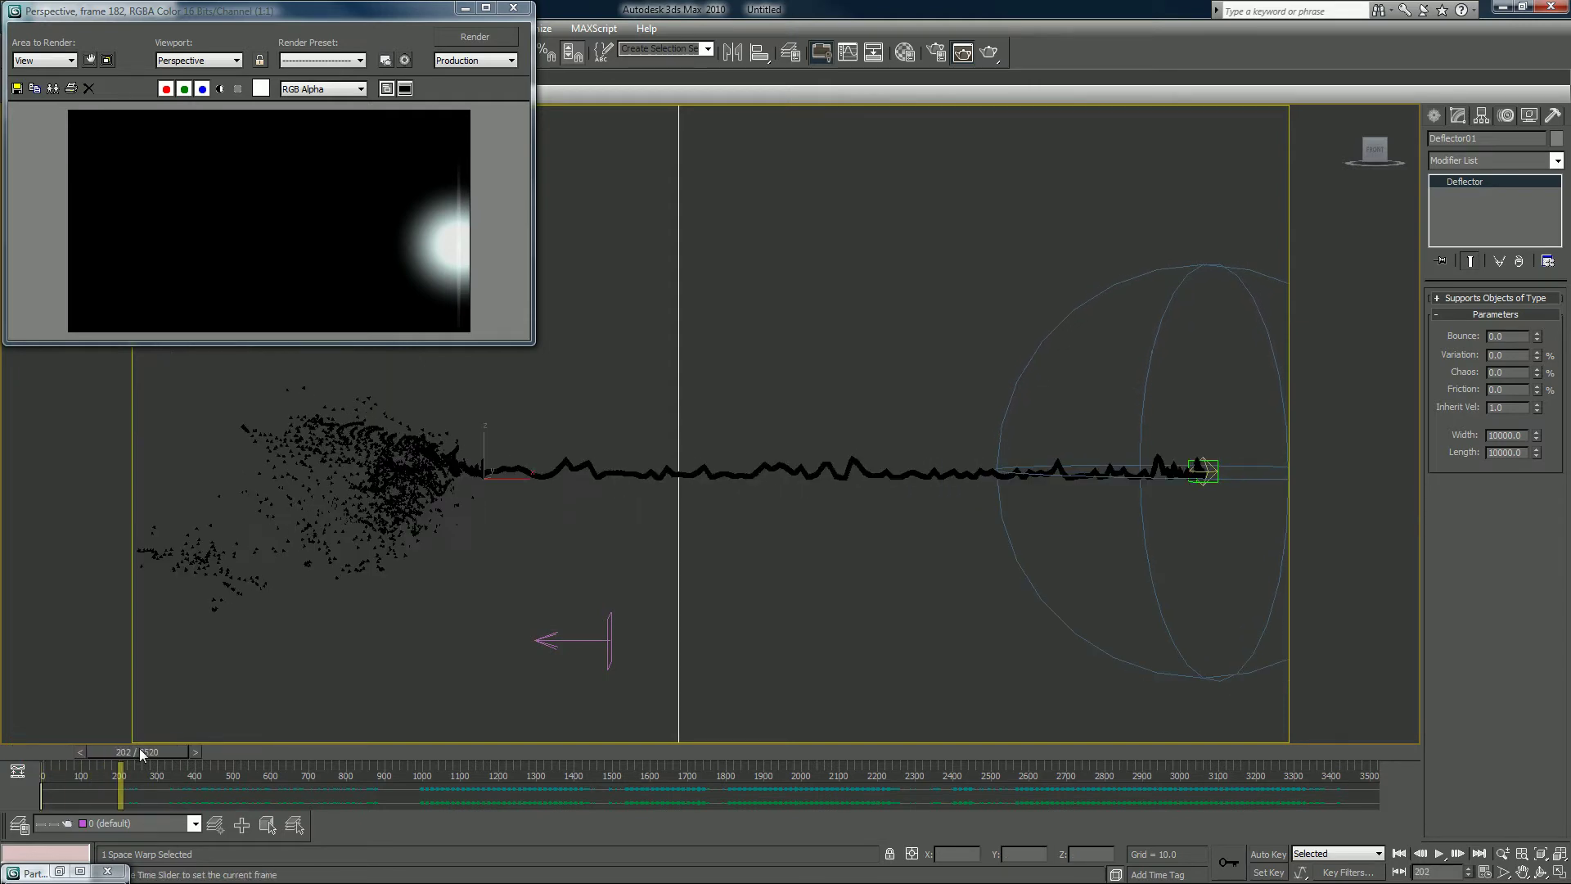
# Step: Open the Material Editor and set the first material's diffuse color to light blue, RGB 150, 222, 255
pyautogui.press('w')
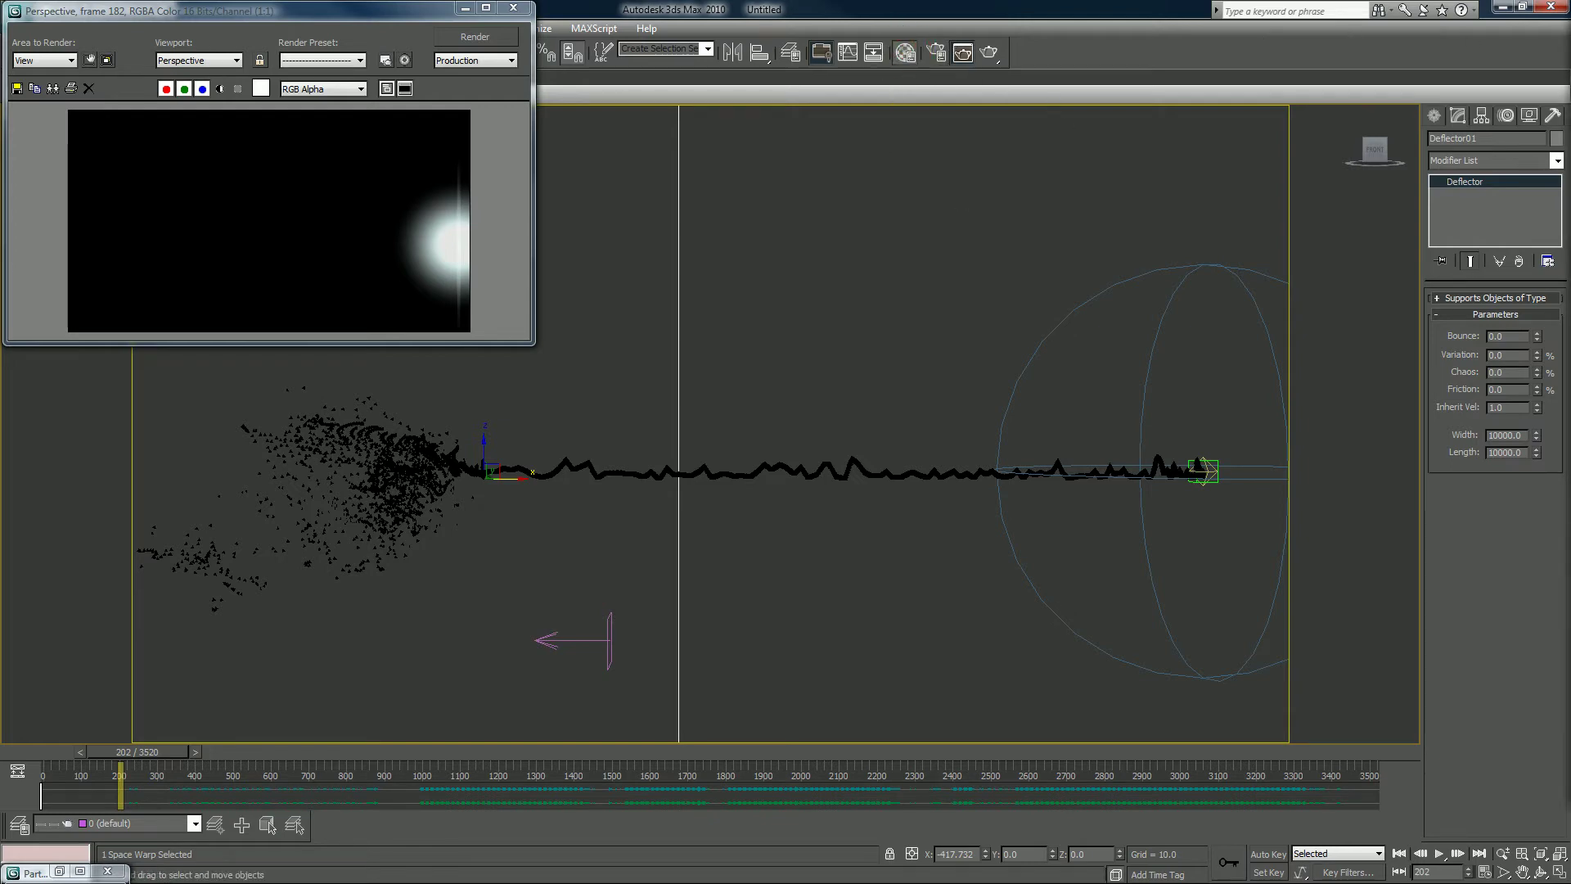
pyautogui.press('m')
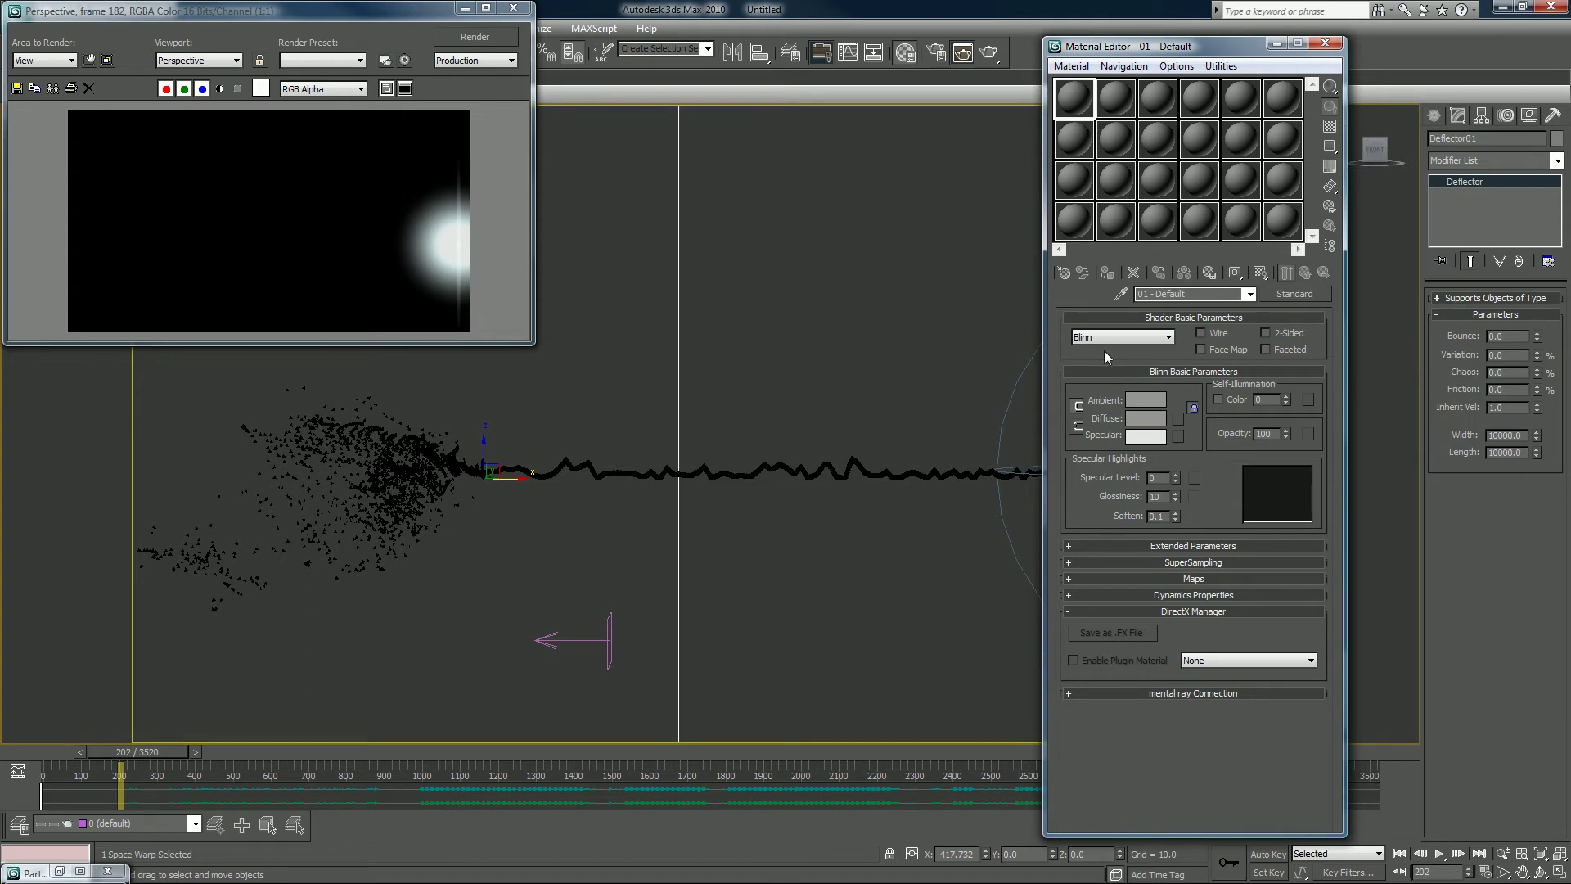
pyautogui.click(1140, 424)
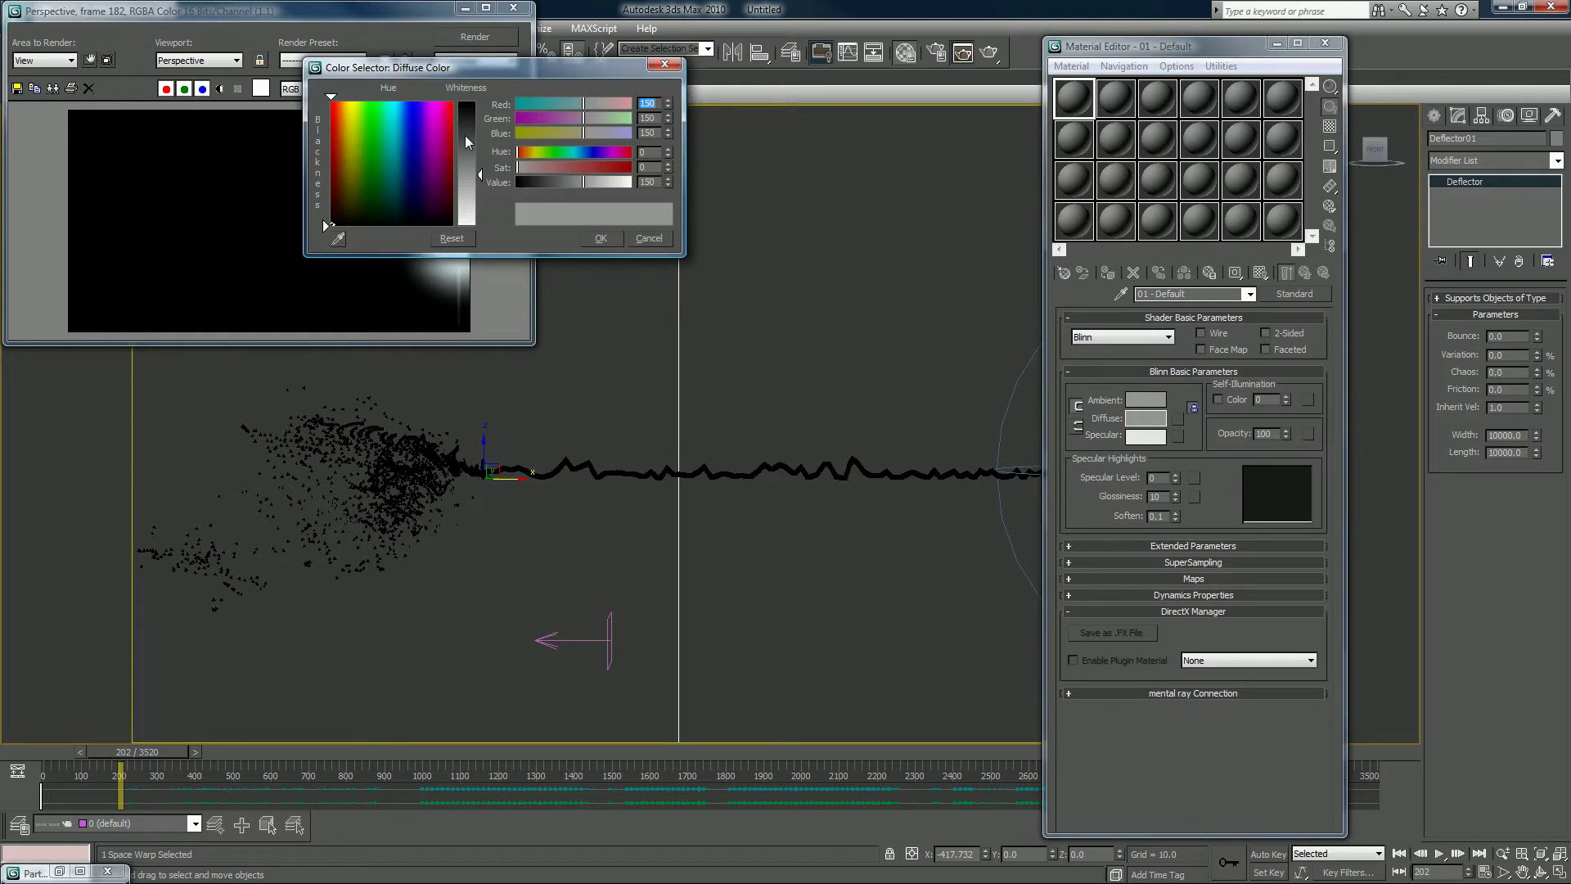
pyautogui.moveTo(400, 116); pyautogui.dragTo(399, 100)
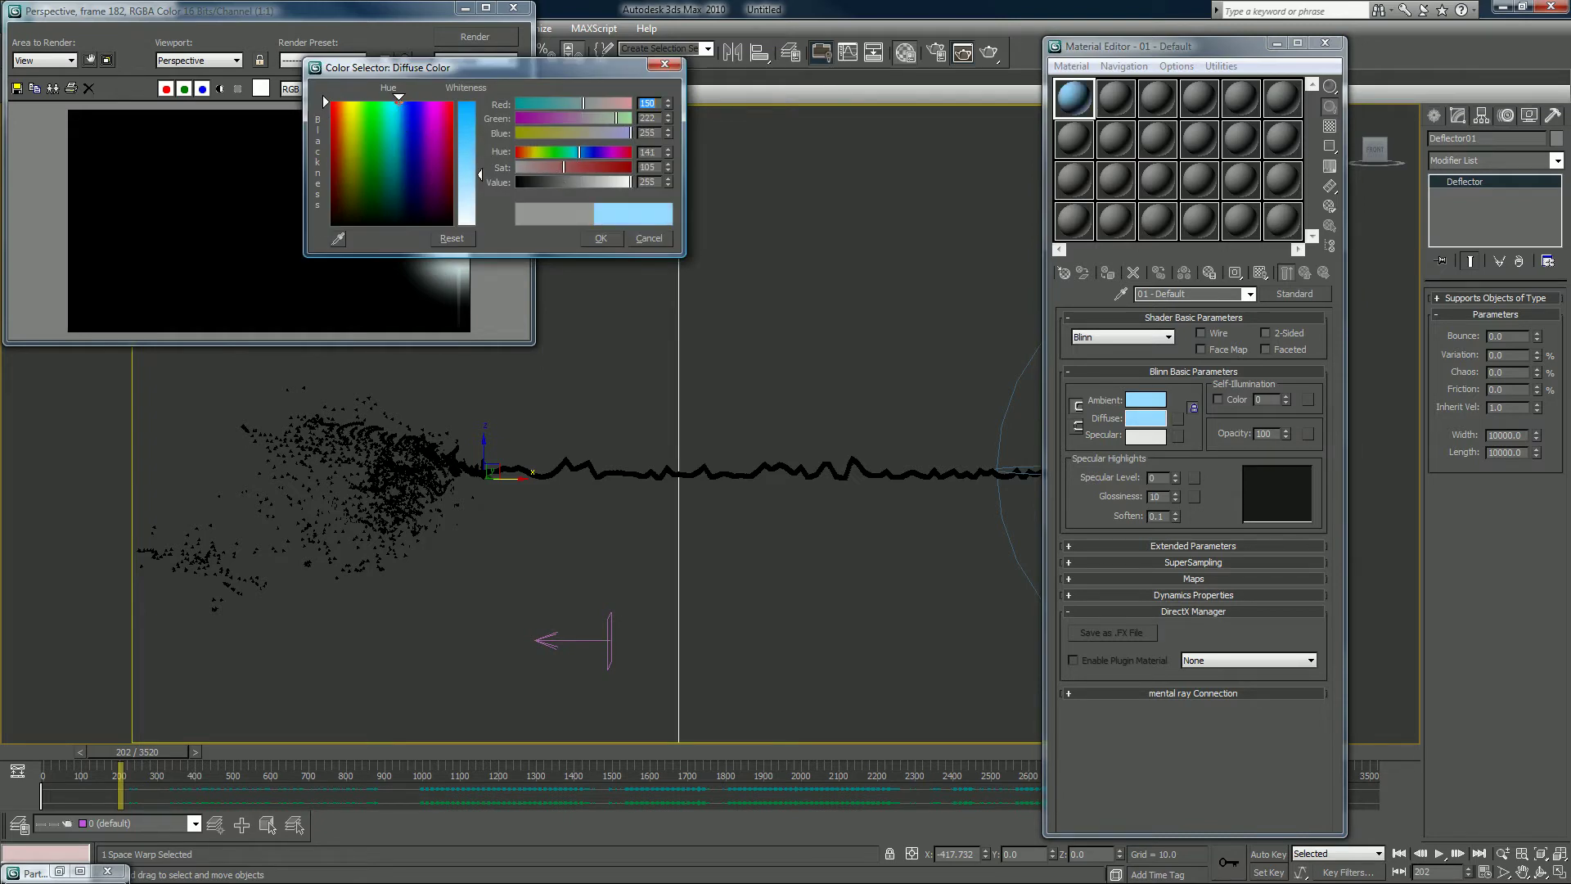
pyautogui.click(604, 237)
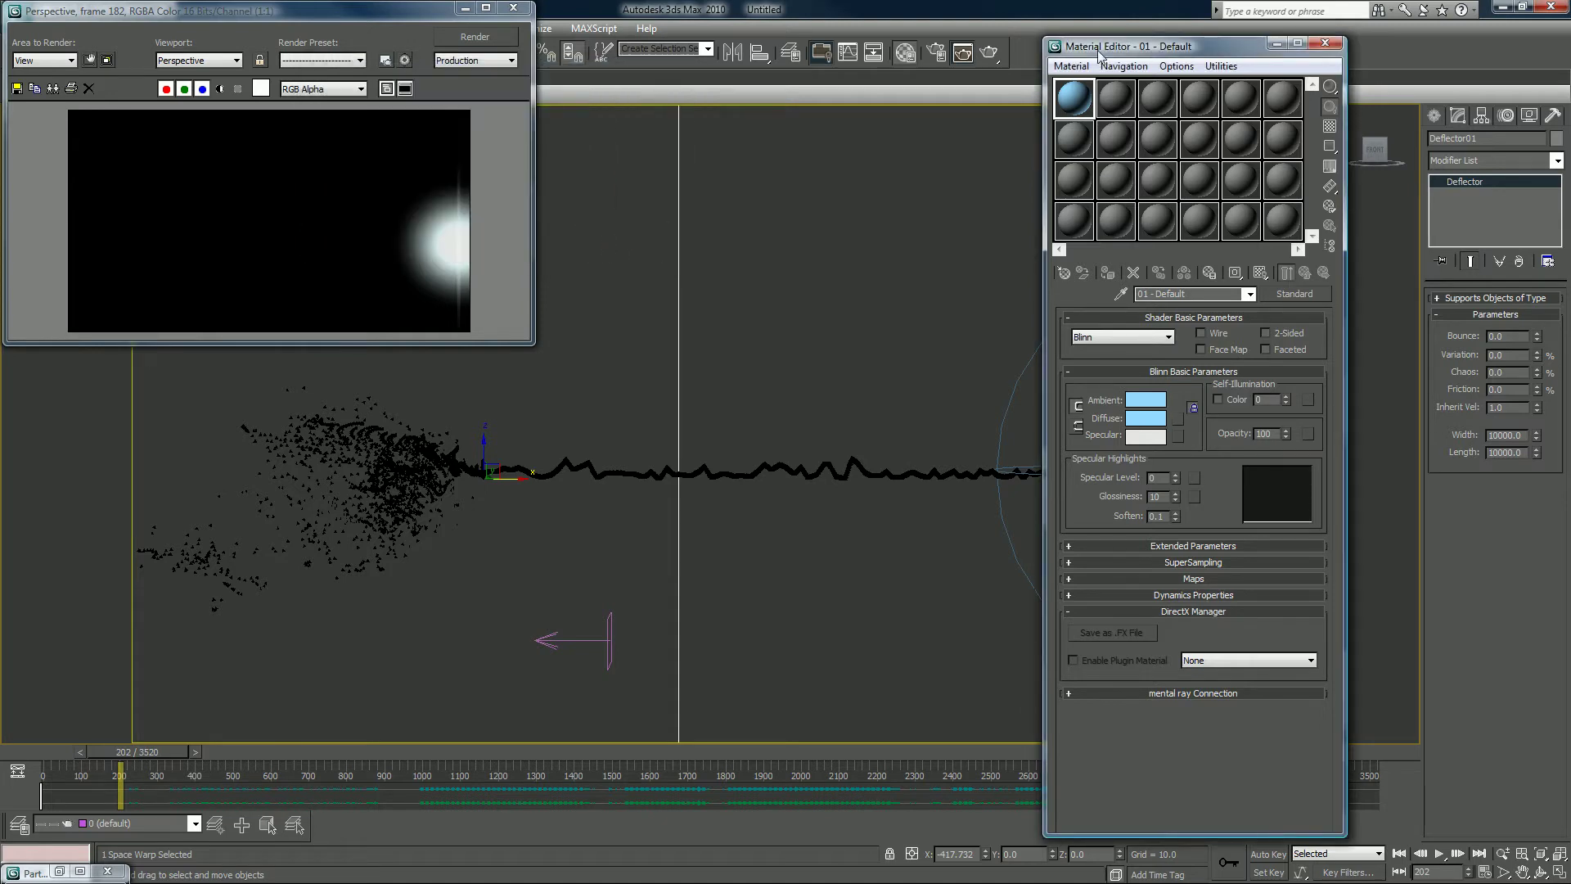
# Step: Restore Particle View beside the Material Editor, add a Material Static operator to the PF Source 01 event, and shift Event 01 down to make room
pyautogui.moveTo(1099, 53); pyautogui.dragTo(392, 73)
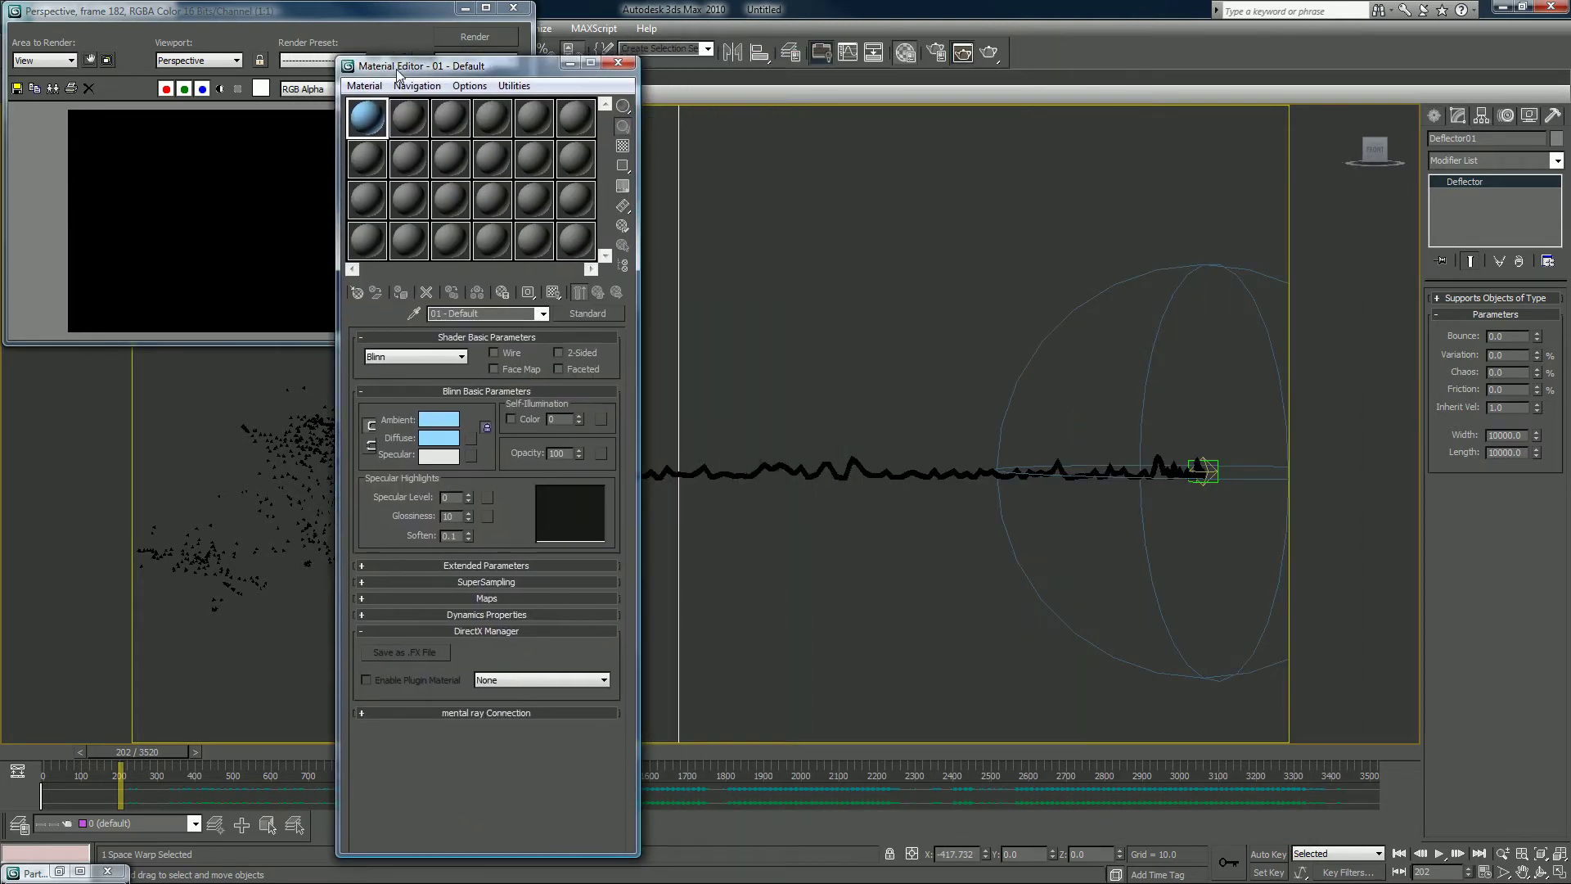
pyautogui.click(48, 872)
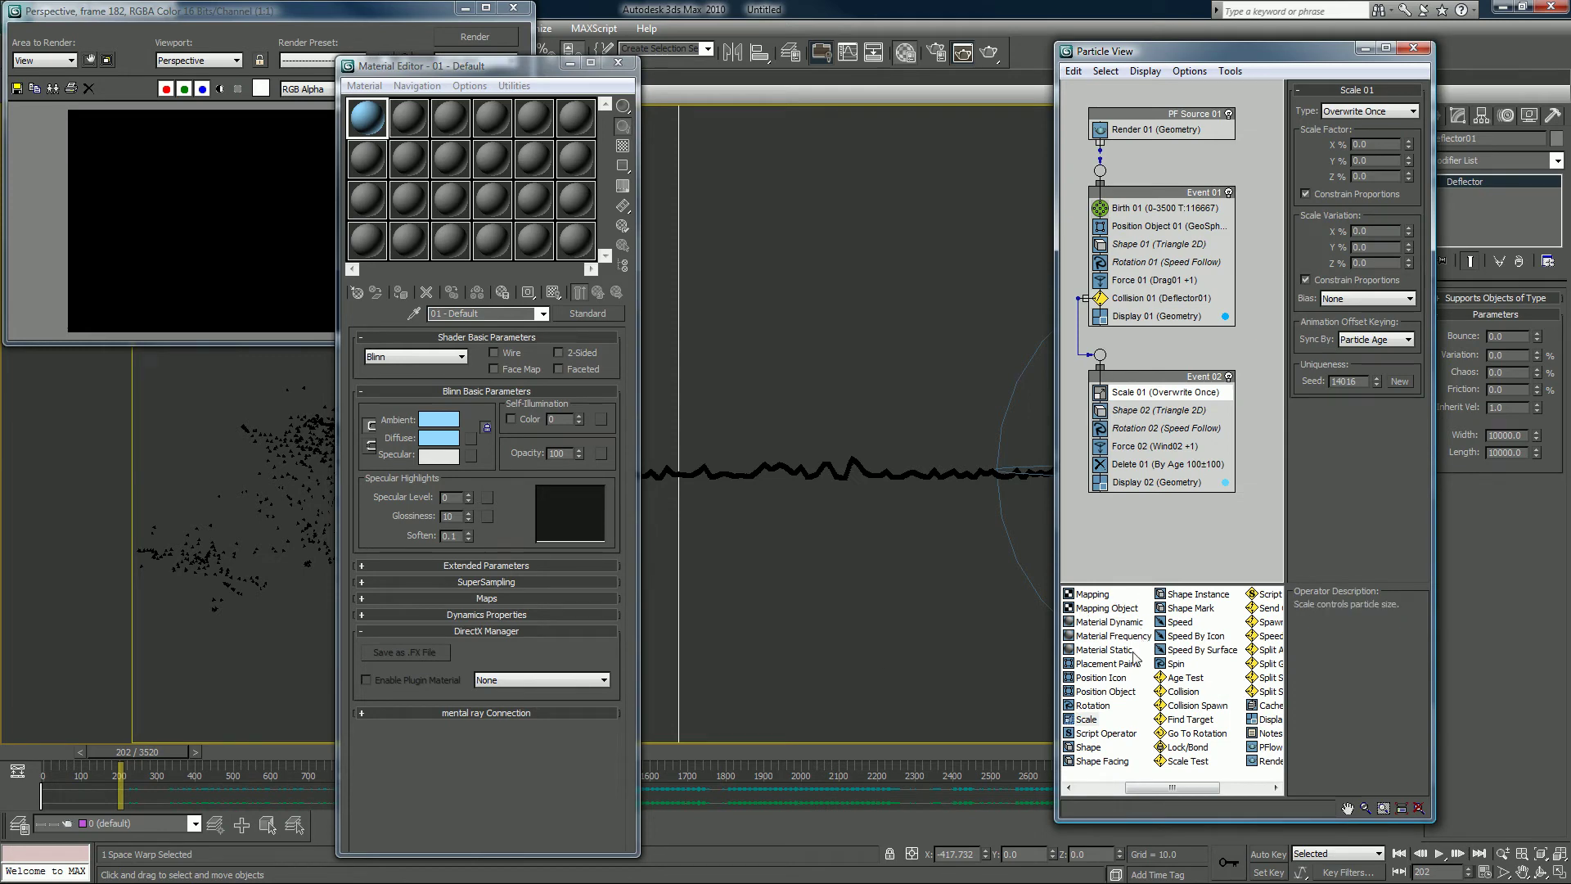
pyautogui.moveTo(1099, 652); pyautogui.dragTo(1137, 142)
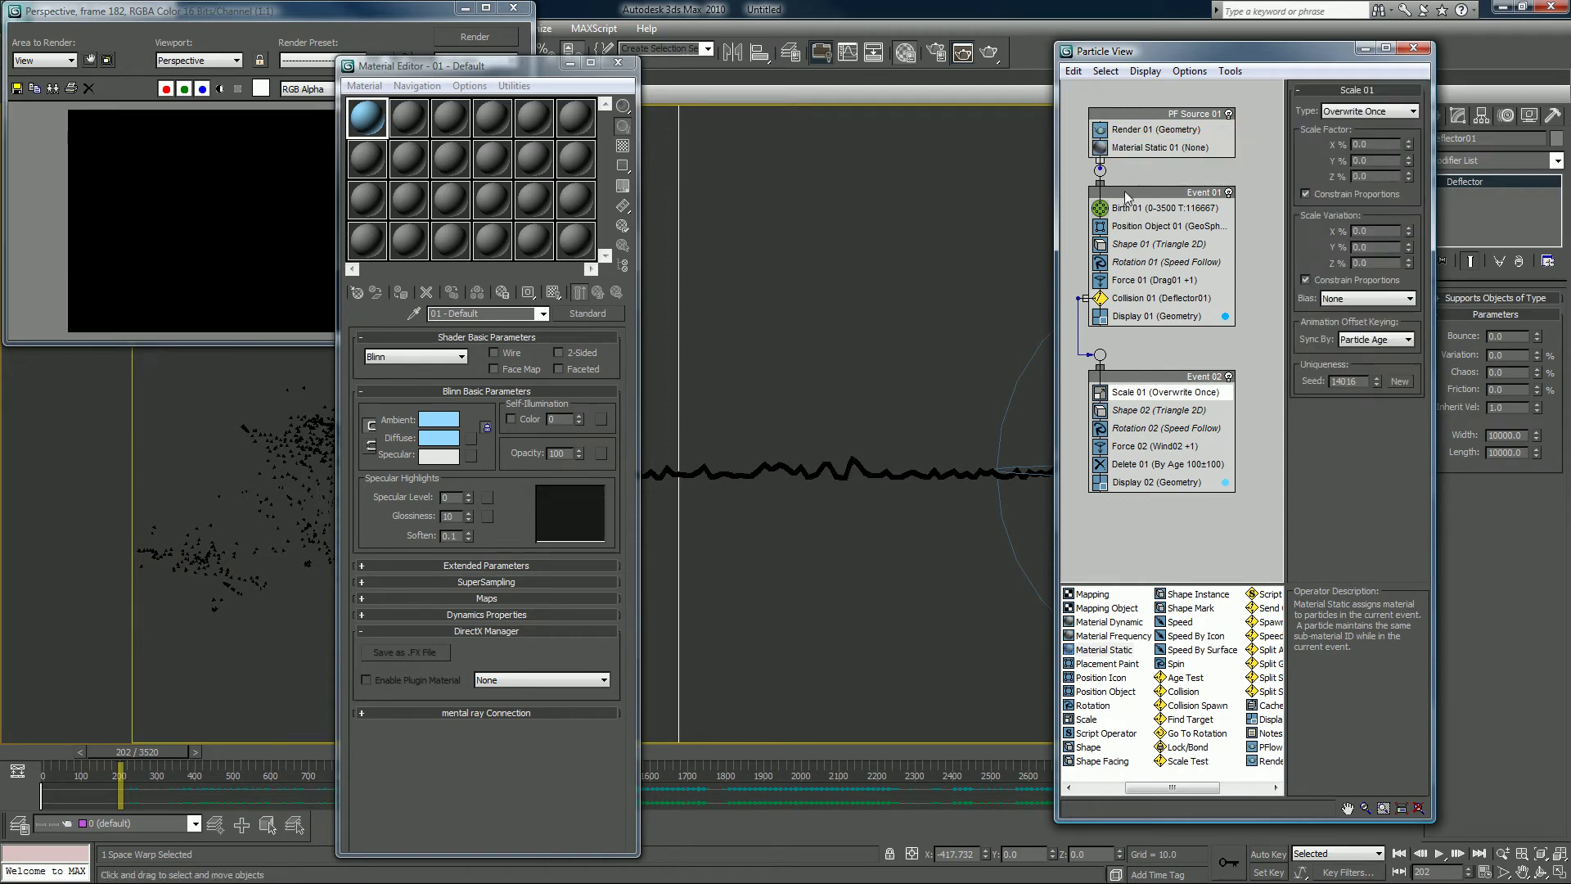
pyautogui.moveTo(1125, 193); pyautogui.dragTo(1126, 209)
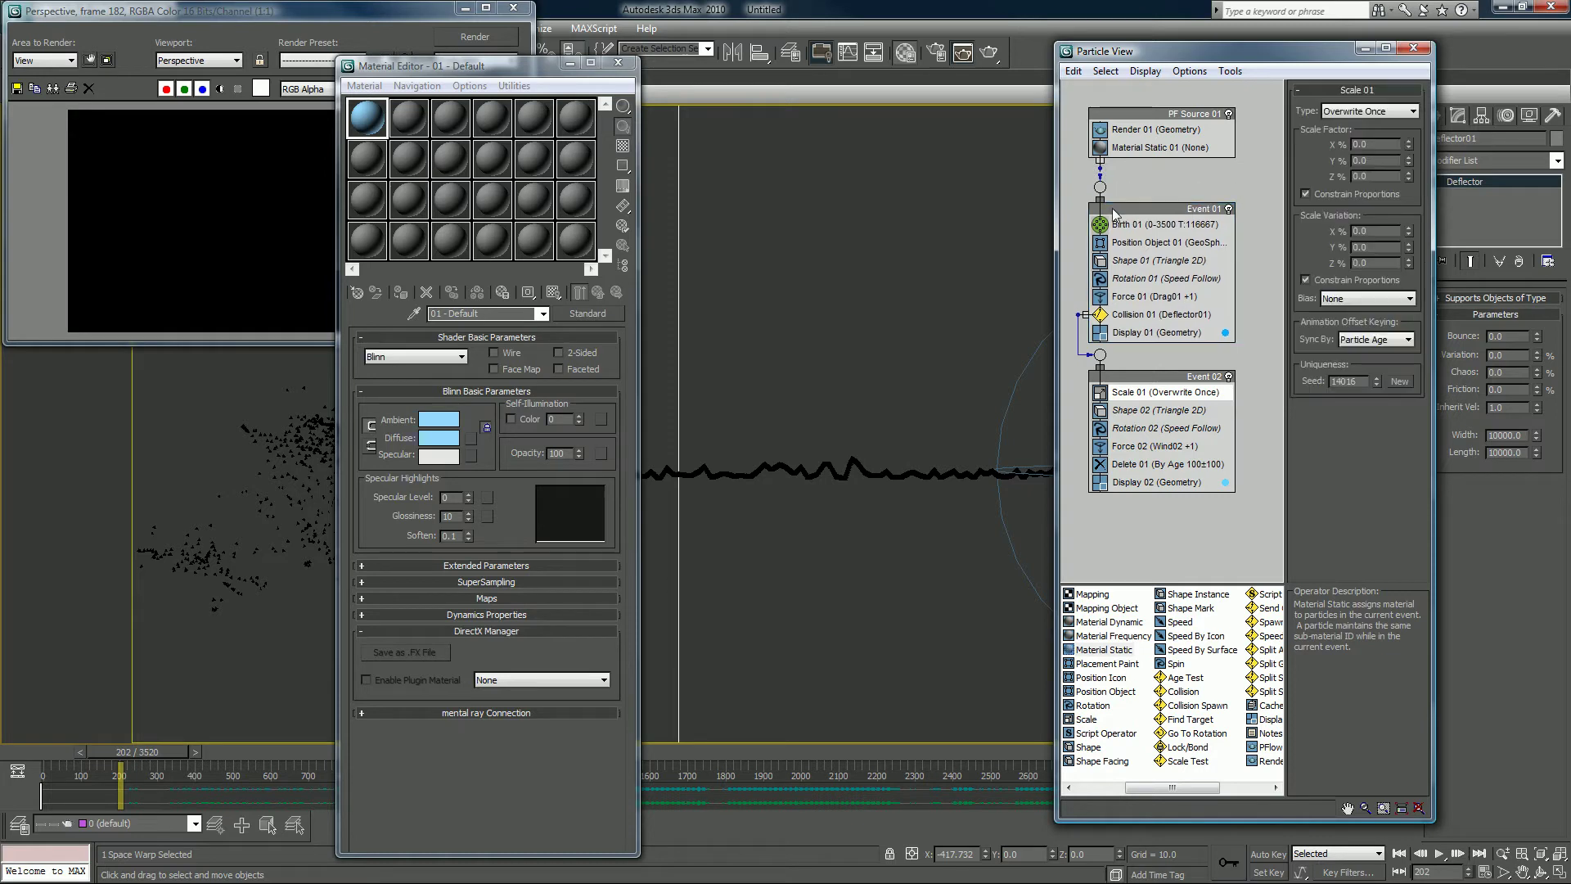
# Step: Assign the 01 - Default material to Material Static 01 as an instance and render frame 202
pyautogui.click(1150, 148)
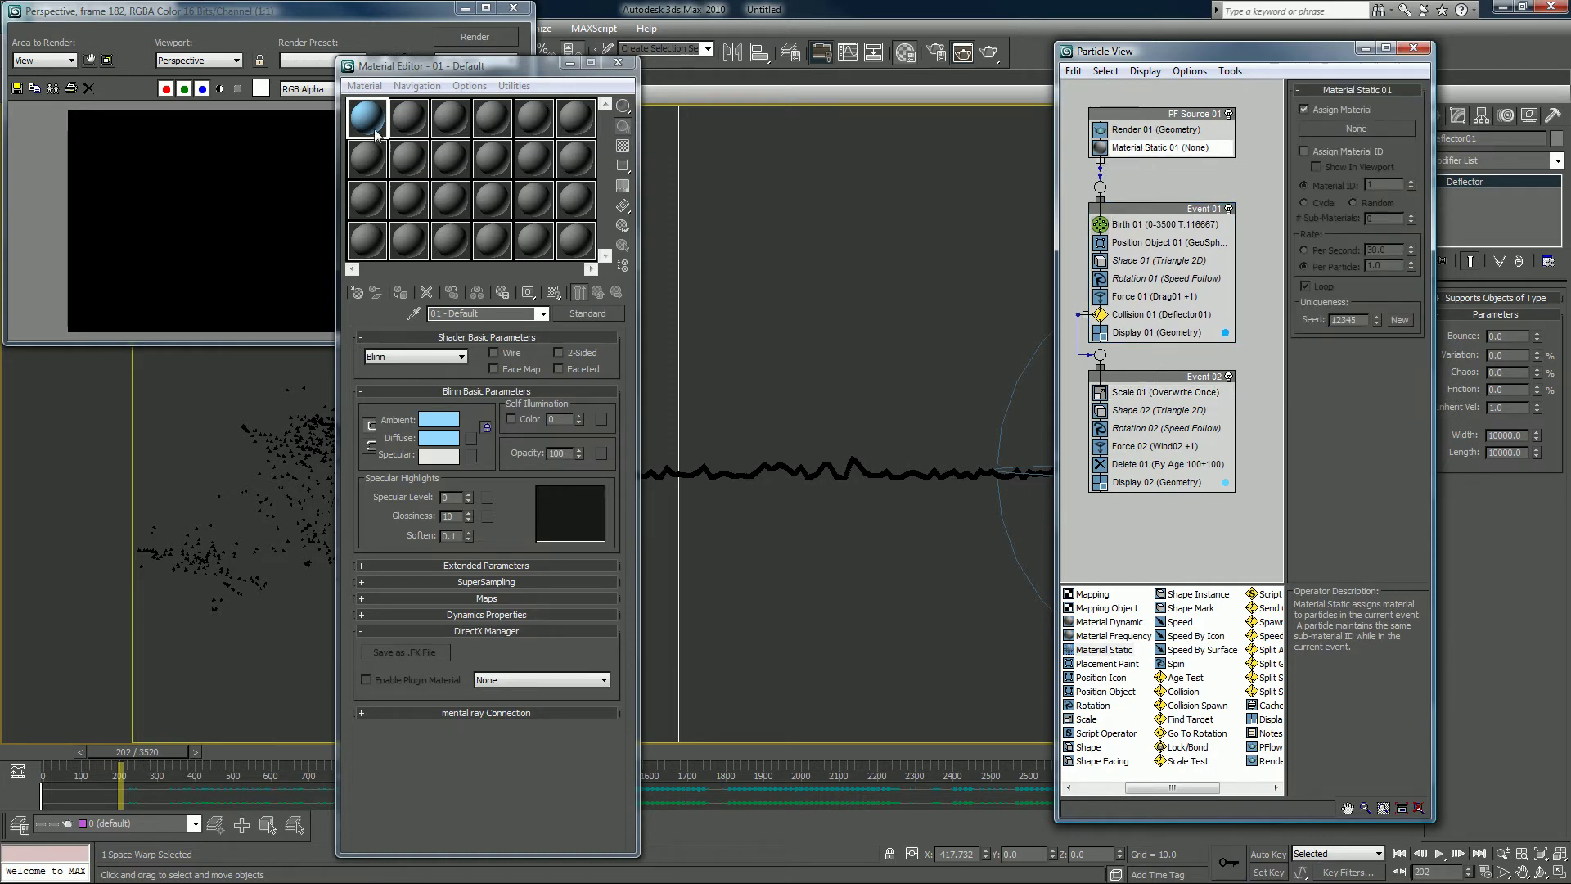
pyautogui.moveTo(376, 133); pyautogui.dragTo(1356, 129)
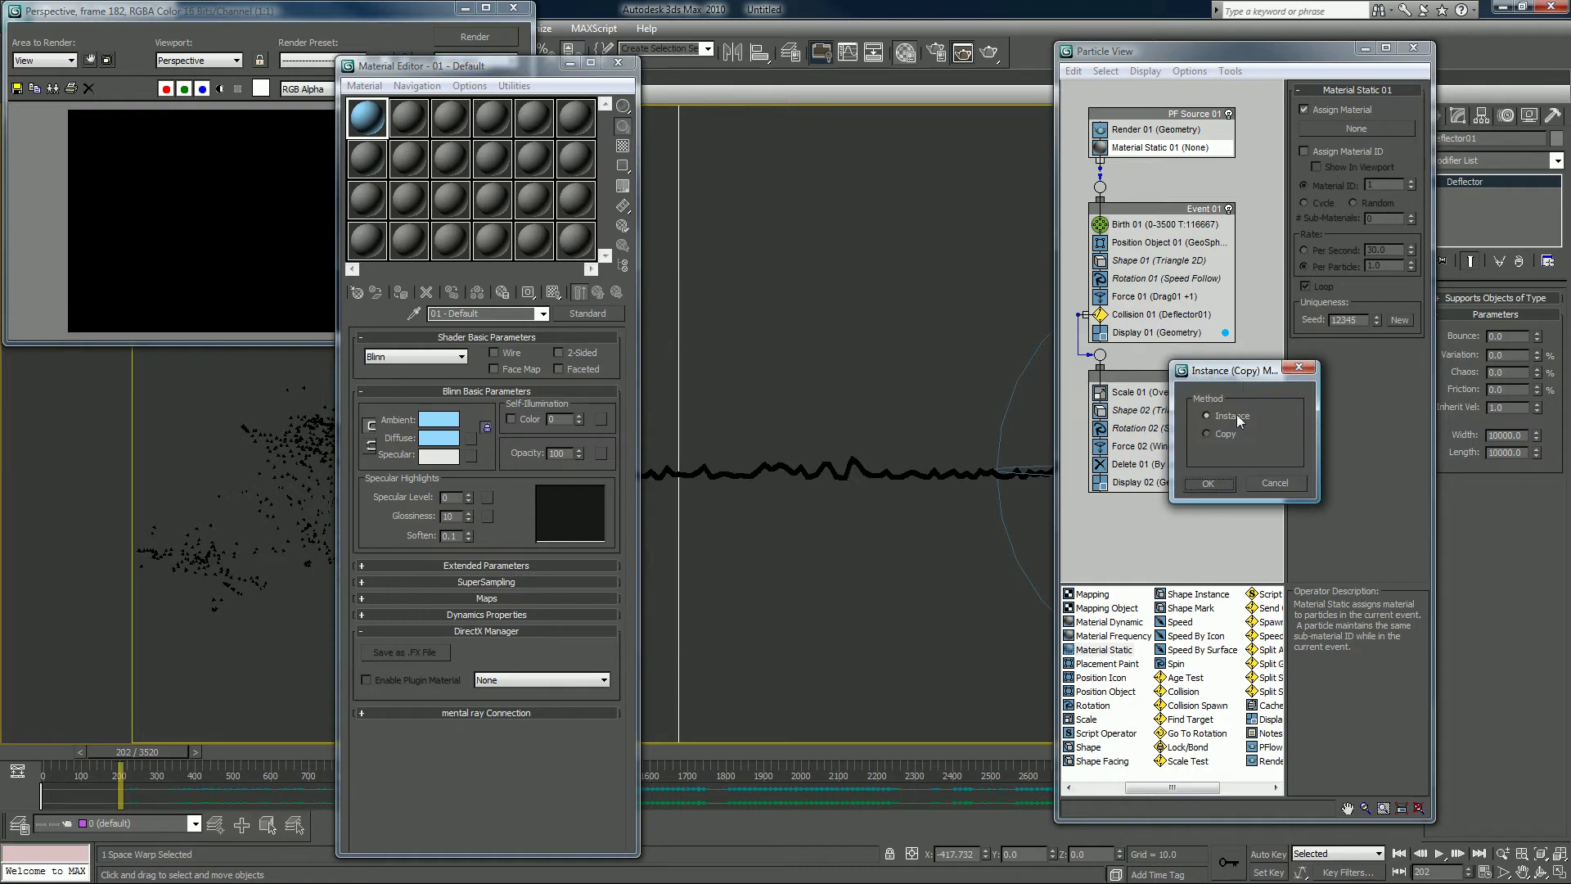
pyautogui.click(1209, 483)
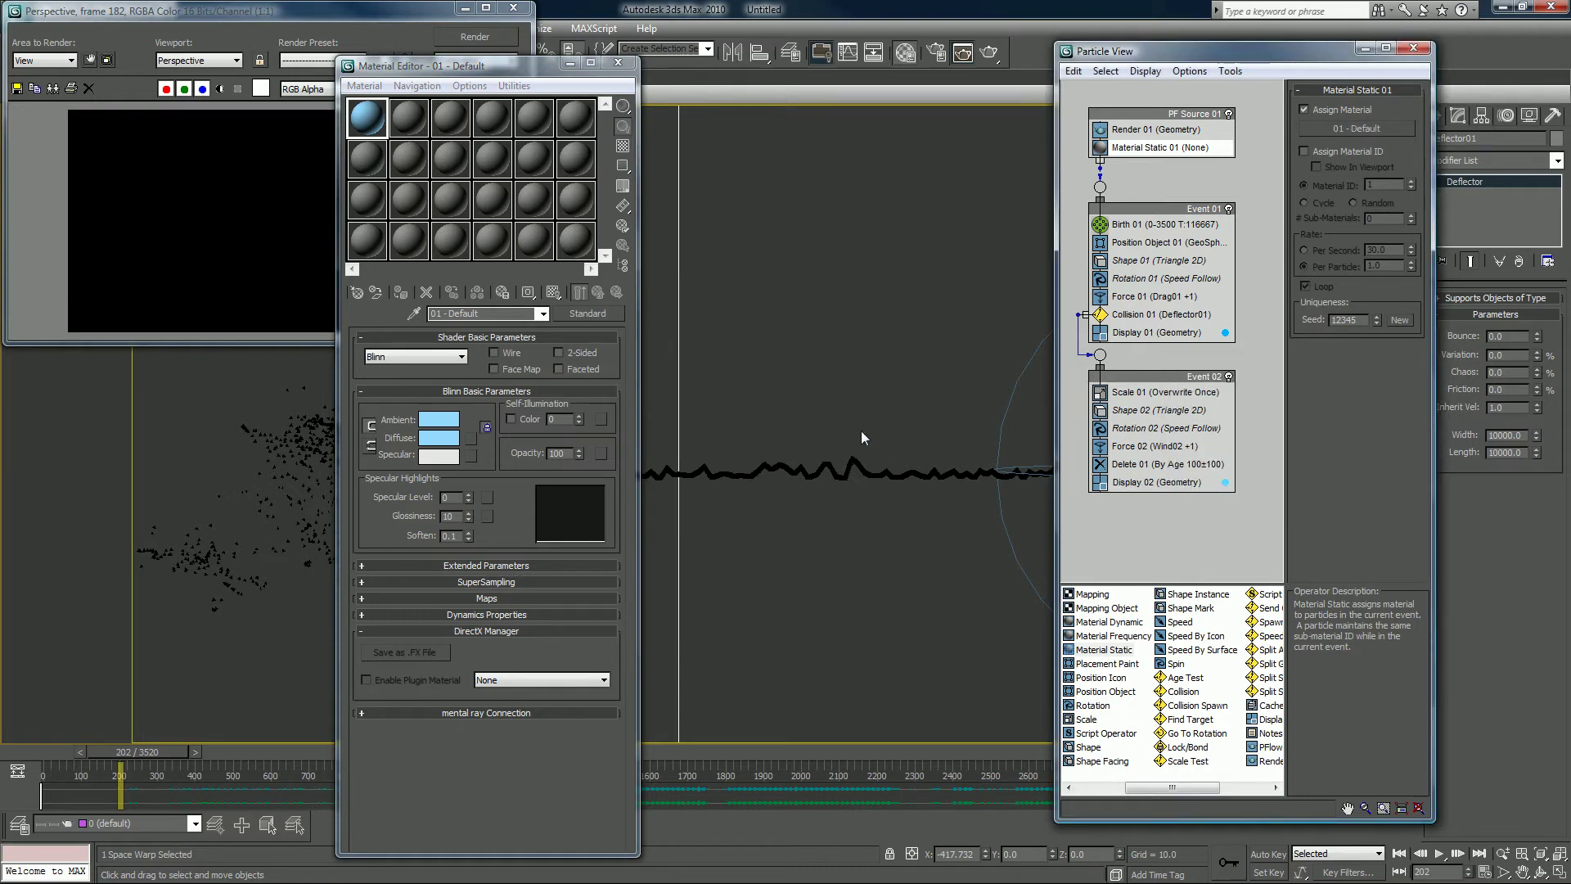
pyautogui.click(473, 38)
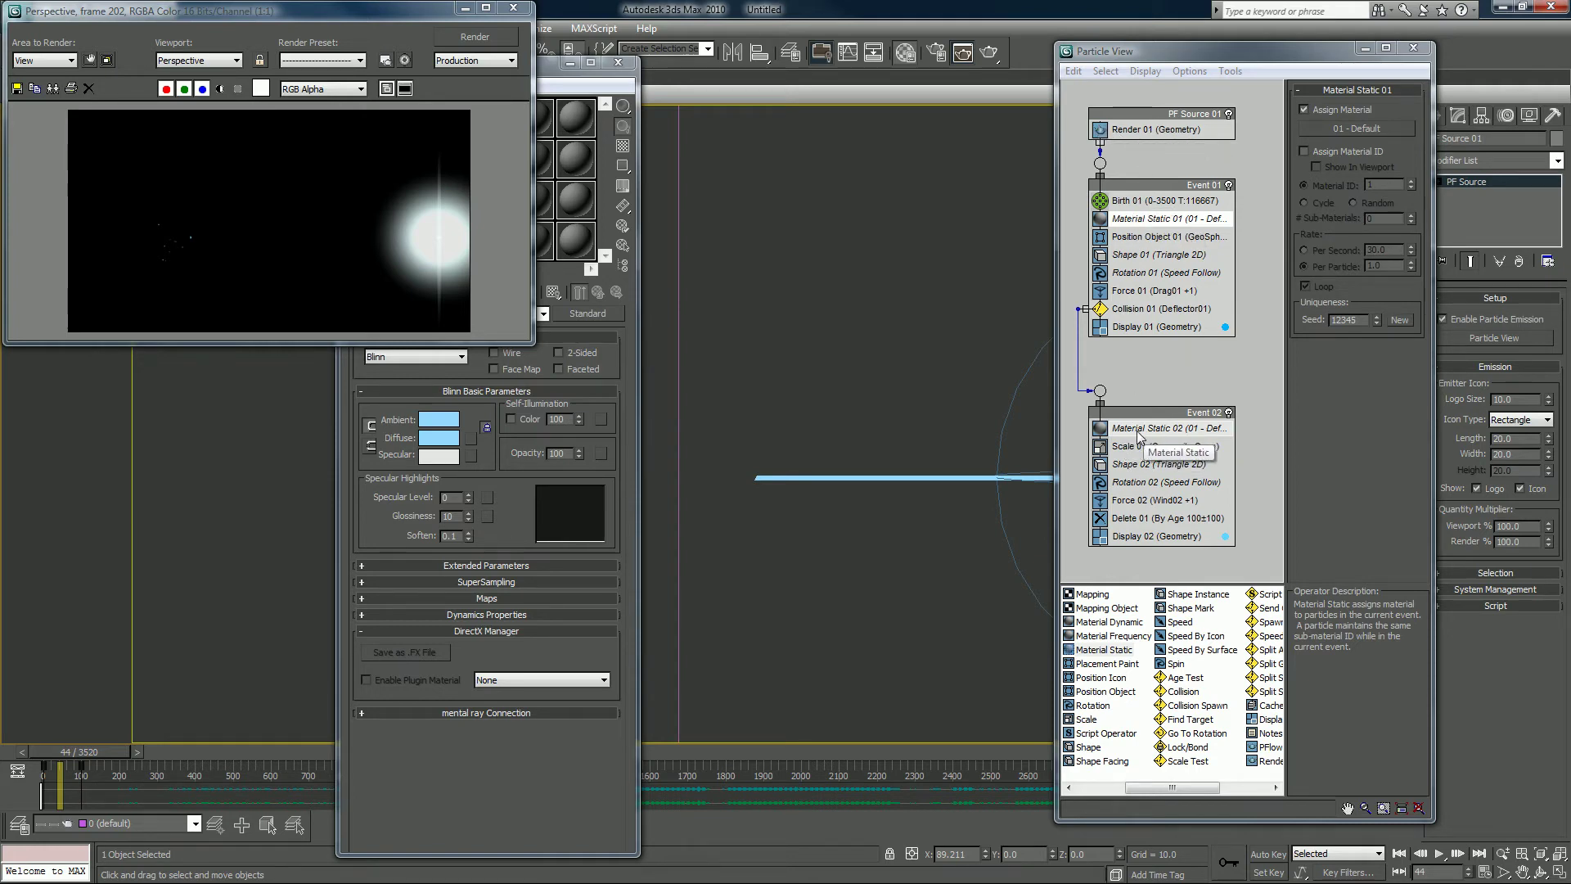
# Step: Change the Shape 01 particle shape to a 3D Cube and render the perspective view at frame 251
pyautogui.moveTo(1120, 415)
pyautogui.mouseDown()
pyautogui.moveTo(1105, 390)
pyautogui.moveTo(1120, 389)
pyautogui.mouseUp()
pyautogui.click(1127, 256)
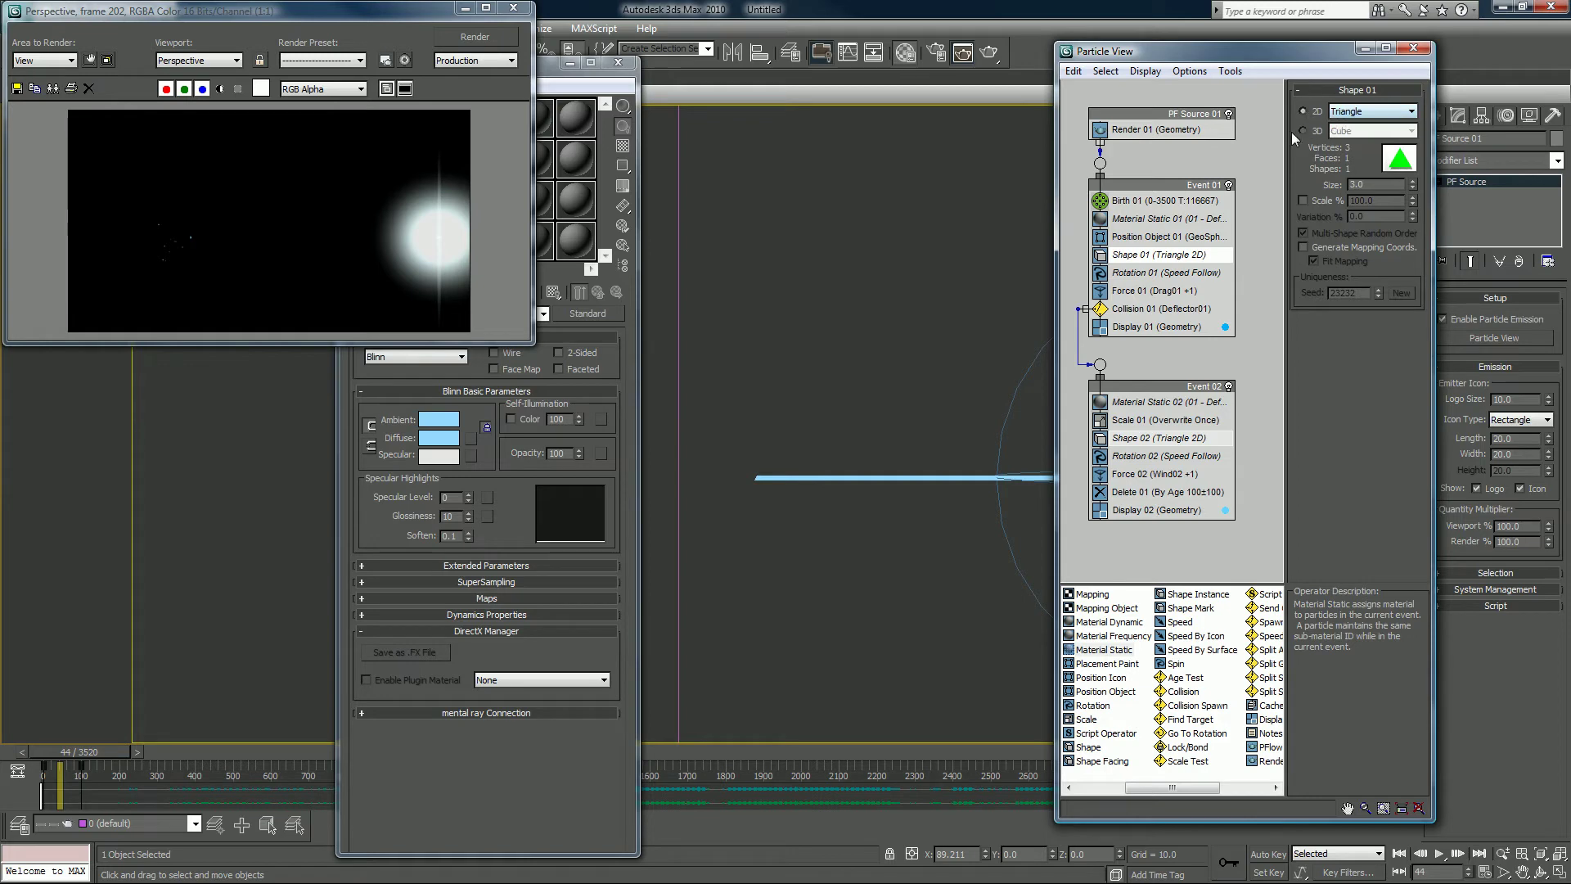
pyautogui.click(1303, 131)
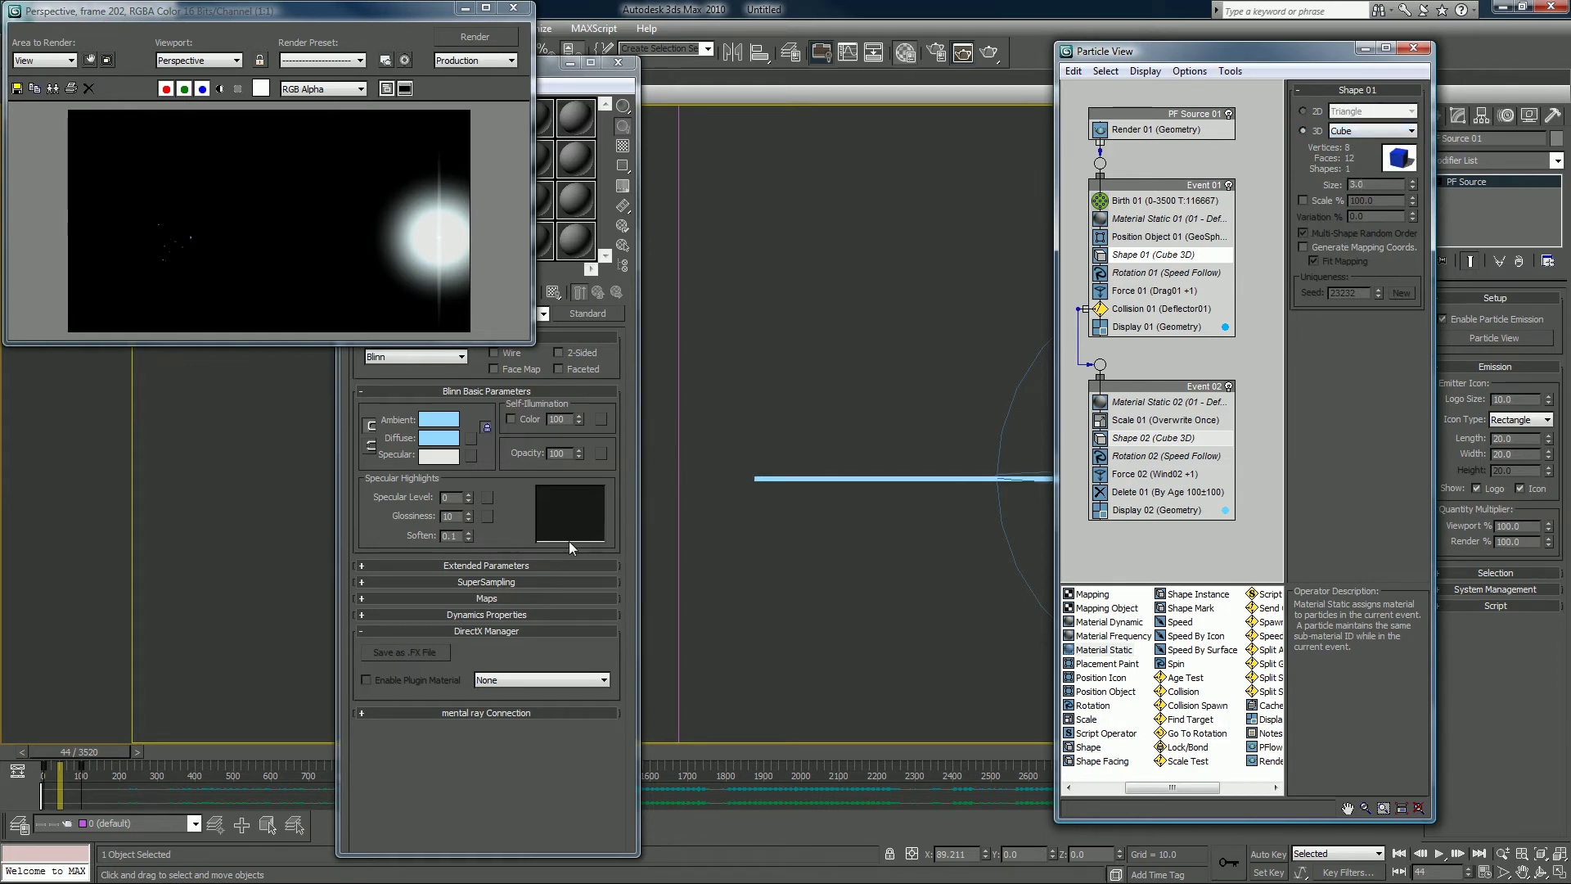
pyautogui.moveTo(77, 753); pyautogui.dragTo(150, 753)
pyautogui.click(488, 37)
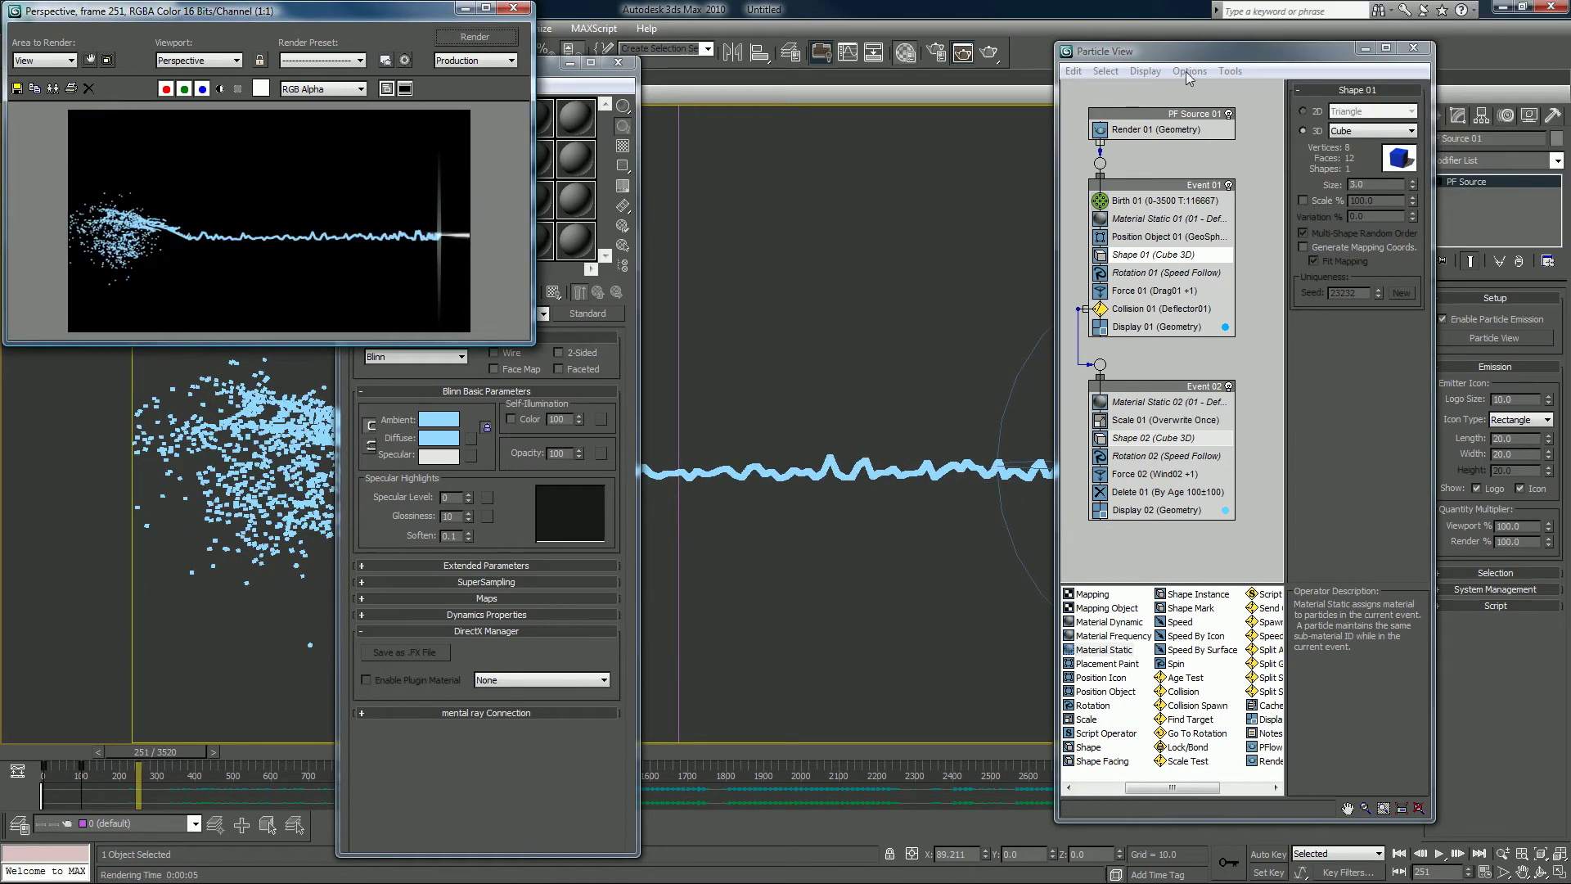
# Step: Minimize Particle View, move the Omni01 light along X to about 4.1, and render frame 251 again
pyautogui.click(1365, 48)
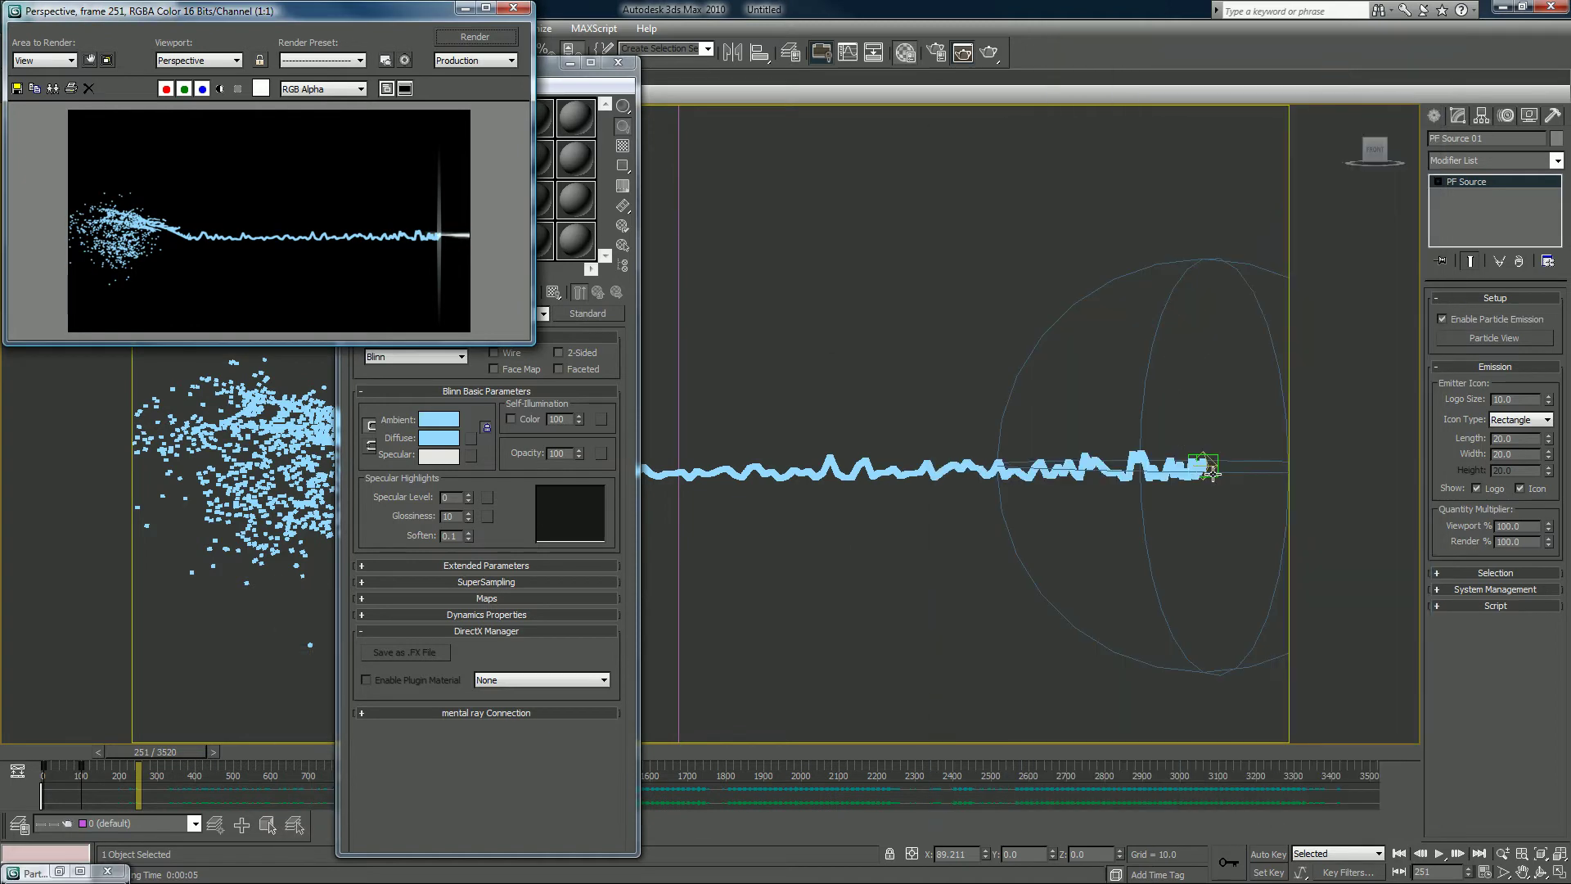
pyautogui.click(1204, 465)
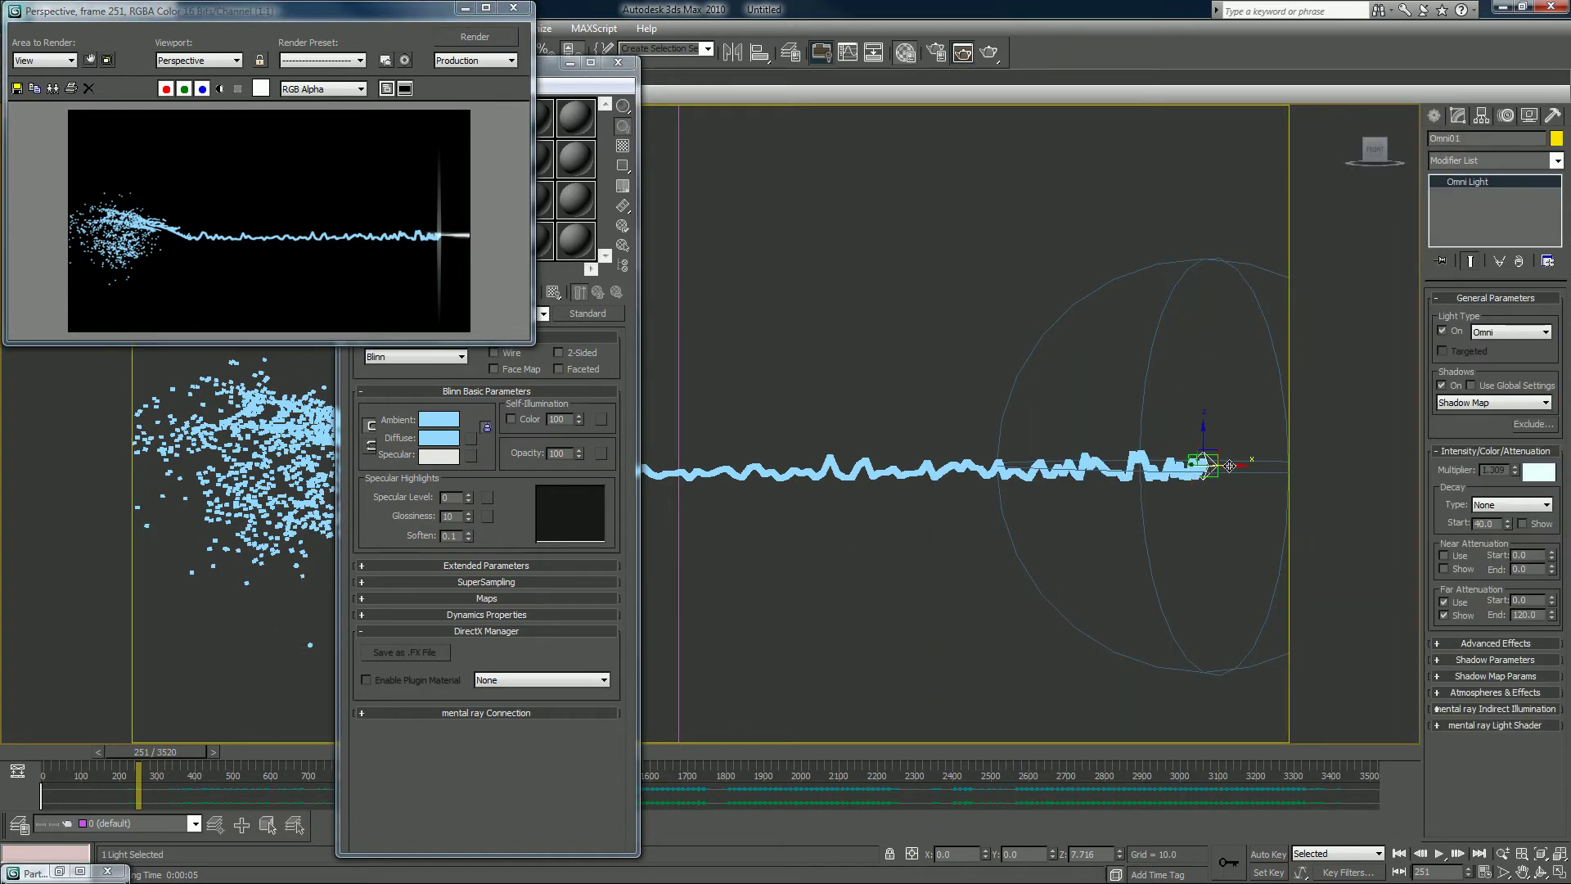
pyautogui.moveTo(1234, 465); pyautogui.dragTo(1240, 465)
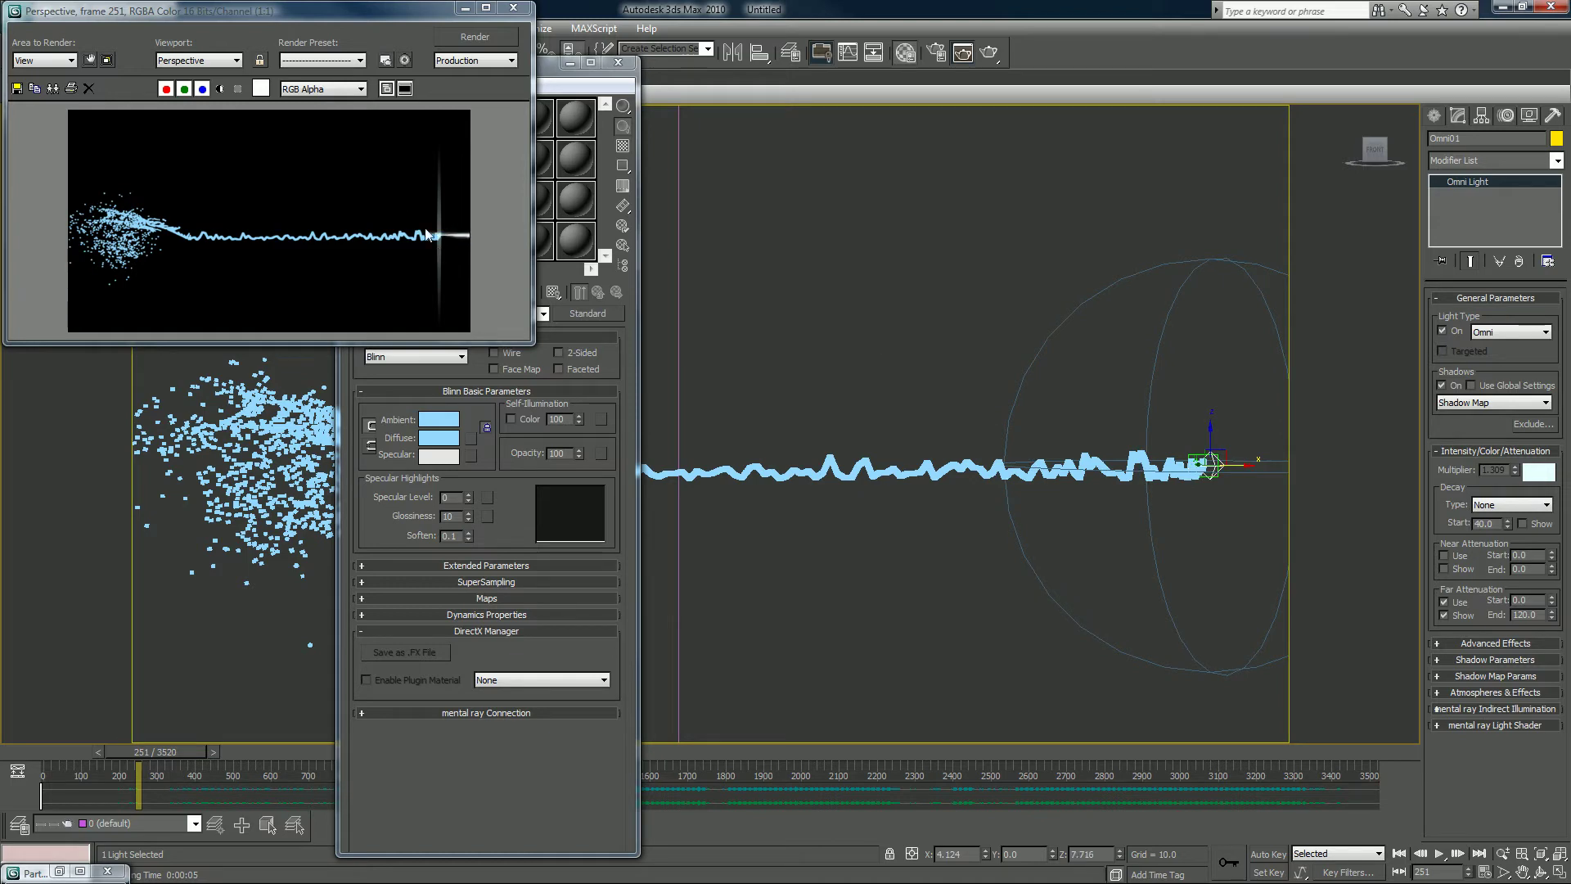
pyautogui.click(471, 39)
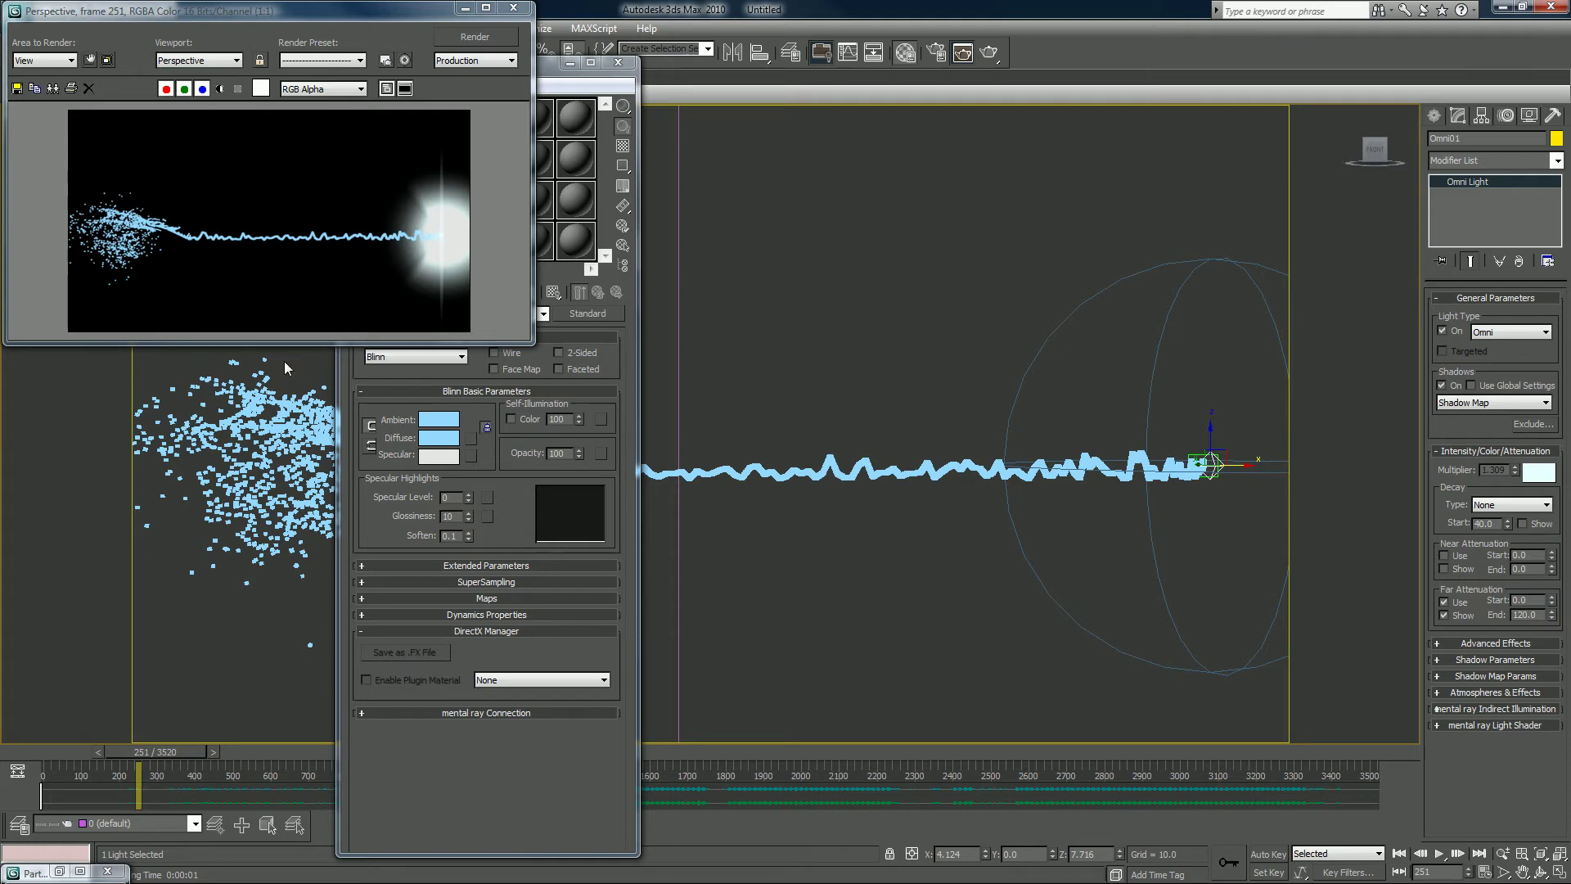
# Step: Lighten the particle material's diffuse color to RGB 183, 229, 255 and set its Material ID channel to 1
pyautogui.press('m')
pyautogui.press('m')
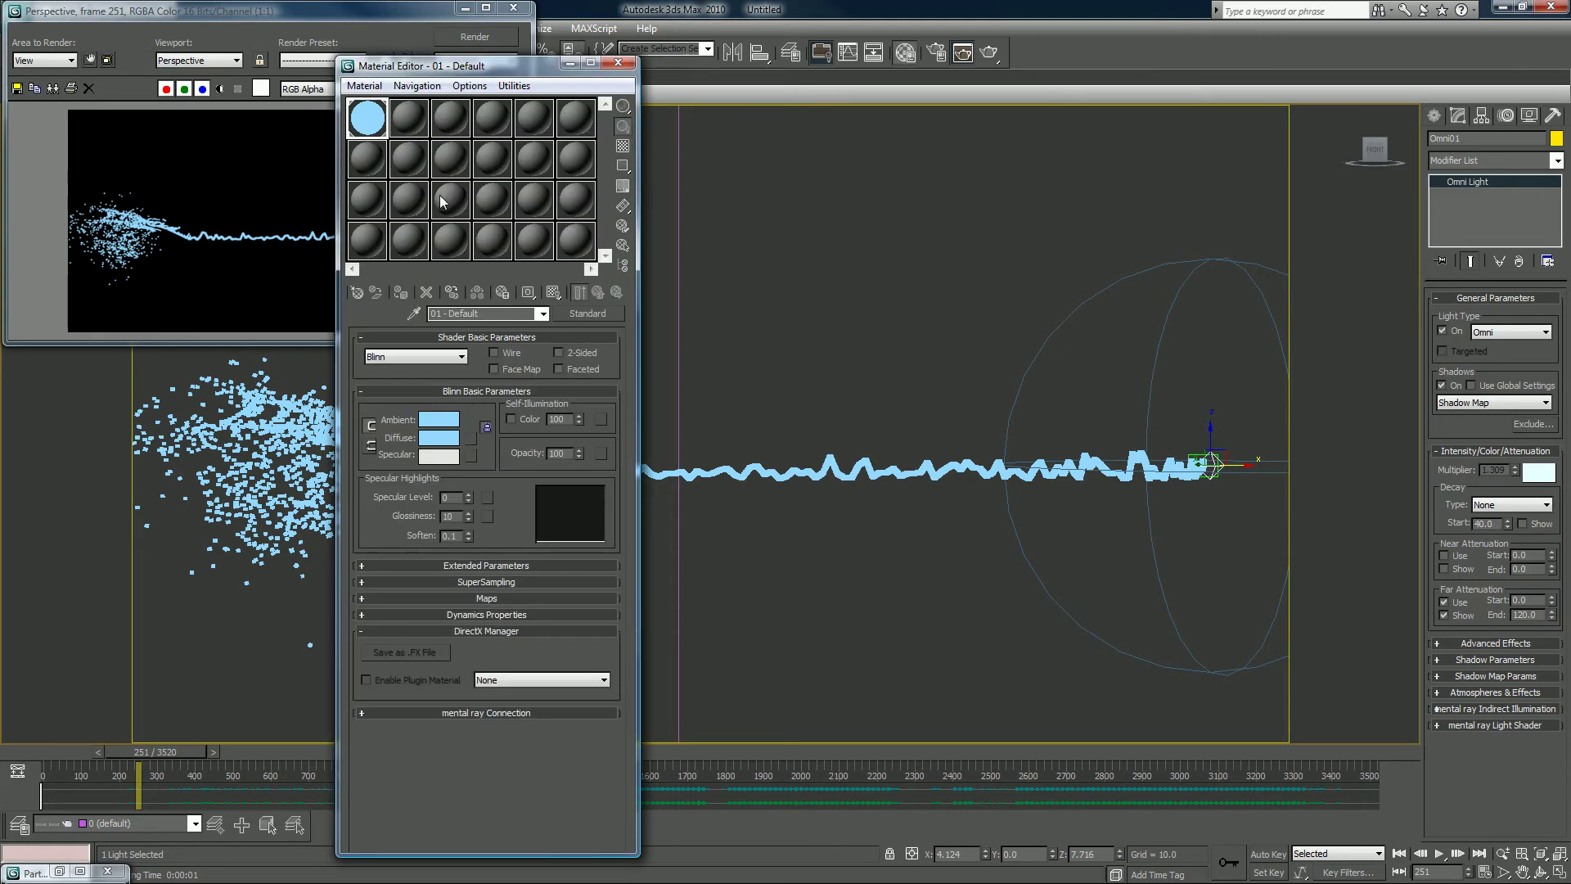
pyautogui.click(438, 438)
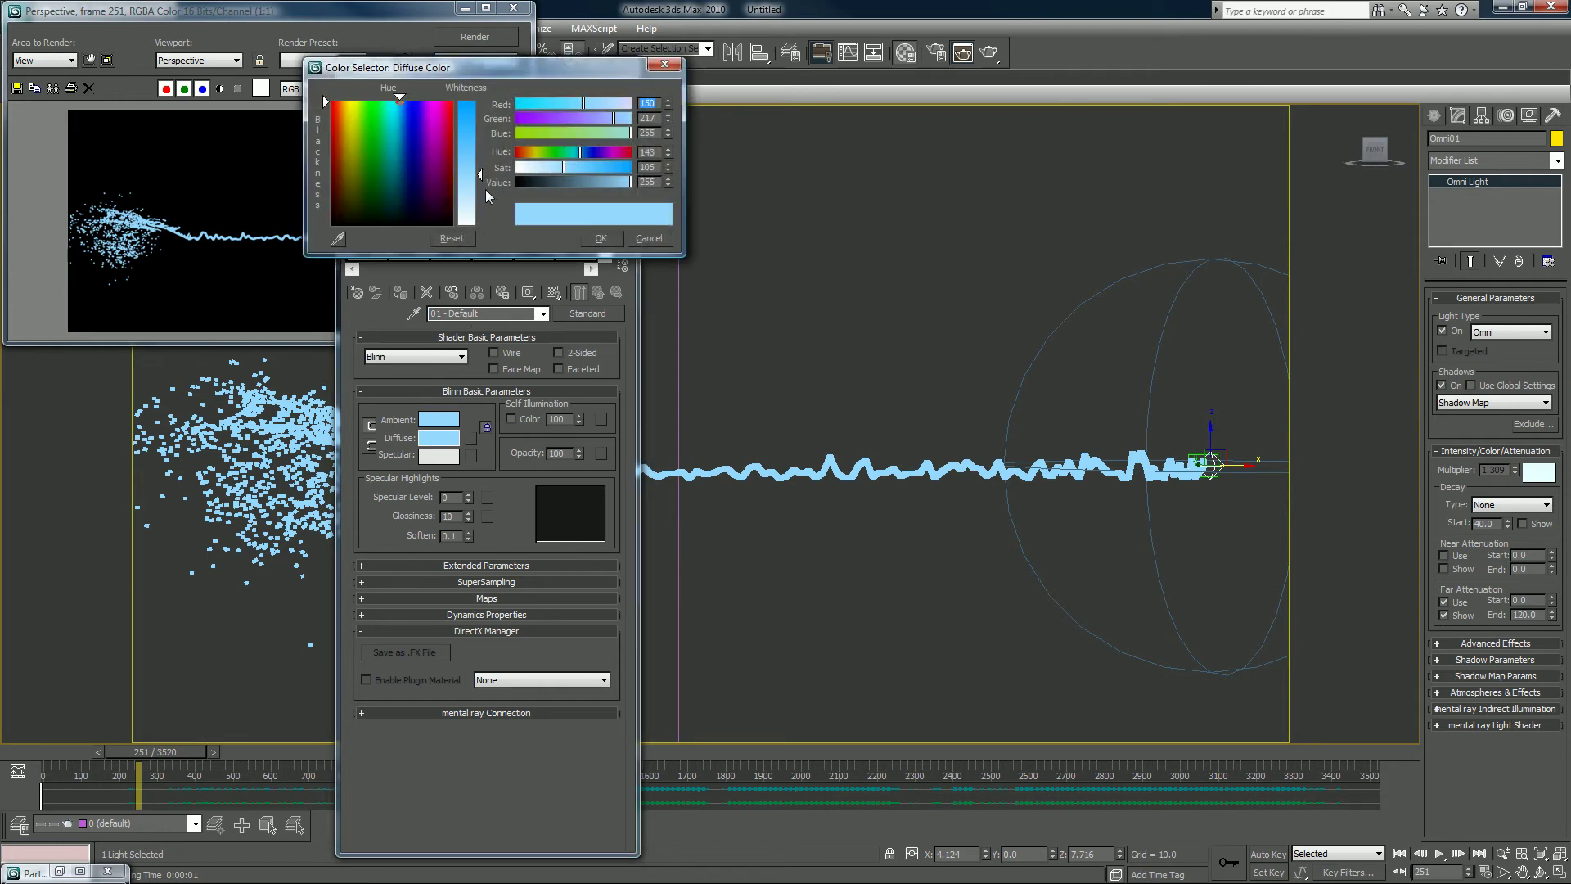
pyautogui.moveTo(485, 189); pyautogui.dragTo(483, 205)
pyautogui.click(606, 239)
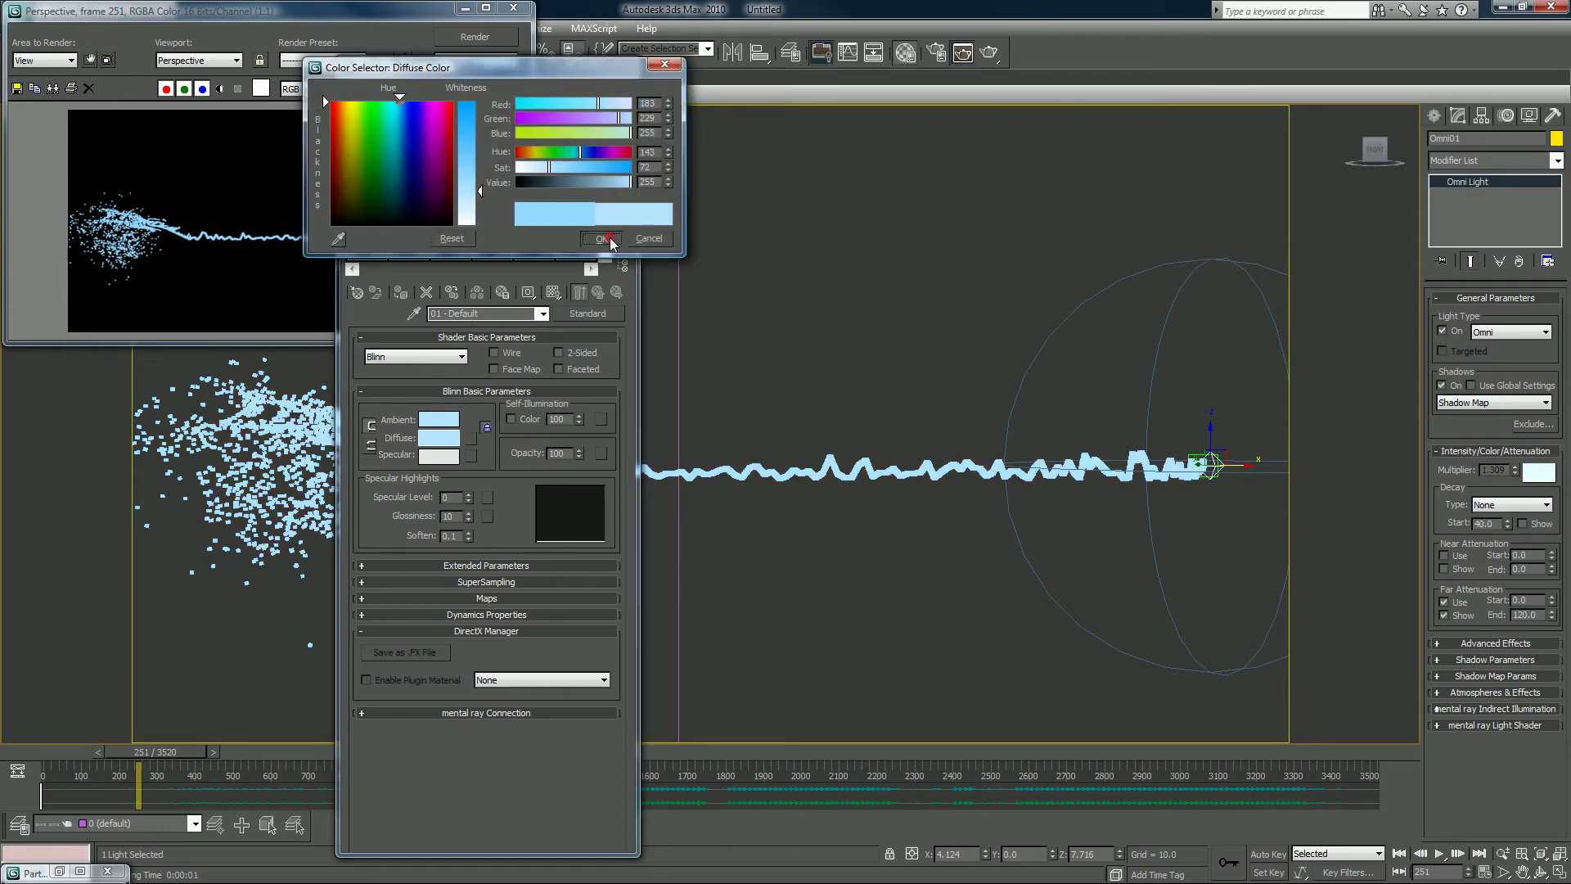
pyautogui.click(529, 293)
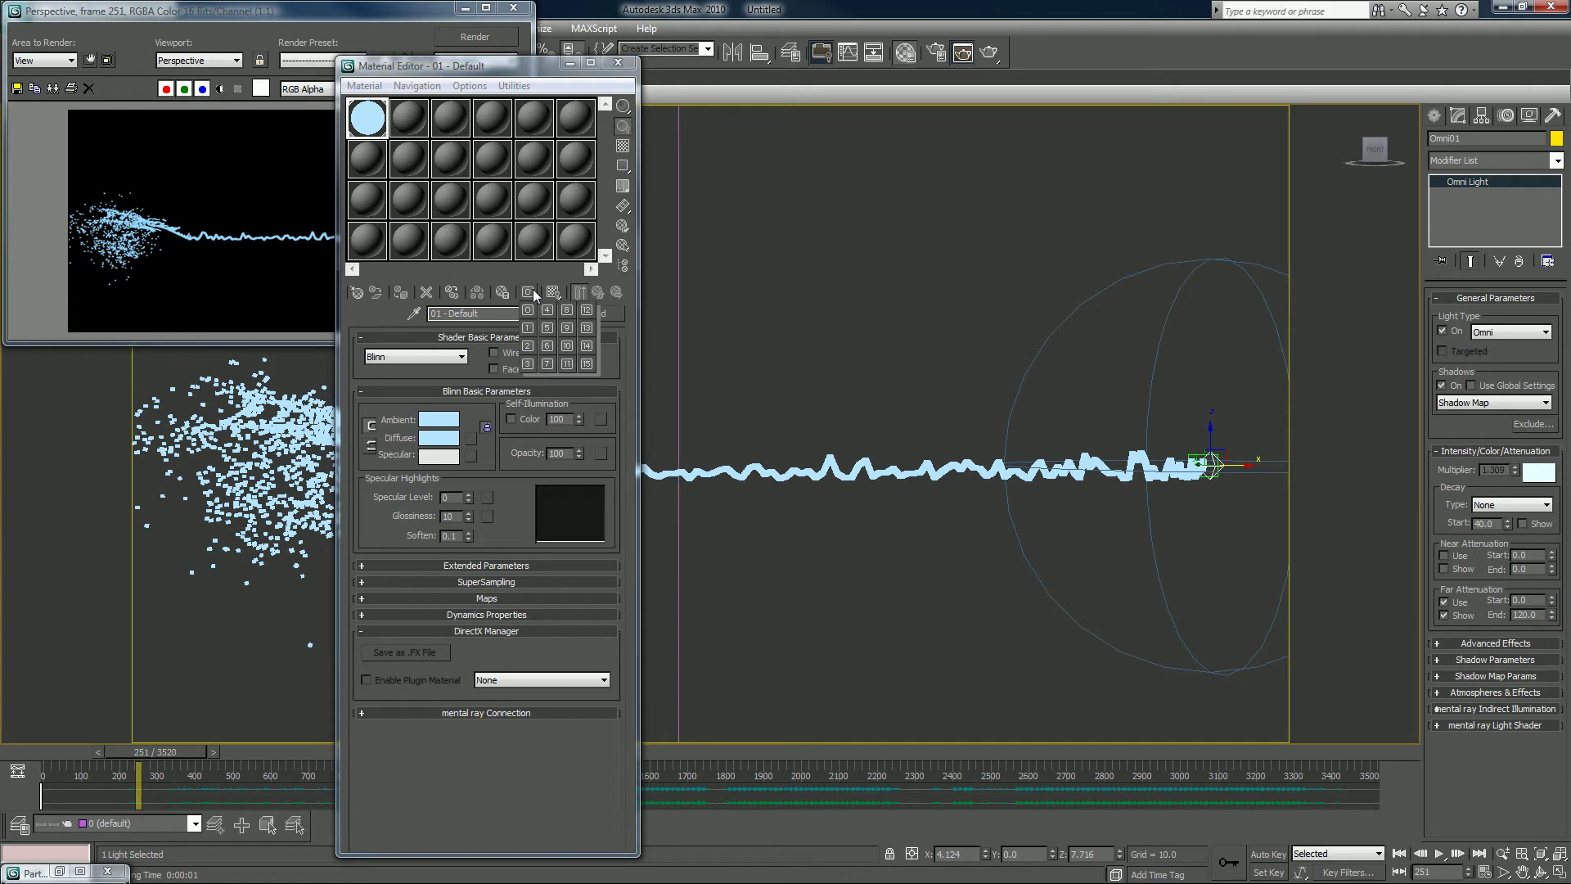
pyautogui.moveTo(534, 296); pyautogui.dragTo(529, 325)
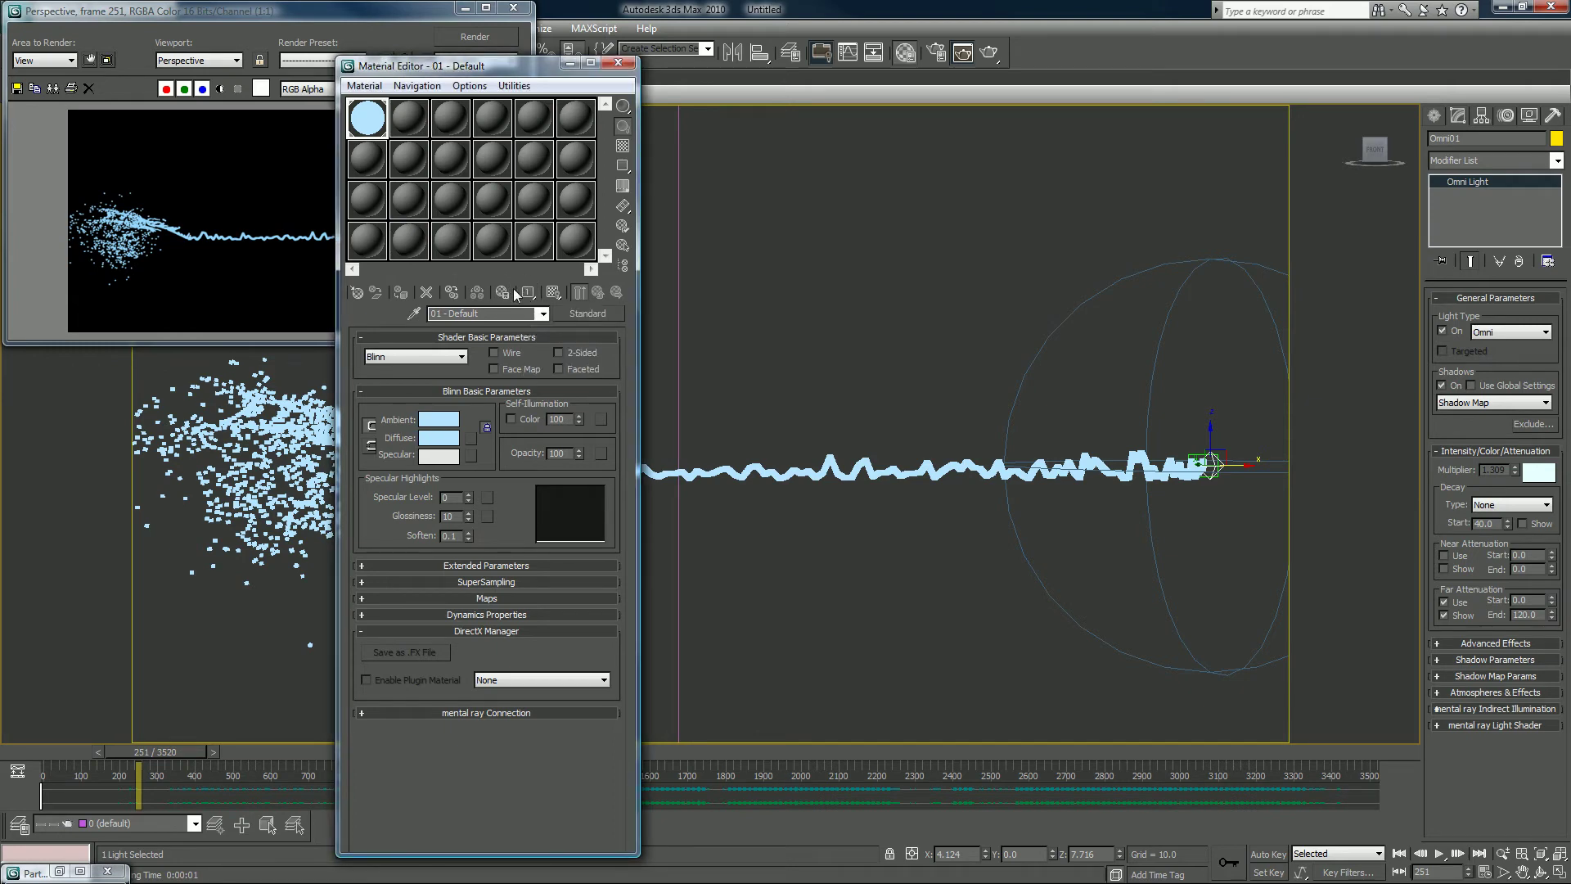
# Step: Close the rendered frame window and Material Editor, and add a second Lens Effects entry to the scene's render effects
pyautogui.click(517, 10)
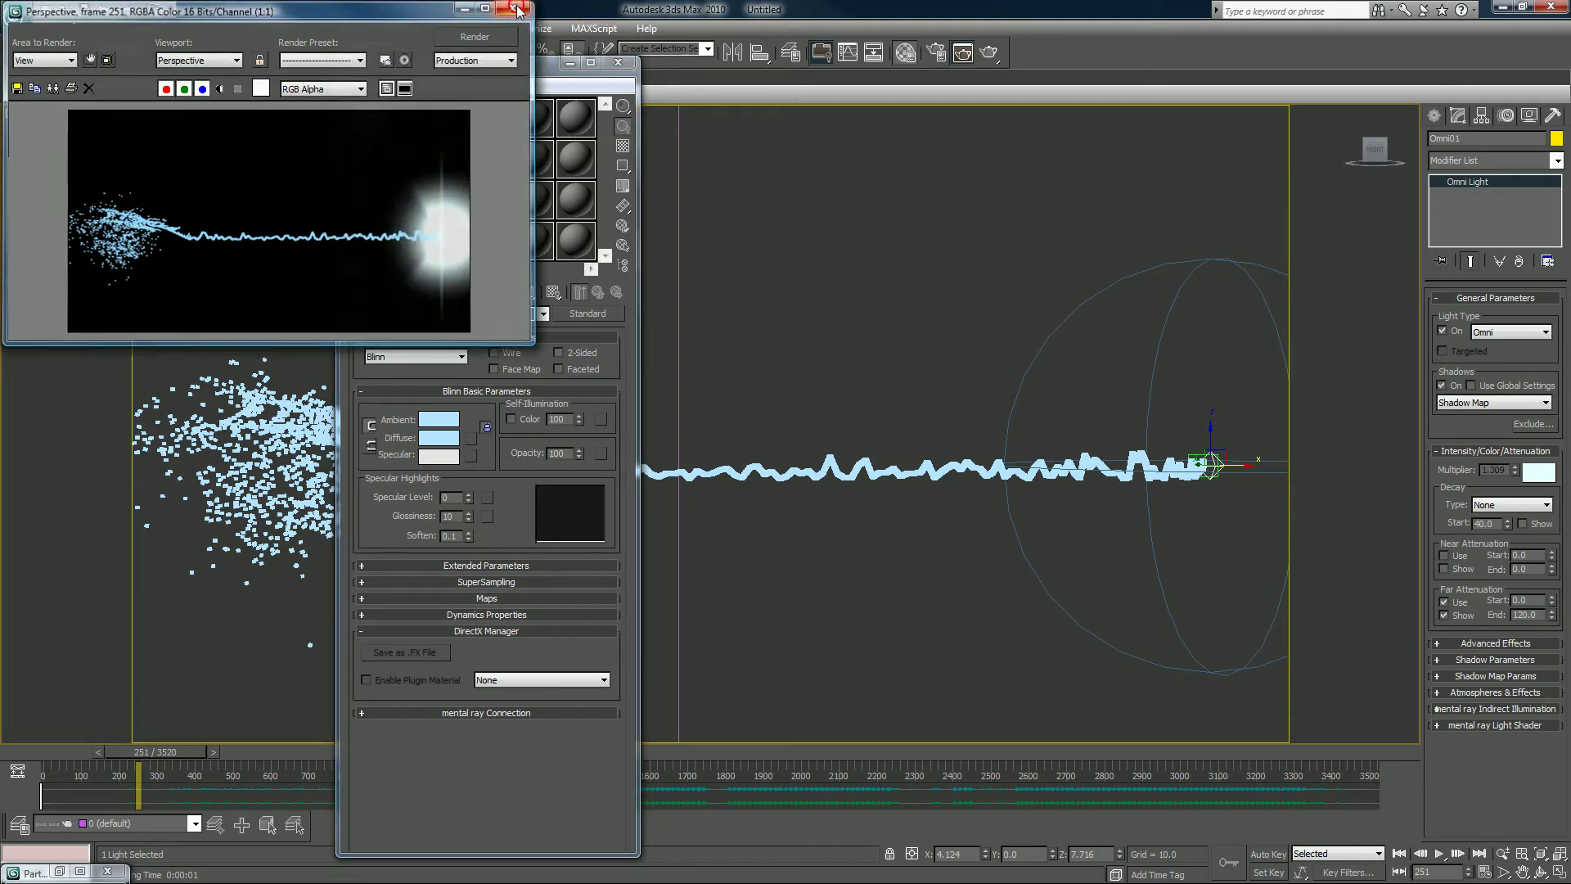
pyautogui.click(517, 10)
pyautogui.click(618, 62)
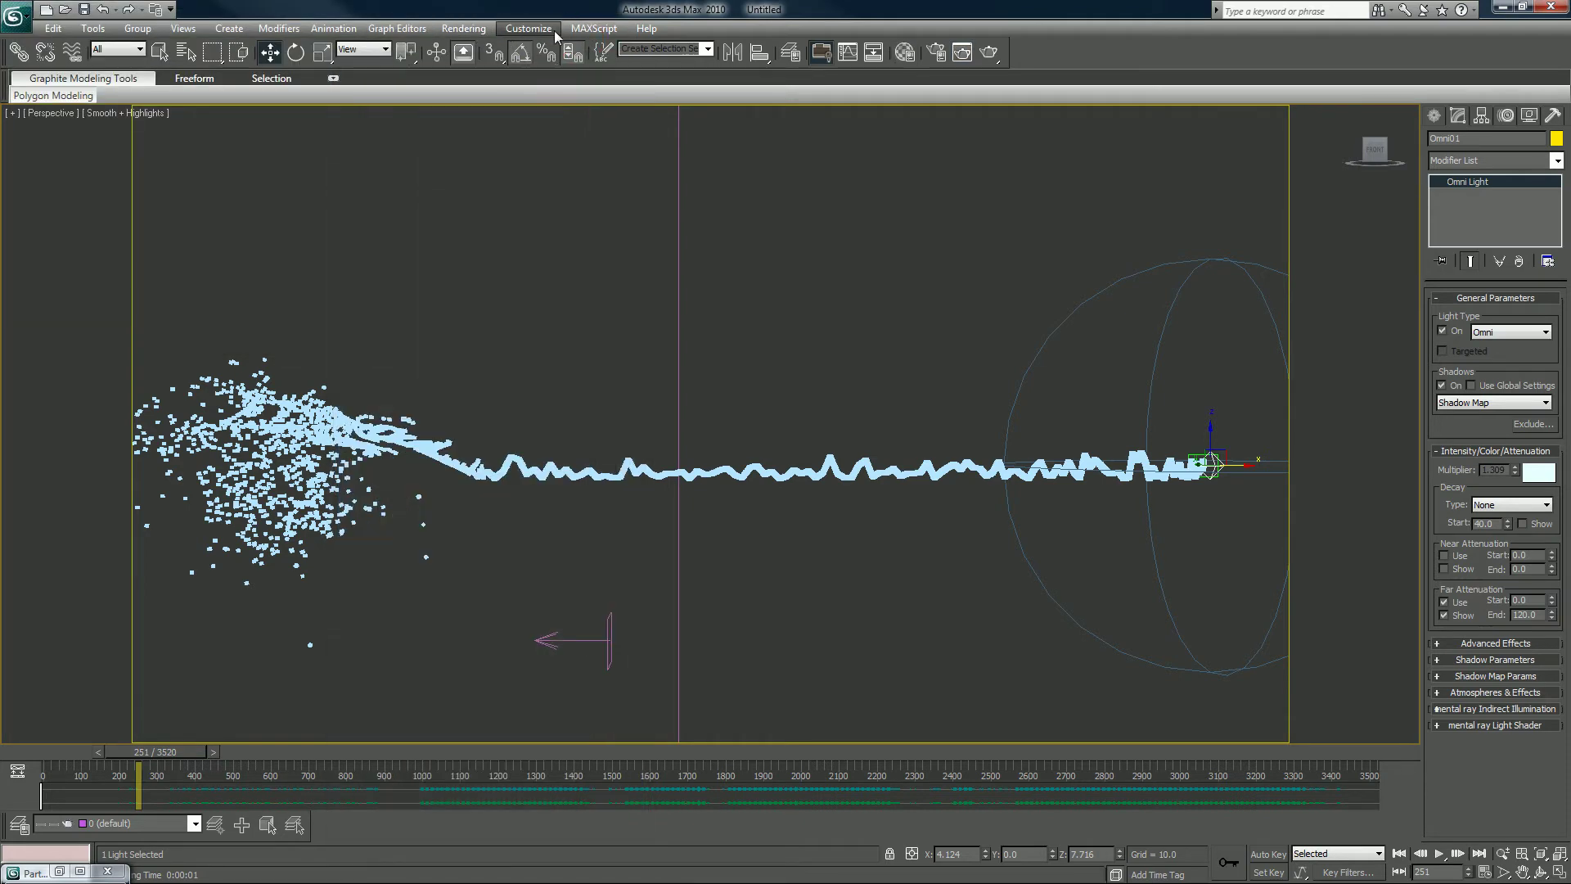
pyautogui.click(463, 28)
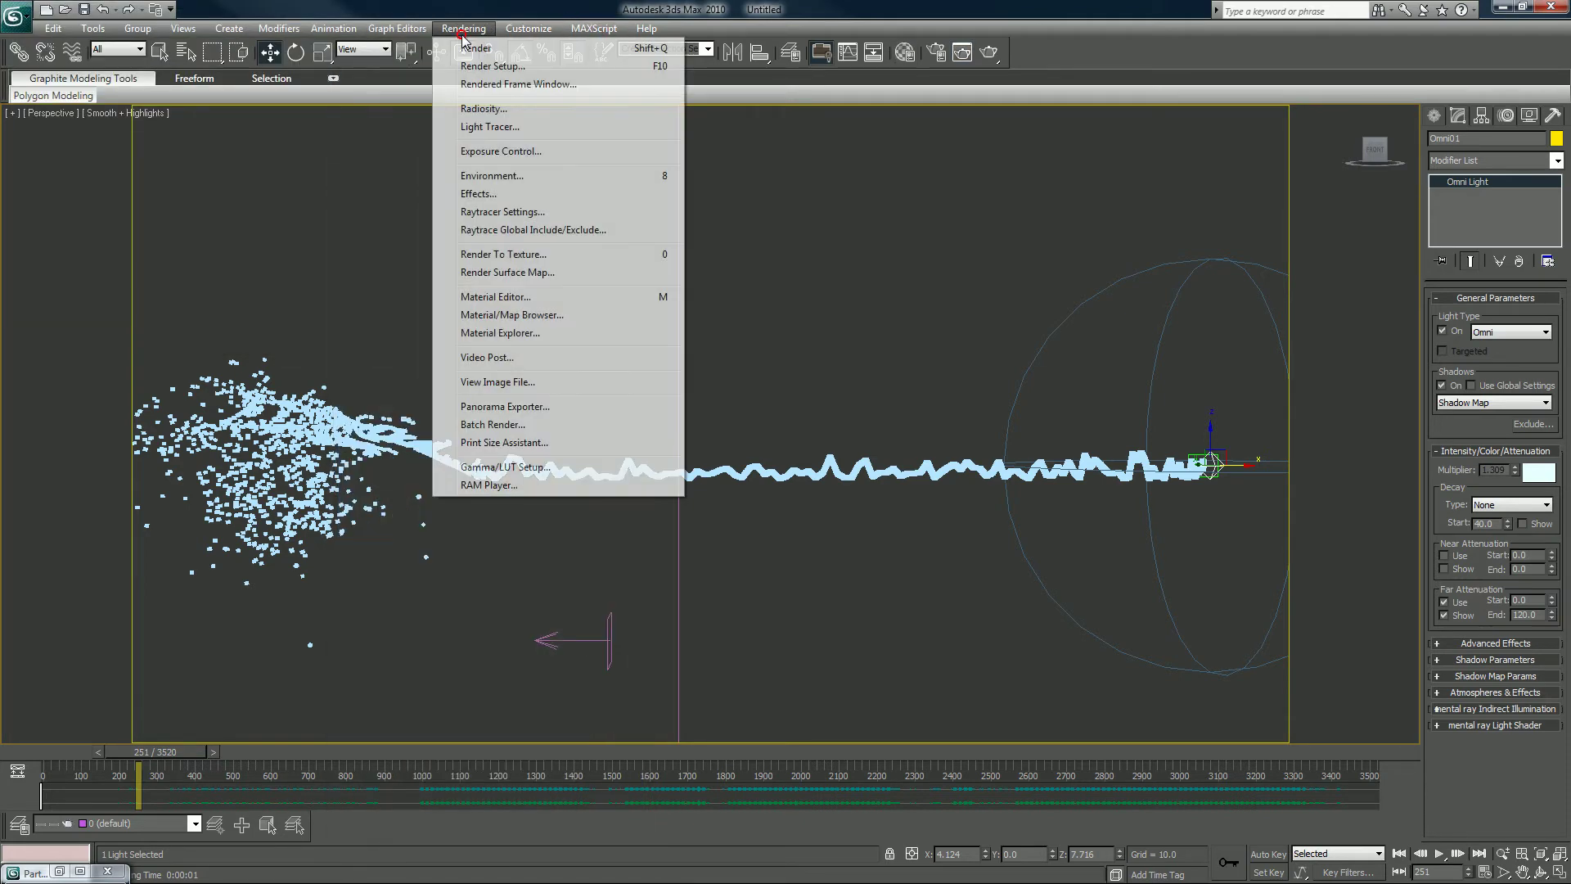
pyautogui.click(507, 178)
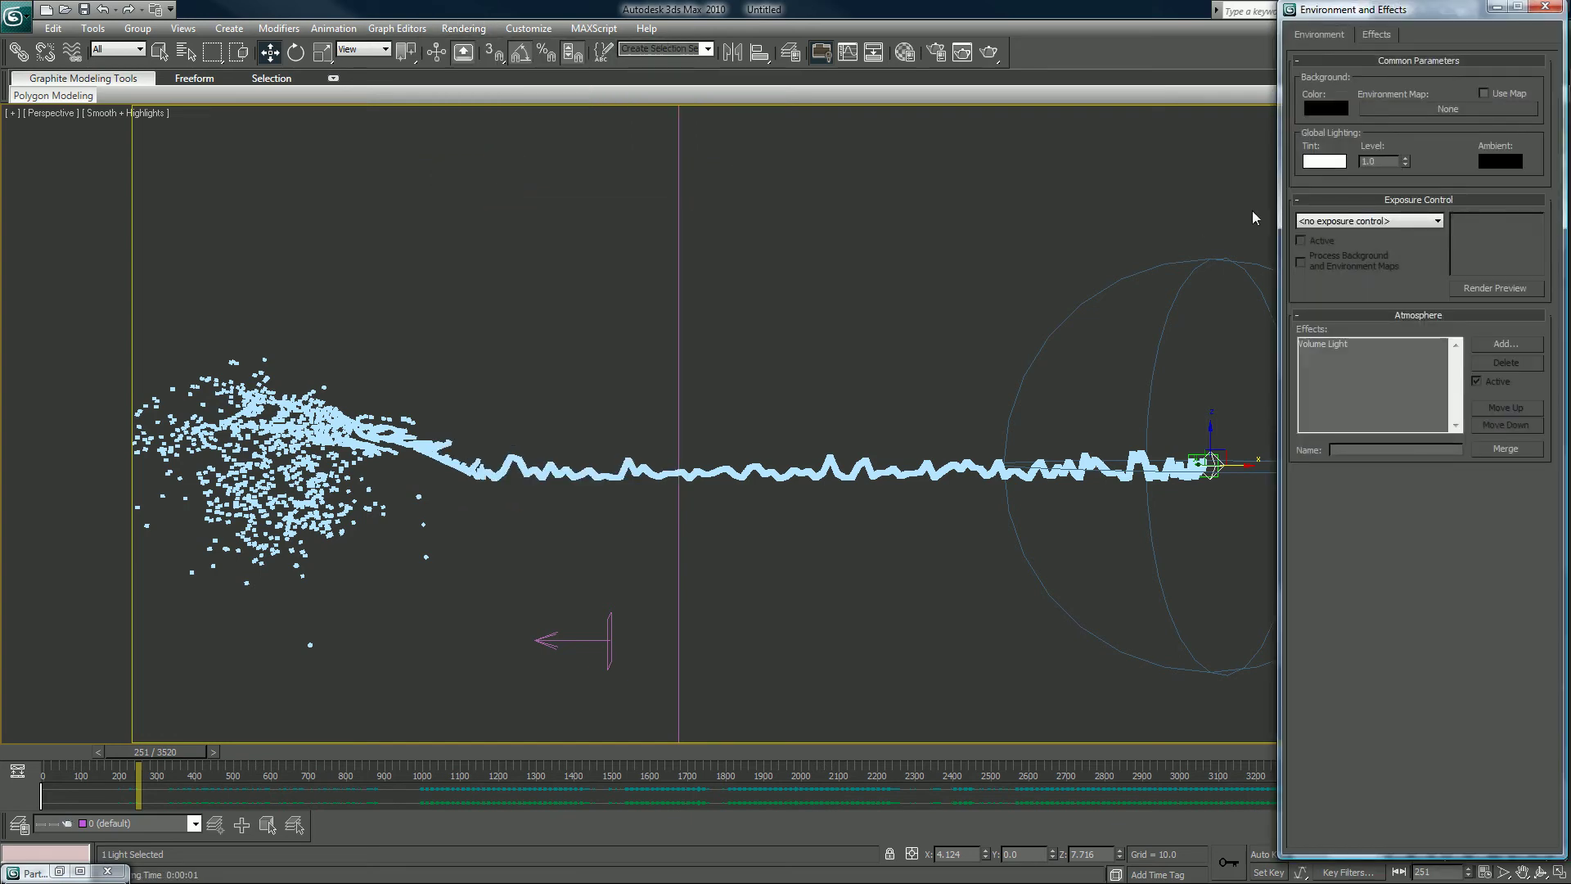
pyautogui.click(1379, 37)
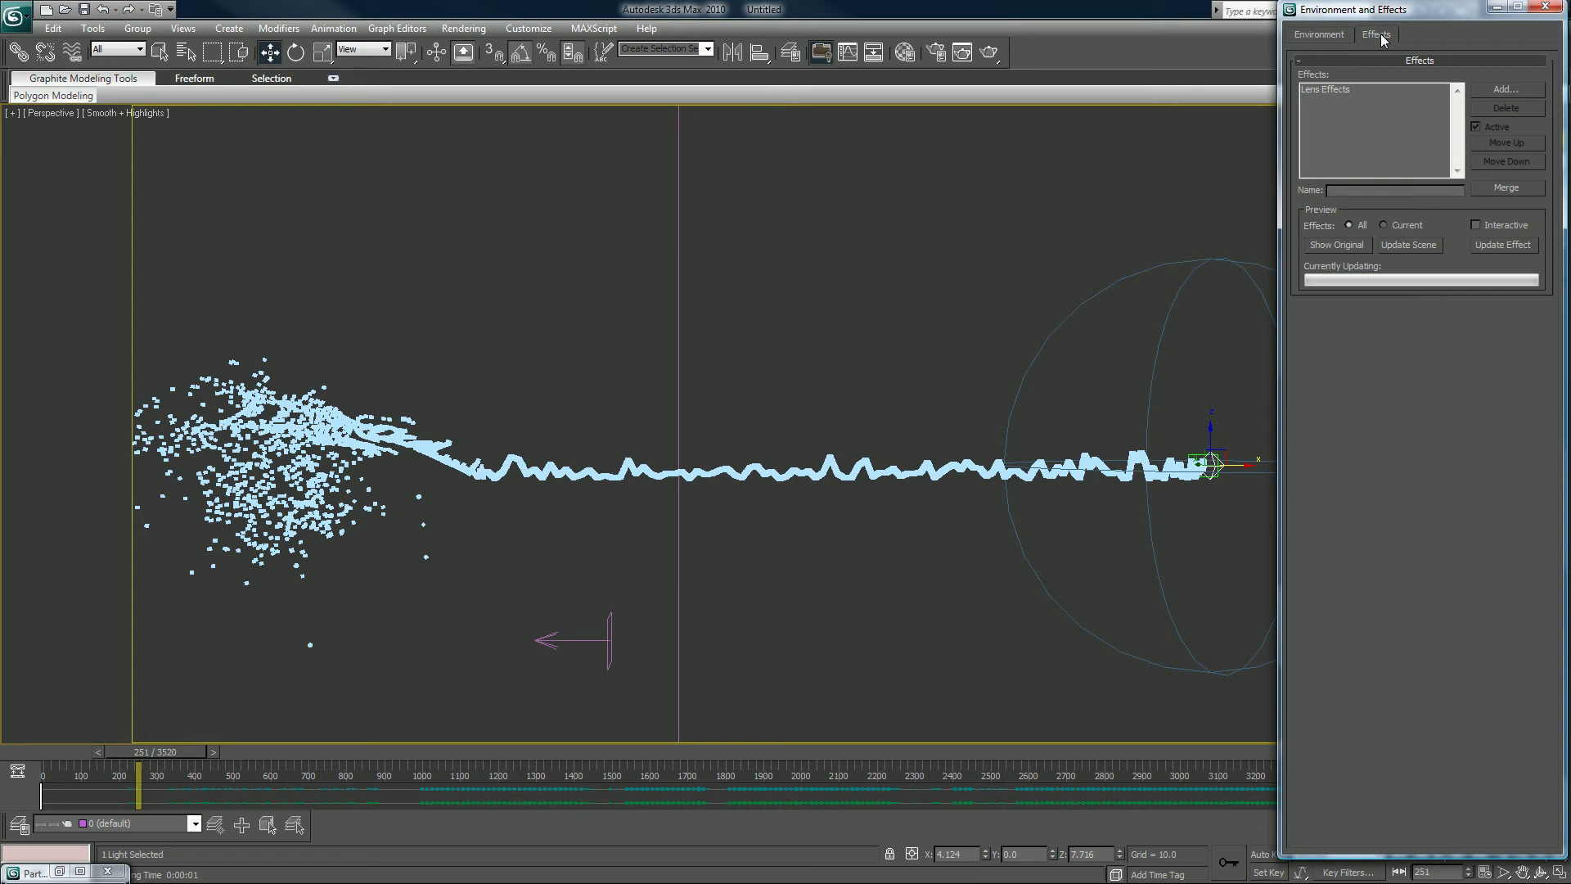
pyautogui.click(1491, 95)
pyautogui.click(1323, 64)
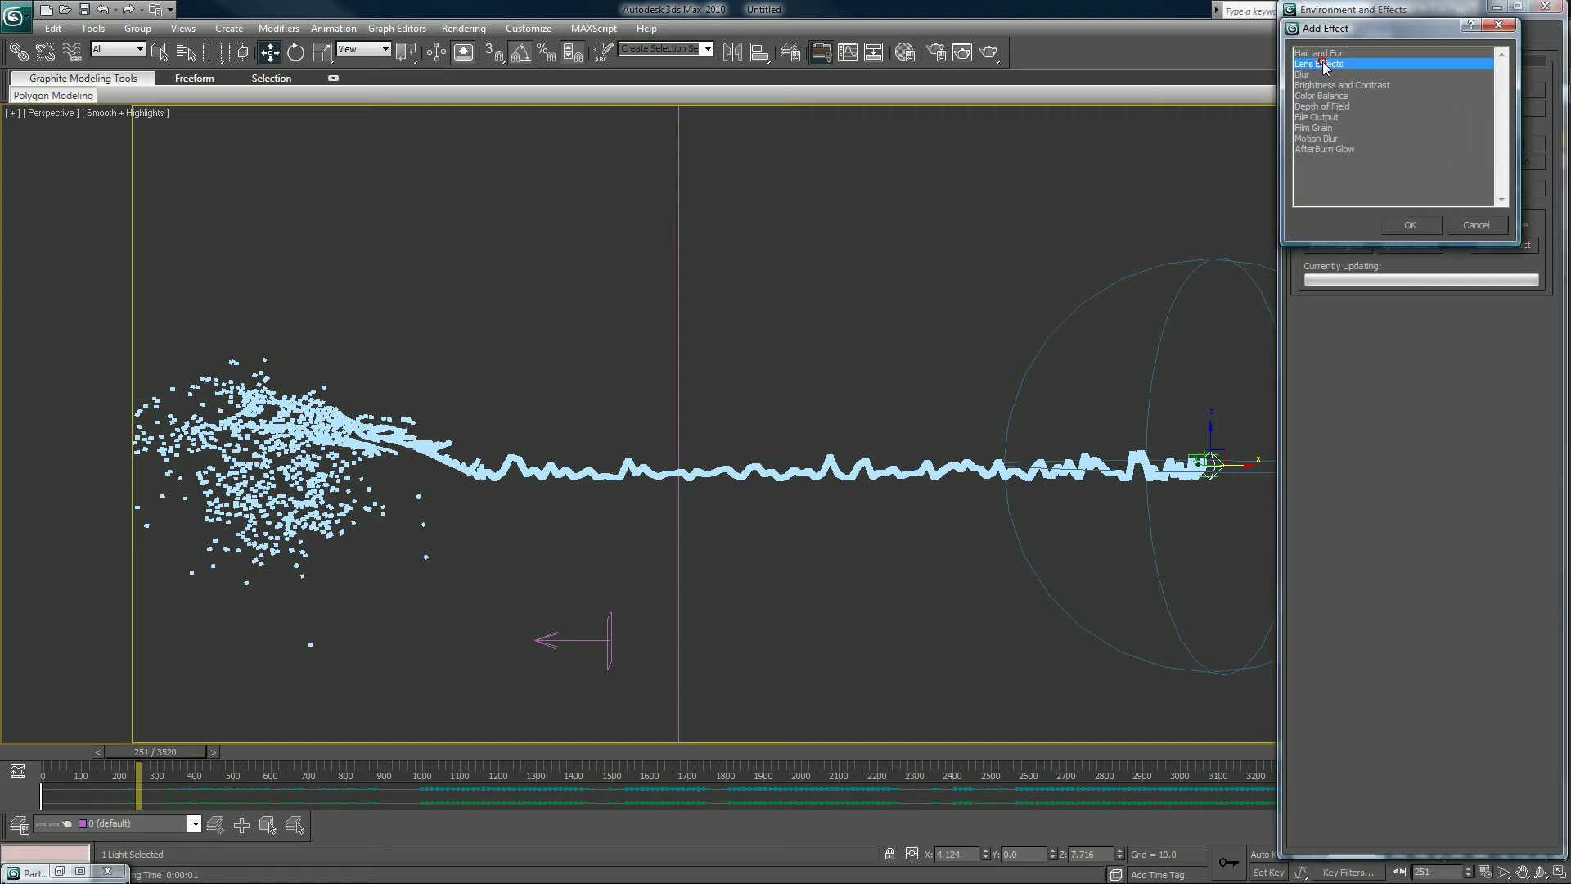
pyautogui.doubleClick(1323, 64)
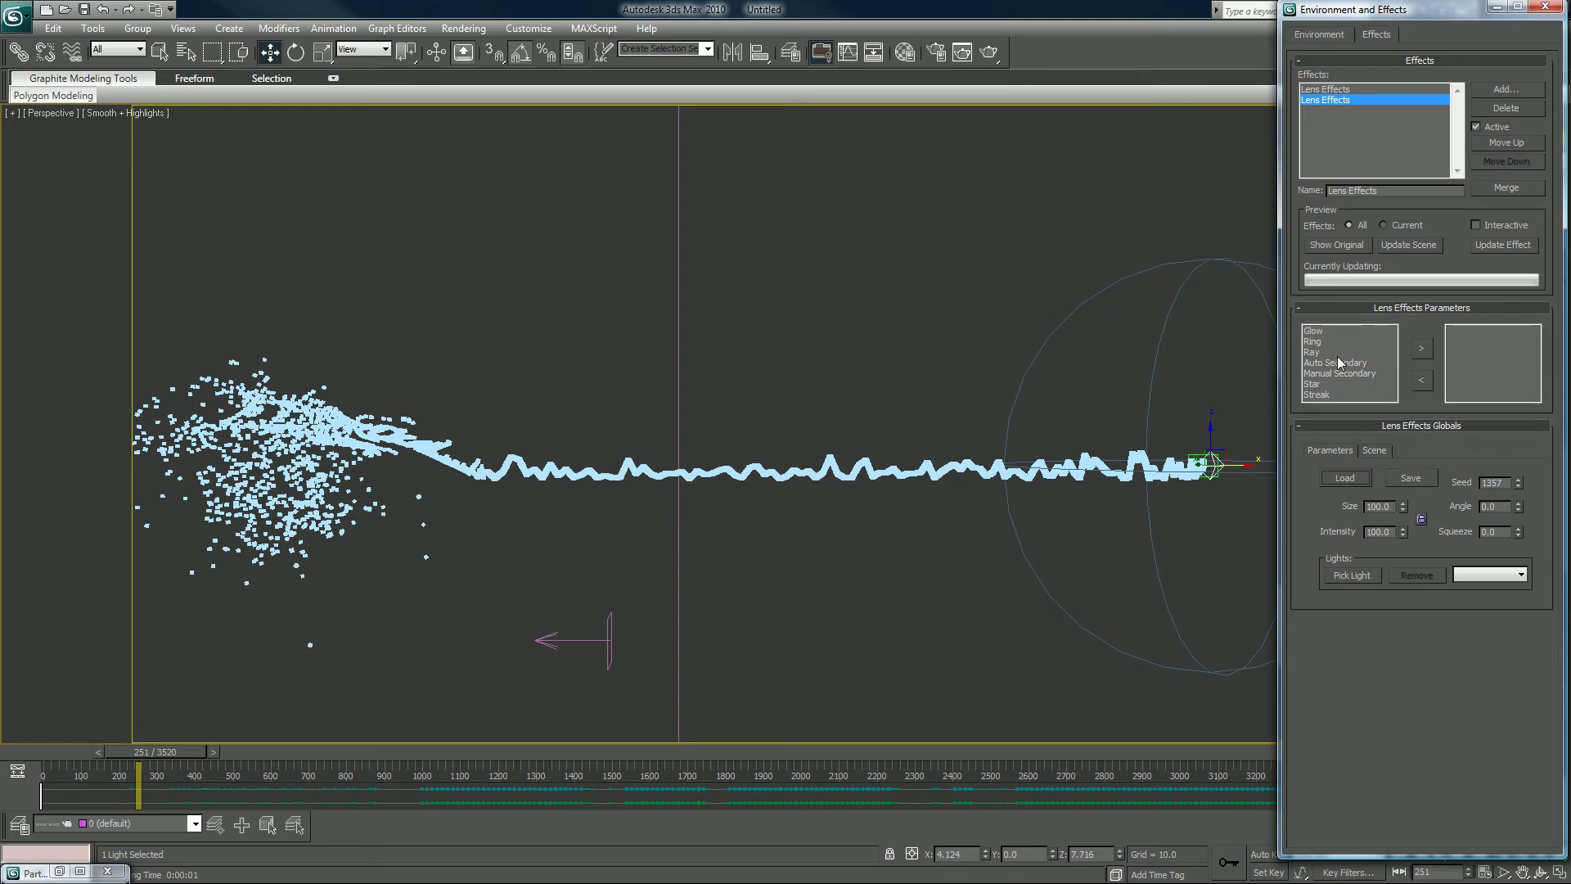
# Step: Add a Glow element to the new Lens Effects and set its Use Source Color to 100
pyautogui.doubleClick(1314, 331)
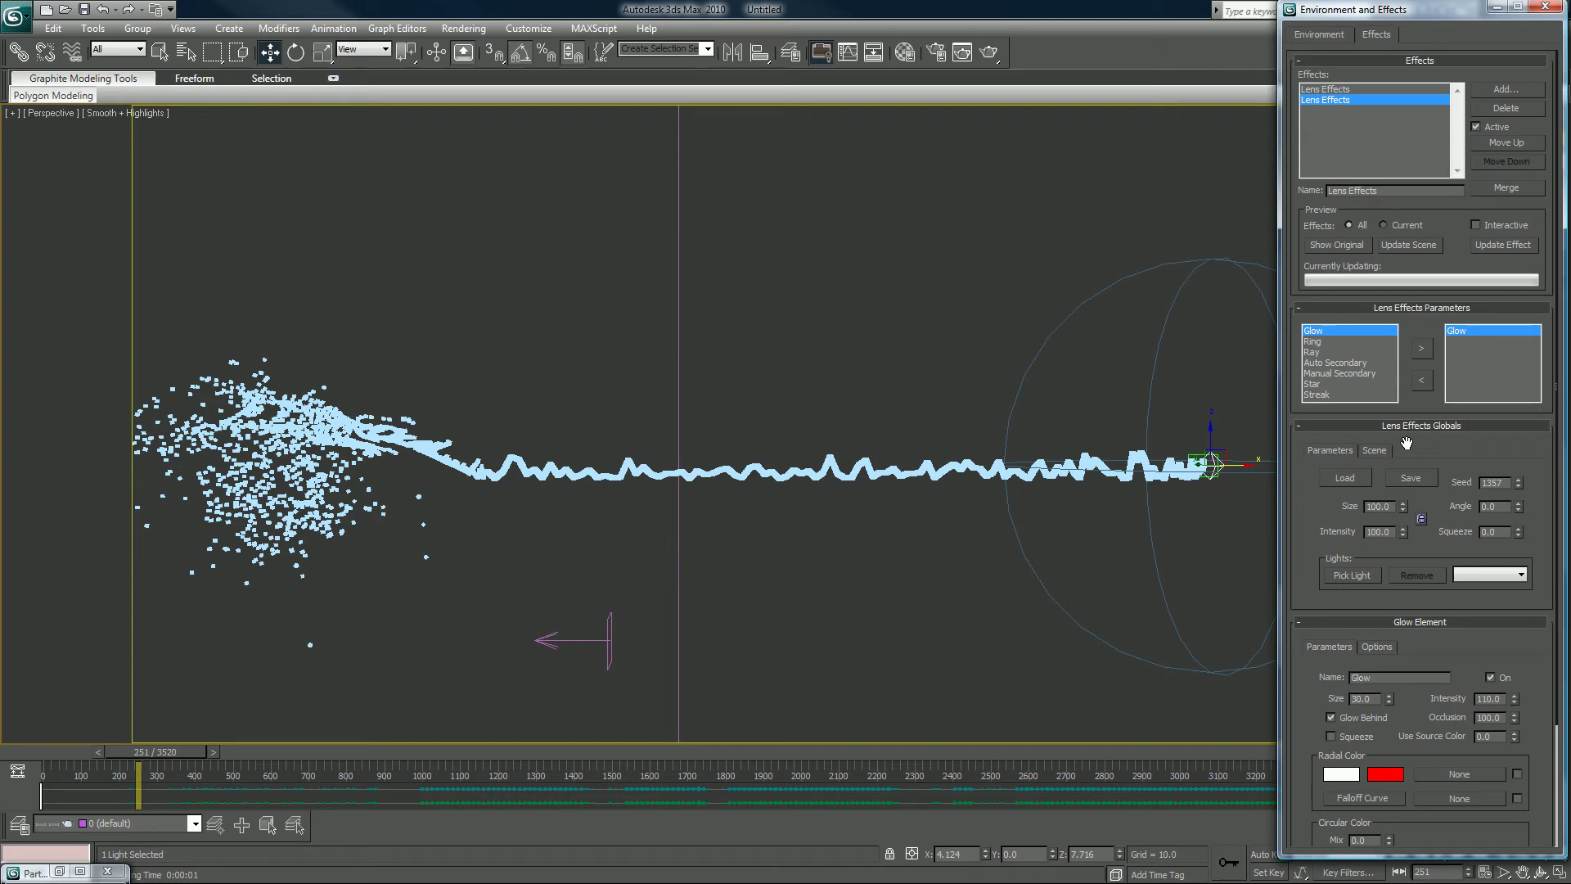
pyautogui.scroll(-5, 1385, 285)
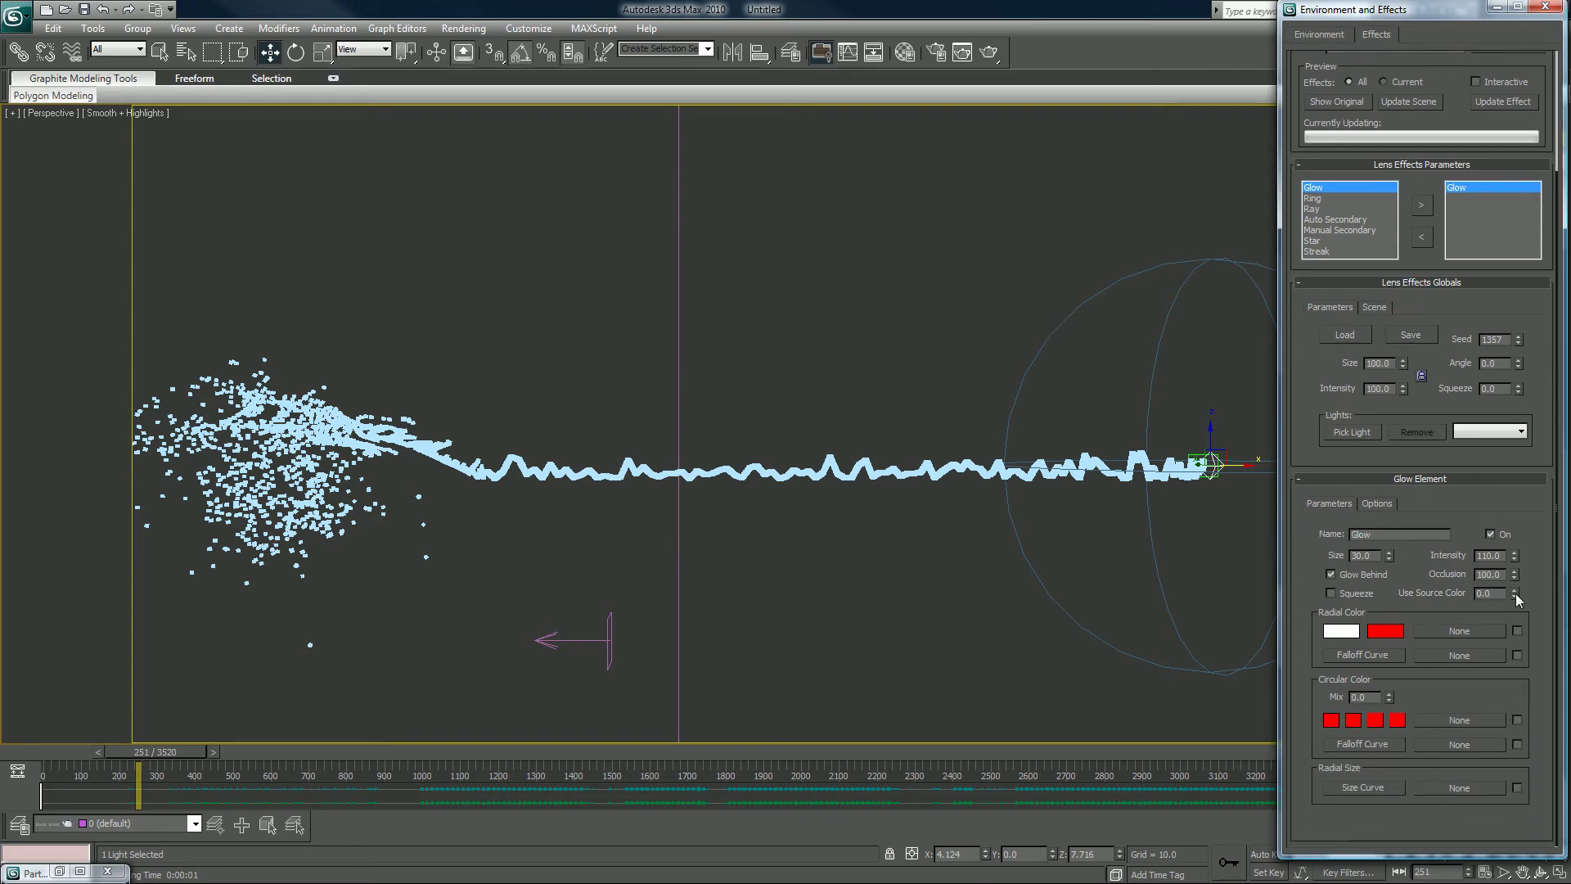
pyautogui.moveTo(1515, 594); pyautogui.dragTo(1514, 442)
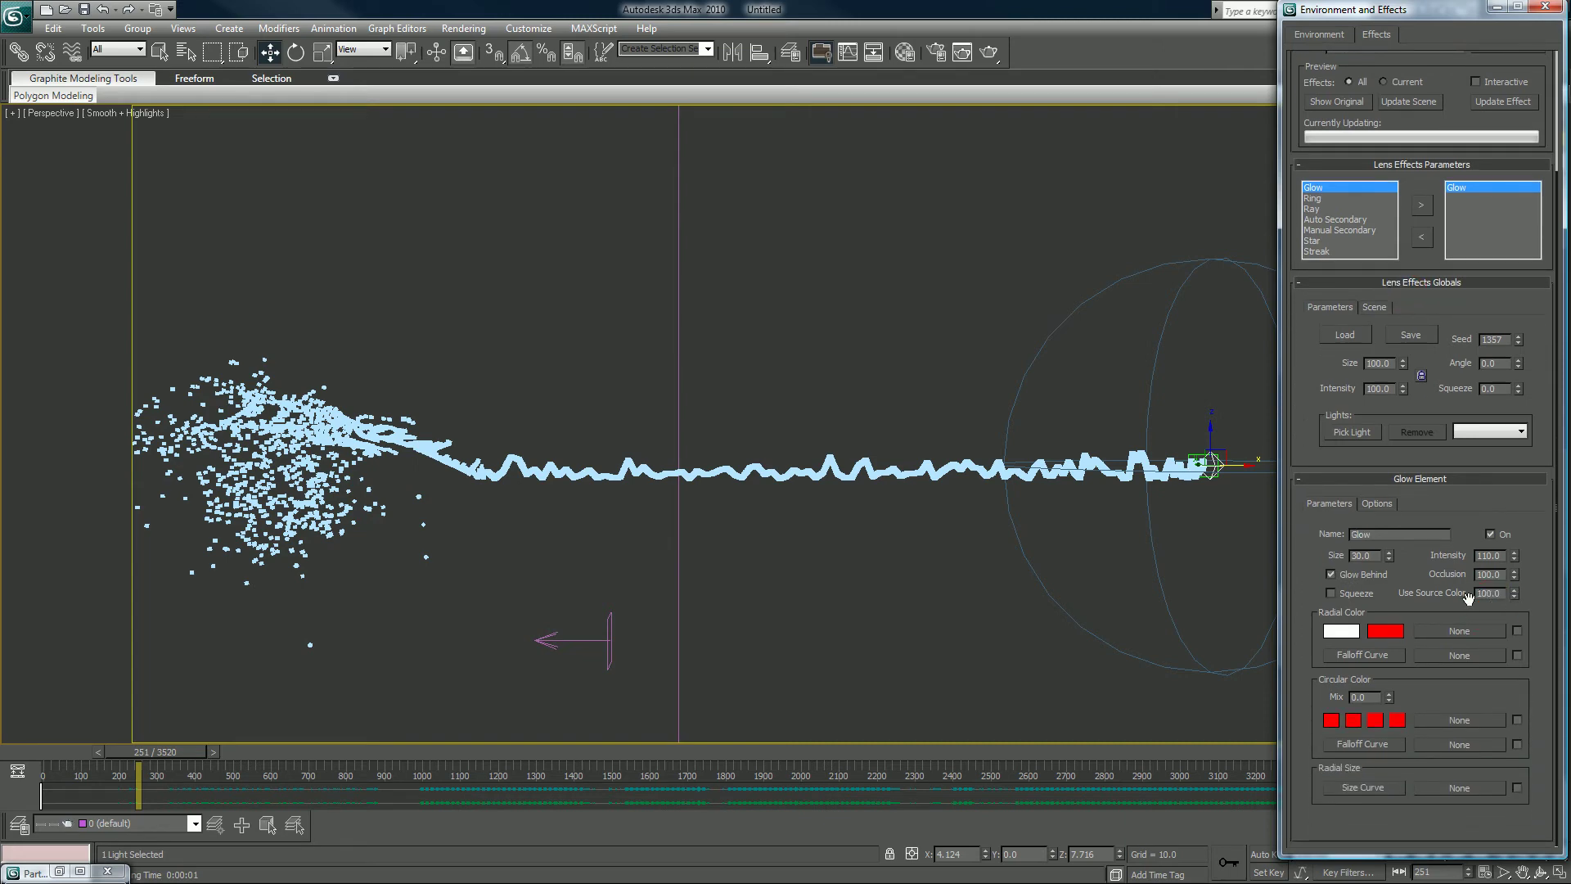
# Step: Restrict the new Glow element's image source to Material ID 1 and render frame 251
pyautogui.click(1383, 503)
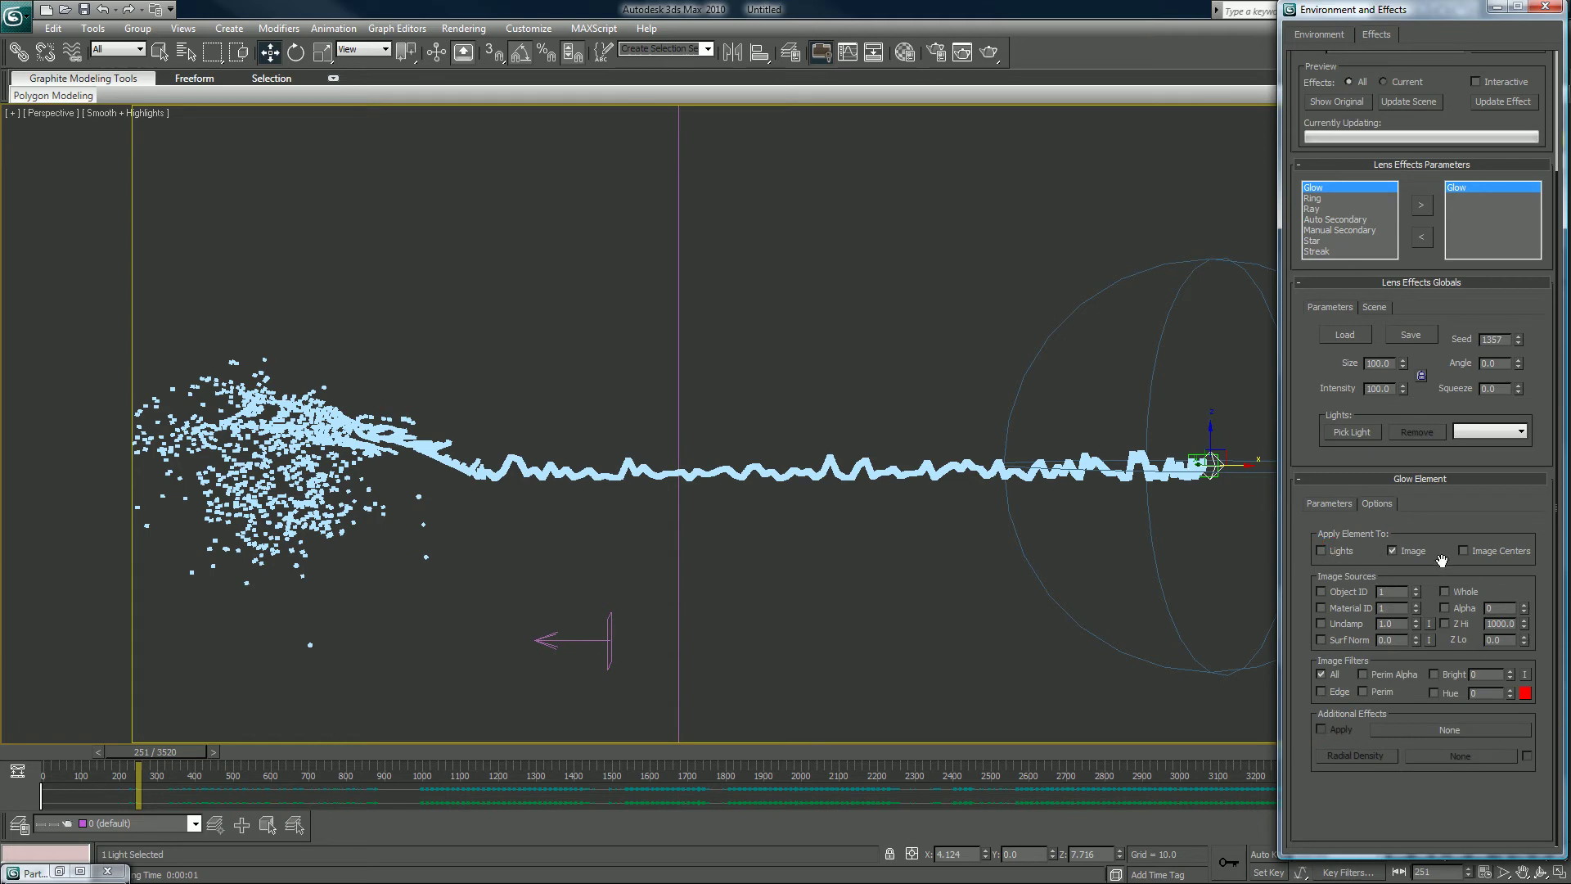
pyautogui.click(1321, 608)
pyautogui.click(992, 54)
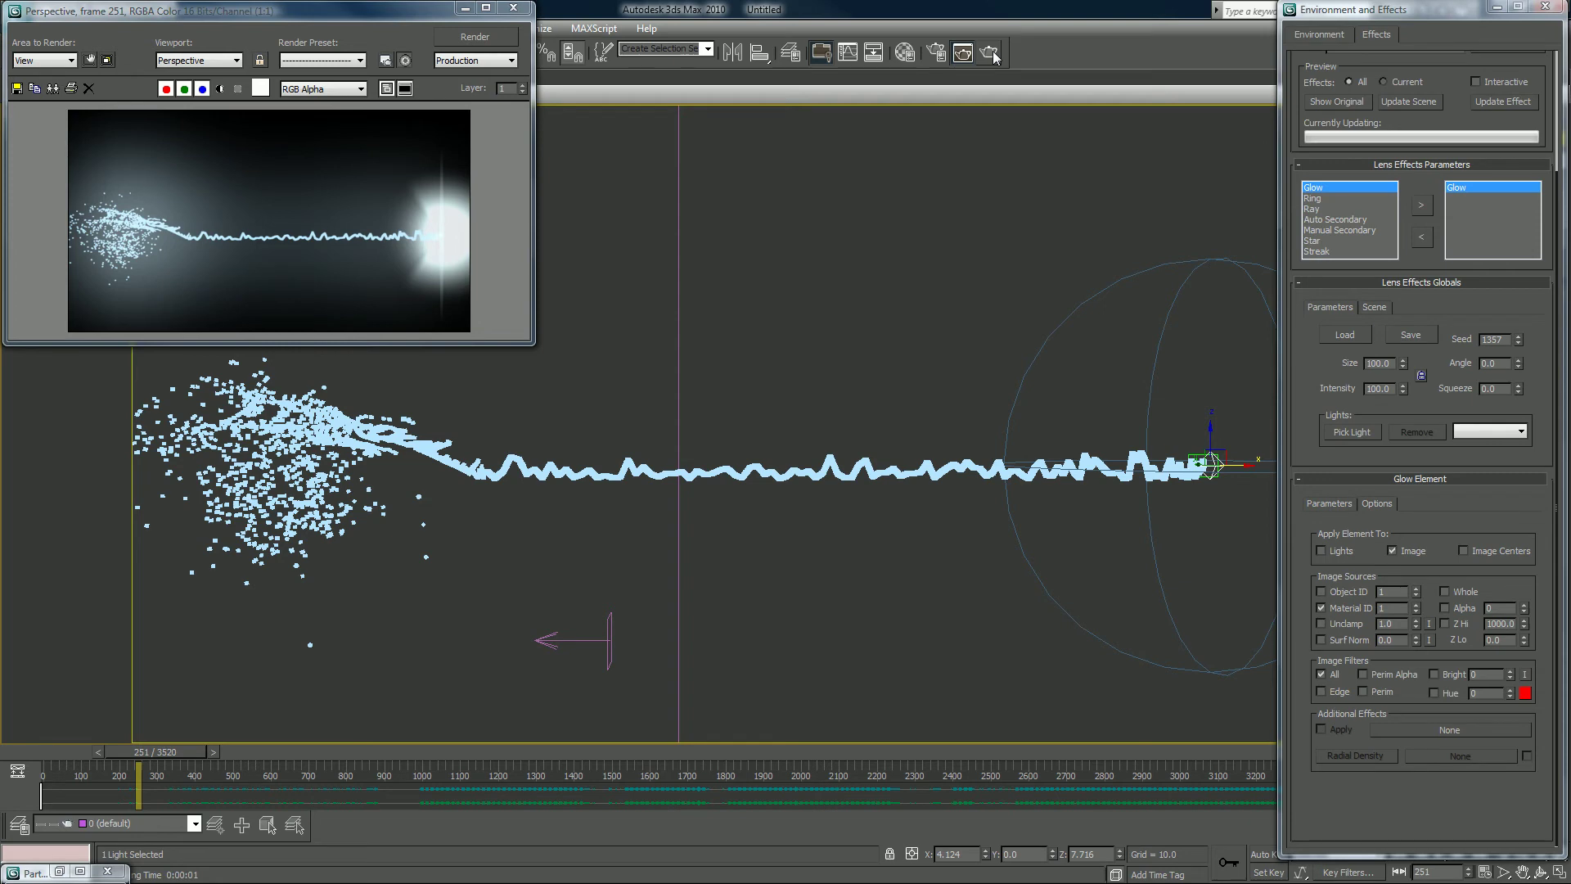
# Step: Set the Glow element's size to 15 and intensity to 70, and render the frame again
pyautogui.click(1329, 503)
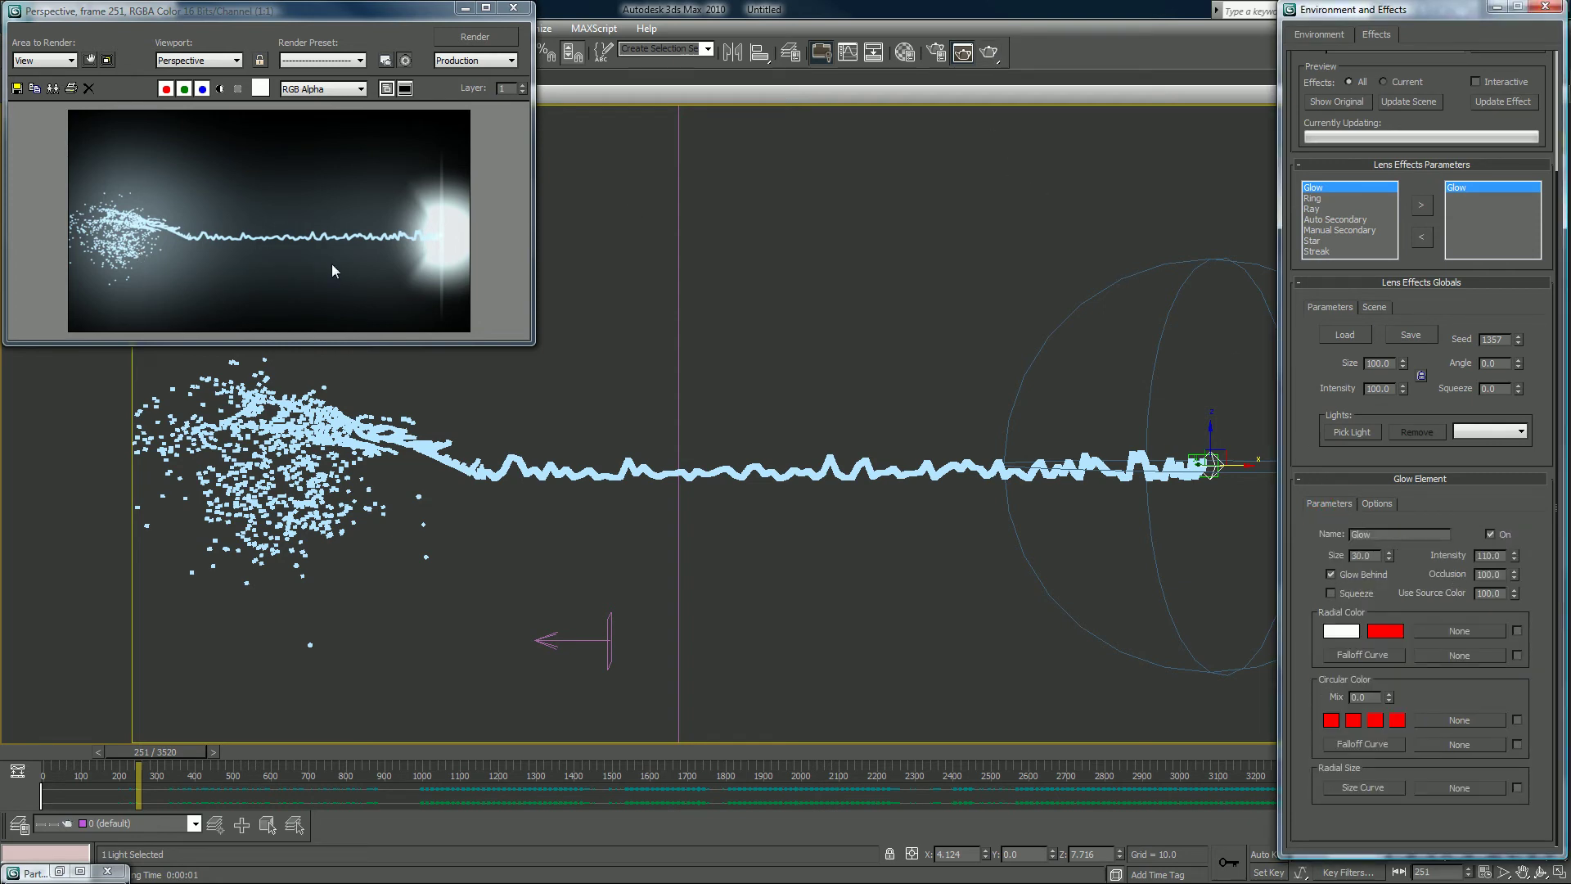
pyautogui.doubleClick(1376, 557)
pyautogui.write('15')
pyautogui.press('Tab')
pyautogui.write('70')
pyautogui.click(1422, 509)
pyautogui.click(990, 52)
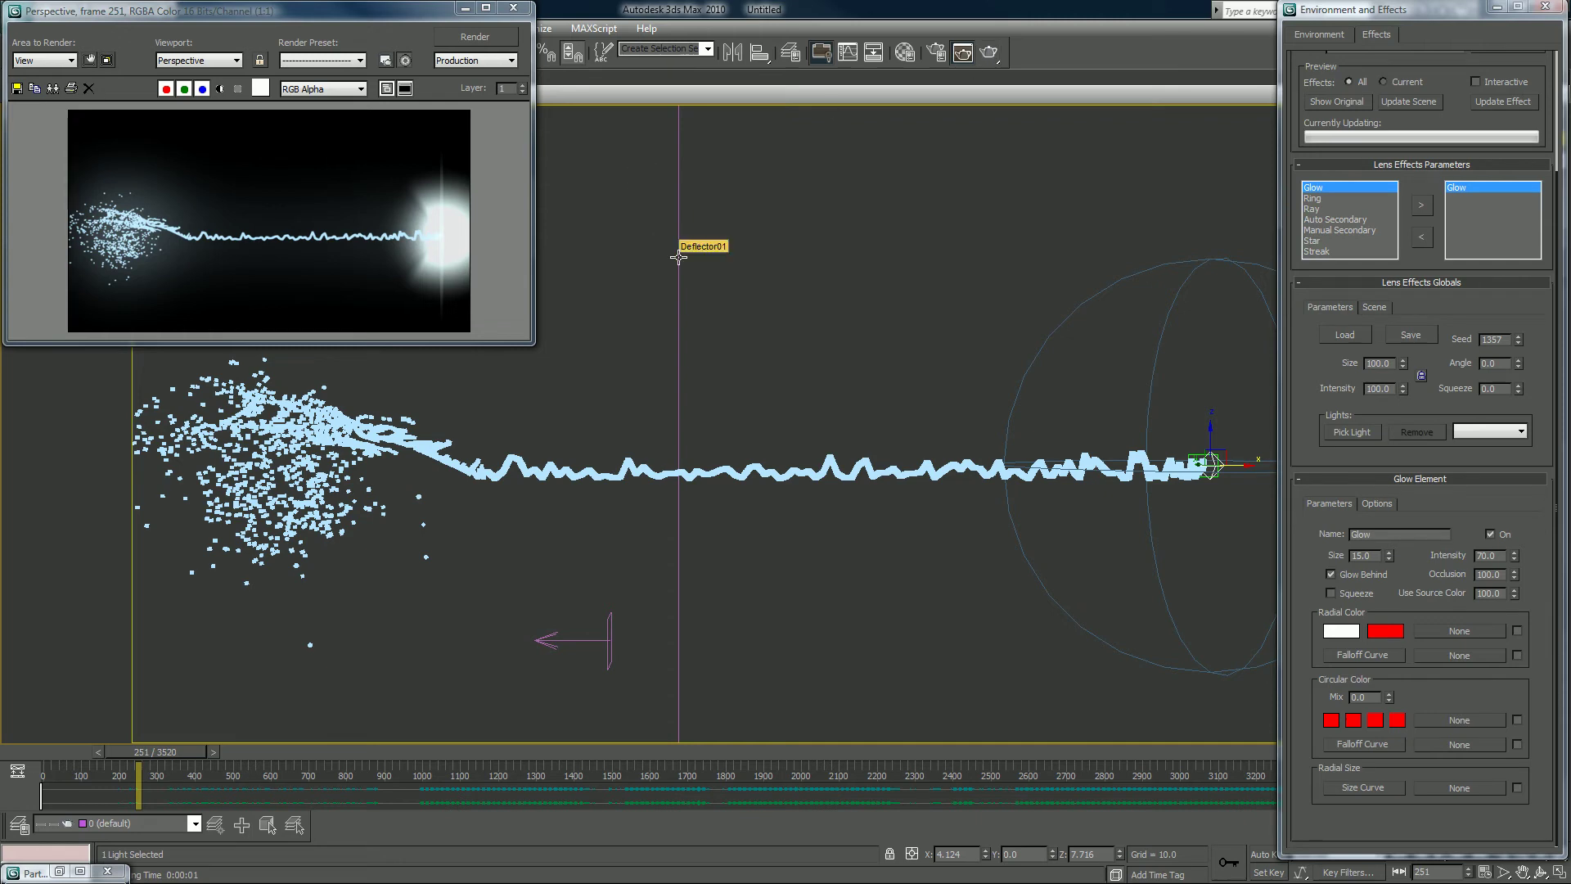
# Step: Set the render output size to 1280x720, render frame 251 at that resolution, and close the rendered frame
pyautogui.click(938, 53)
pyautogui.click(1285, 411)
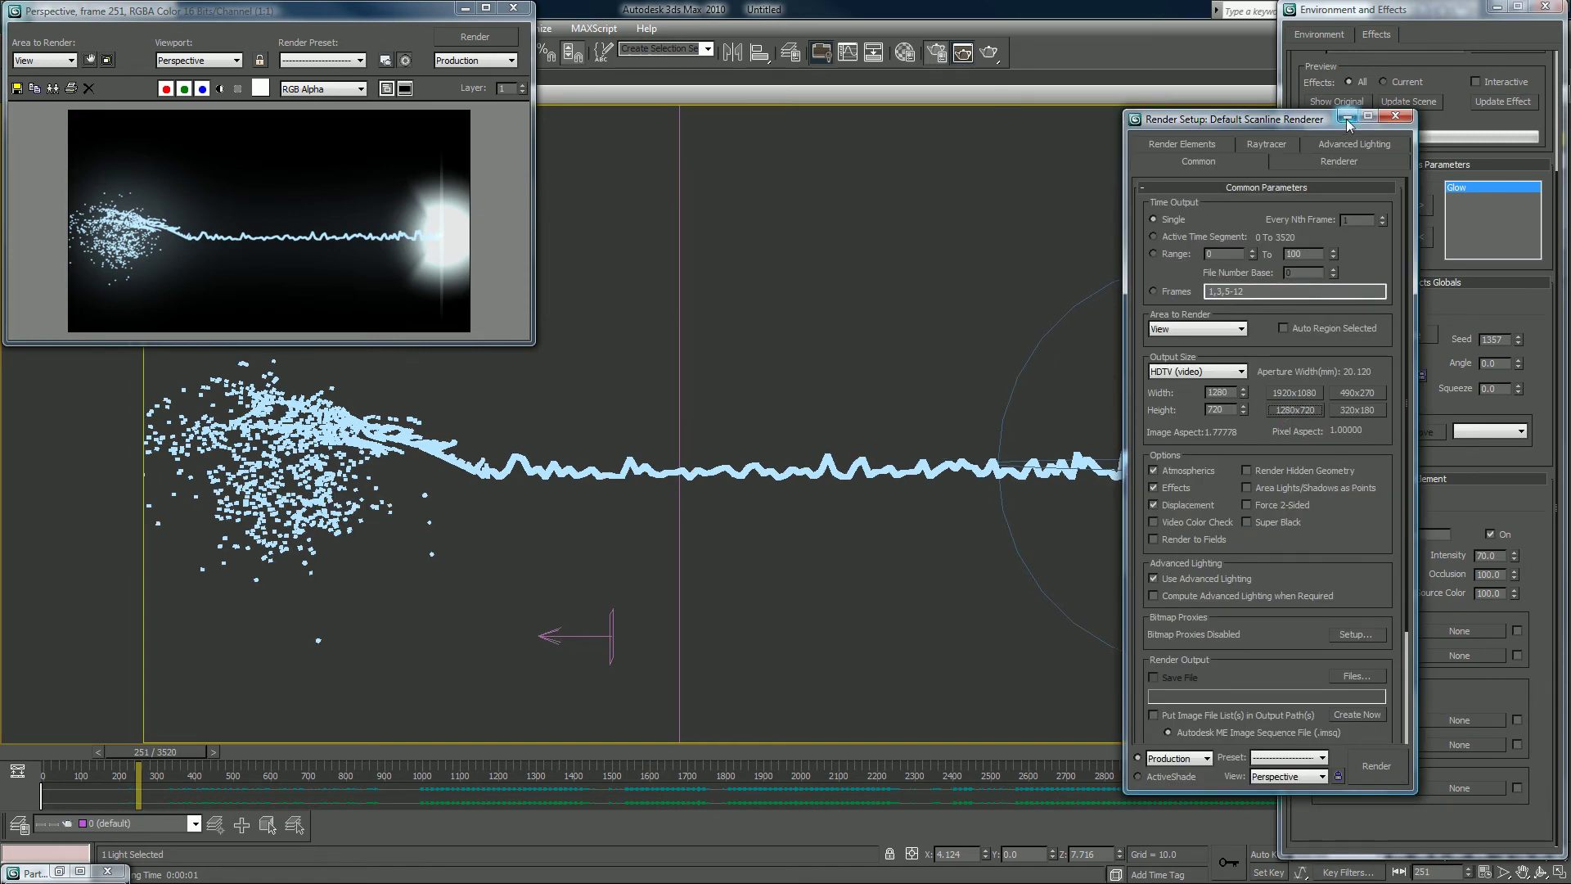
pyautogui.click(1395, 115)
pyautogui.click(990, 54)
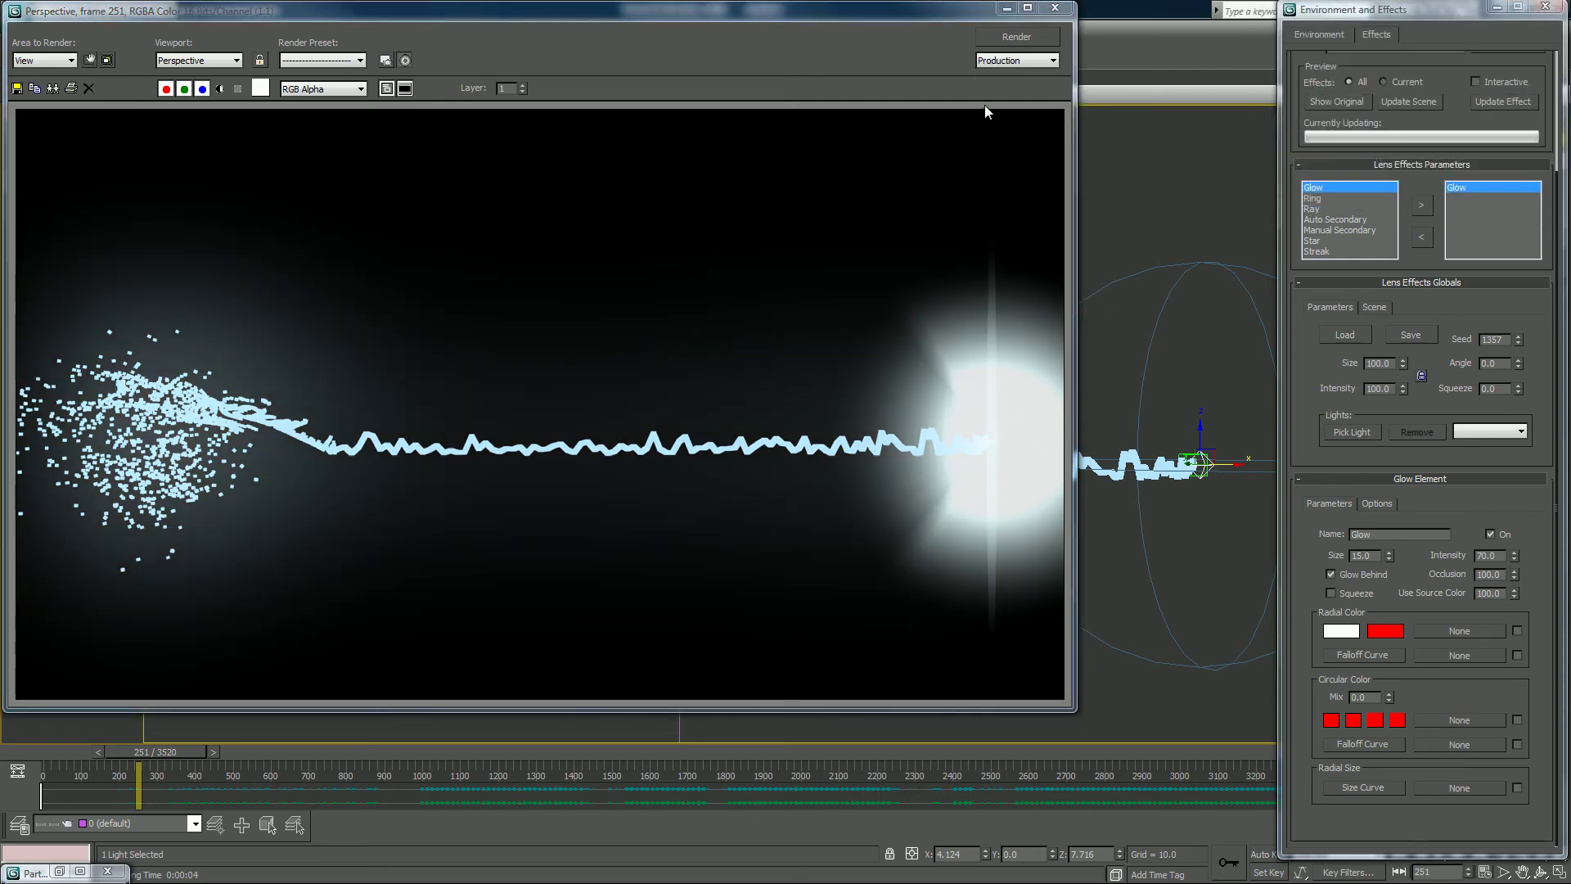
pyautogui.click(1056, 10)
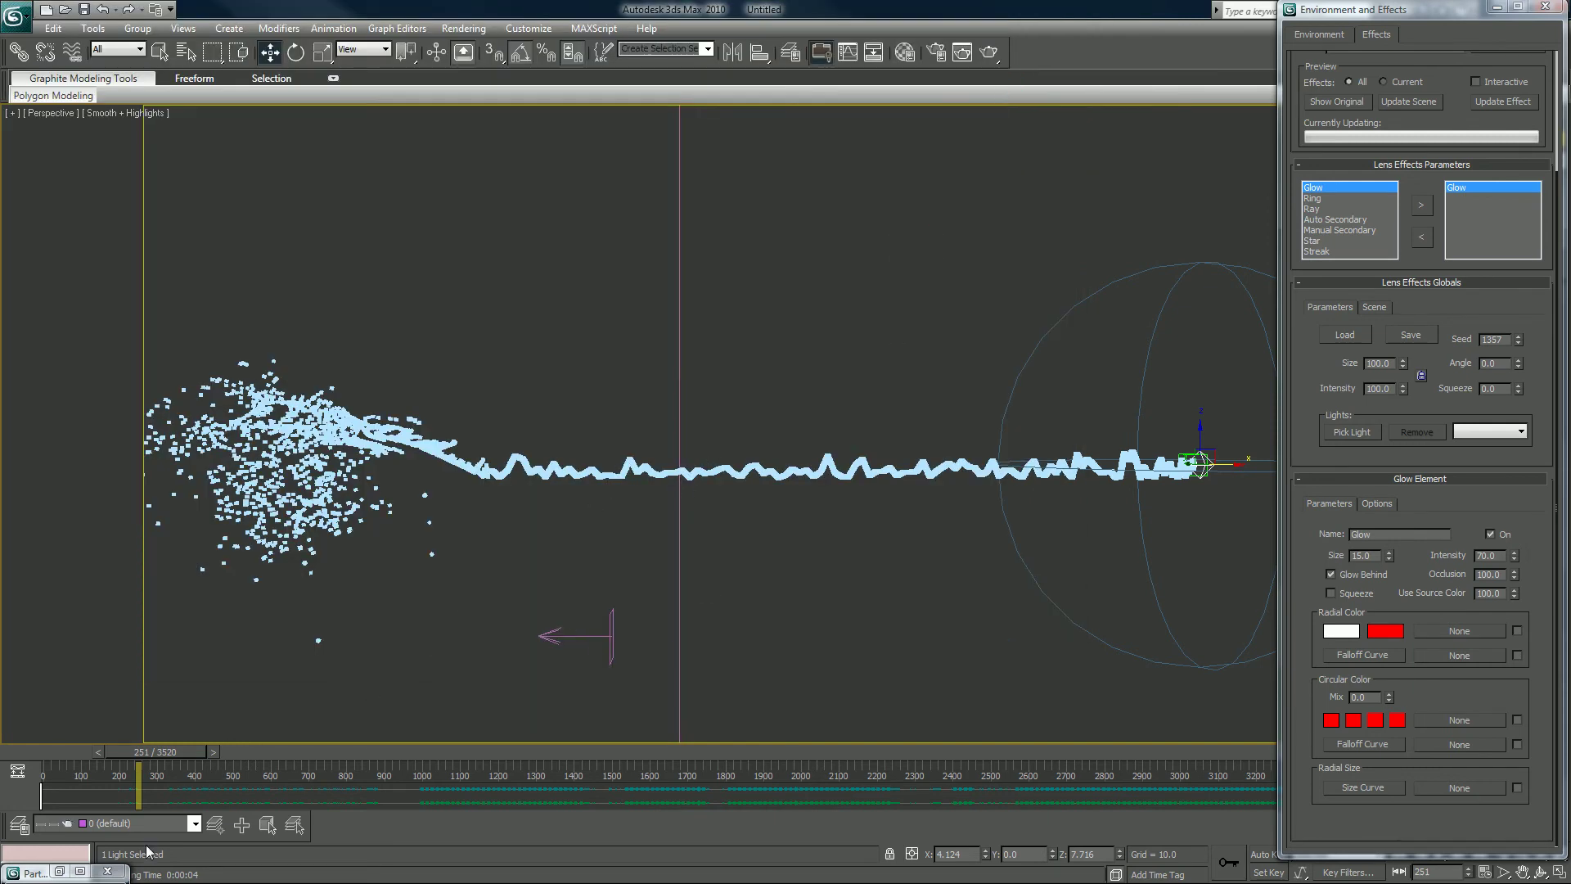
# Step: Restore Particle View, set the Shape 01 cube size in Event 01 to 1.5, and check it with a test render
pyautogui.click(57, 872)
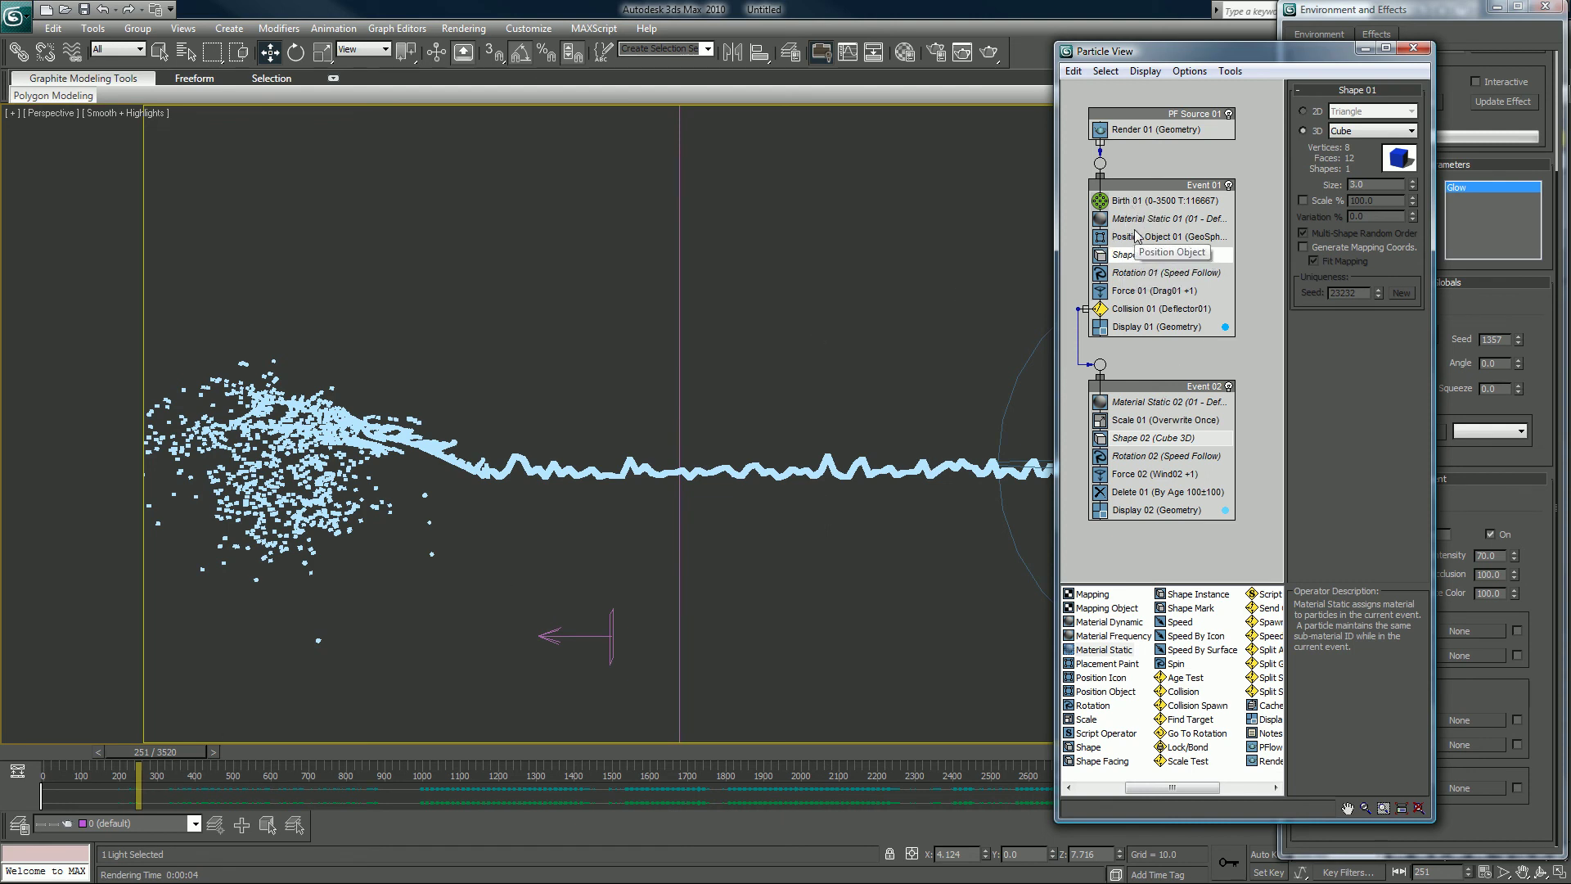
pyautogui.click(1246, 185)
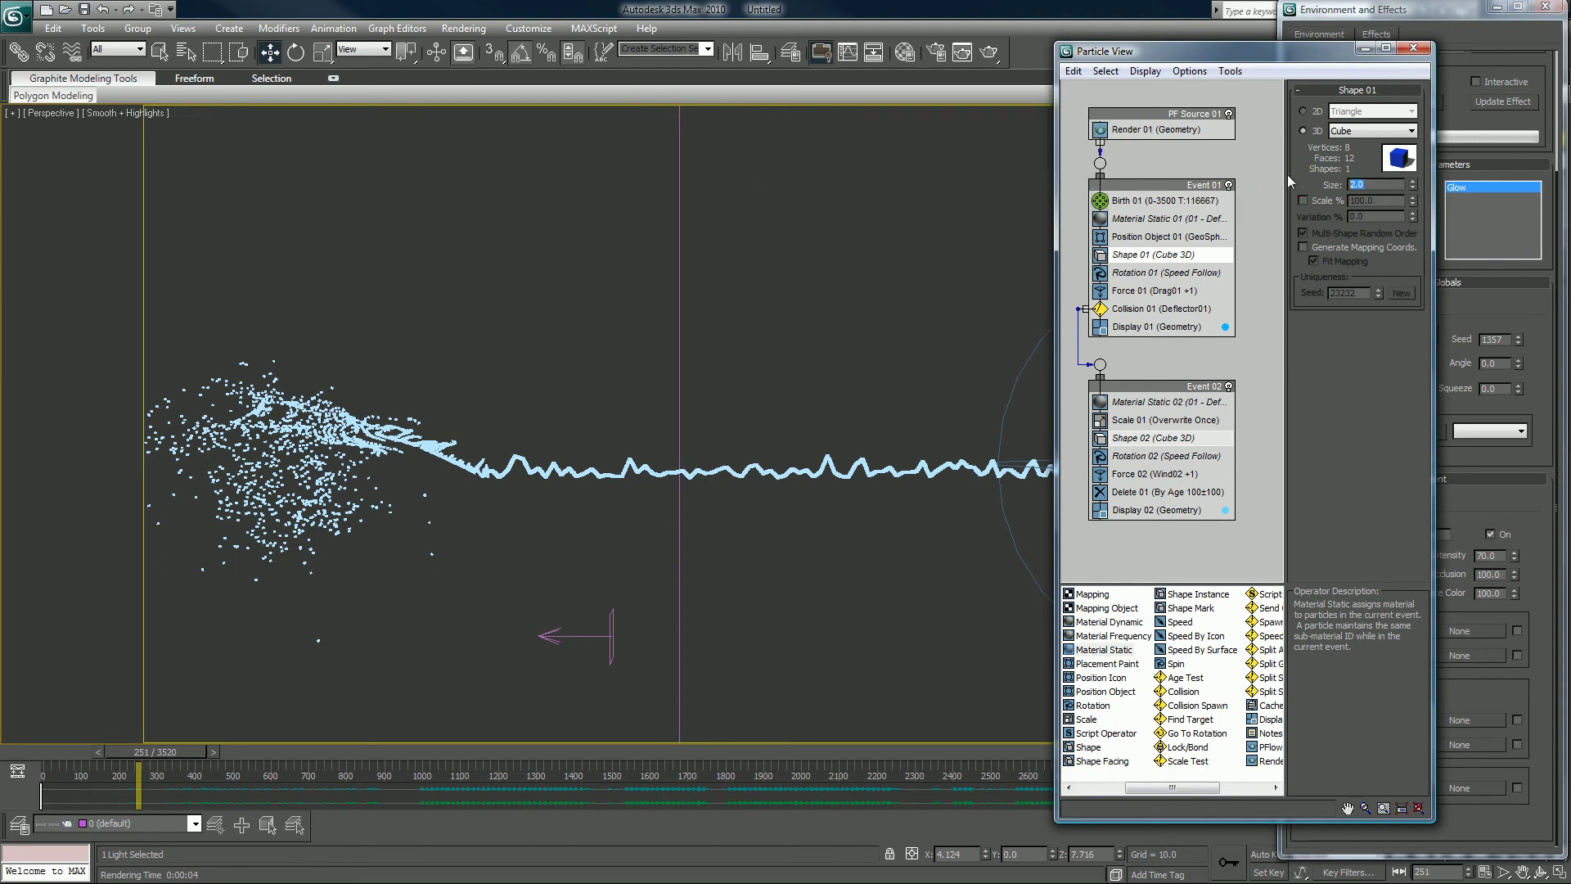
pyautogui.write('1.5')
pyautogui.press('Return')
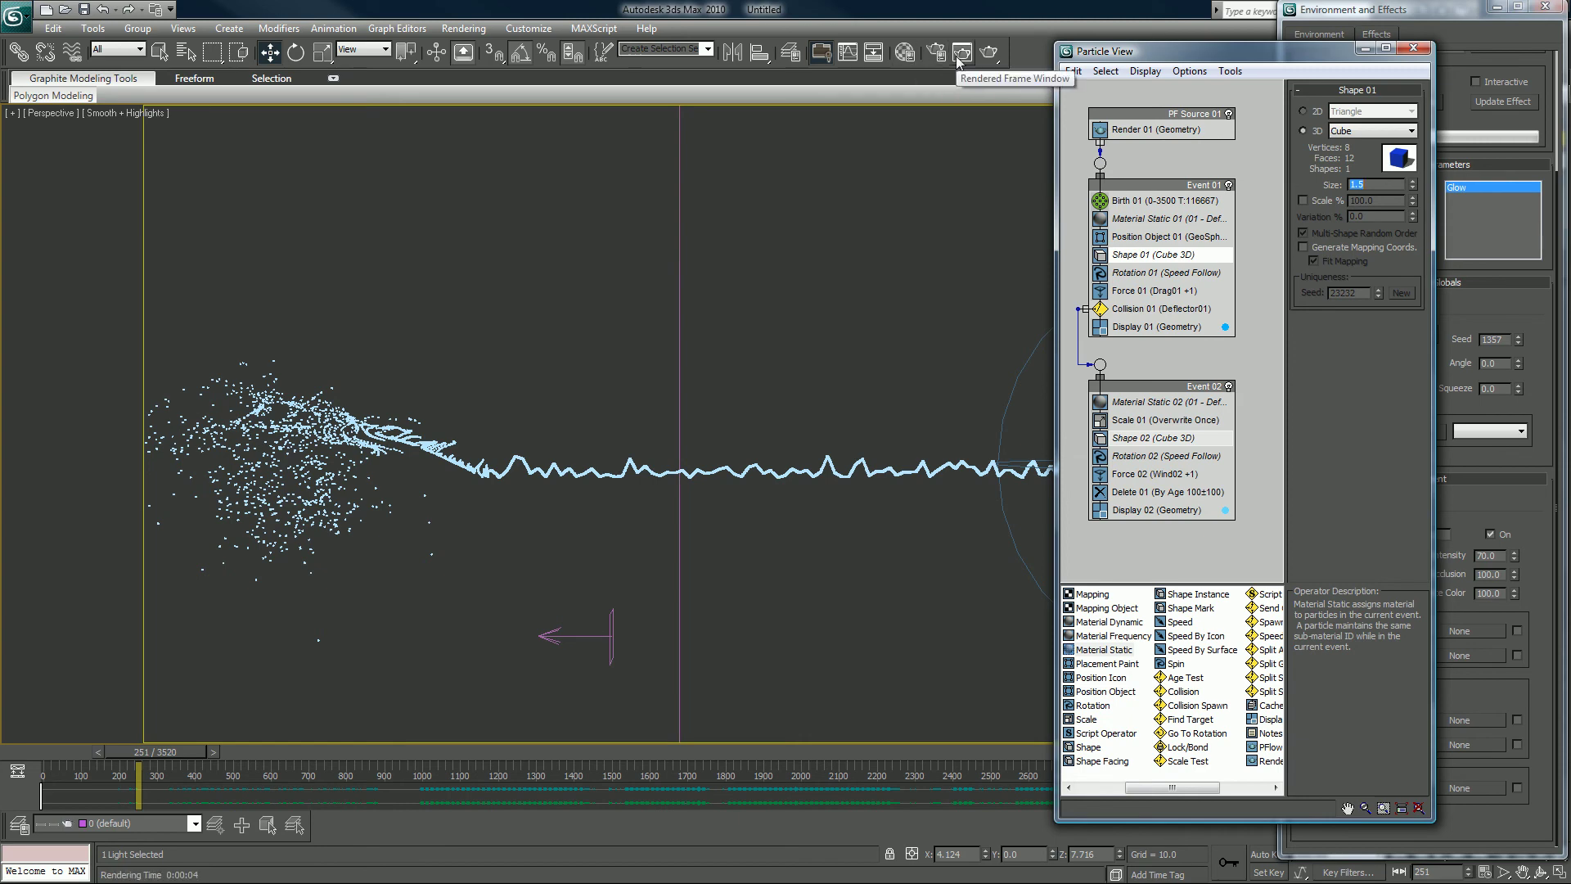
pyautogui.click(990, 56)
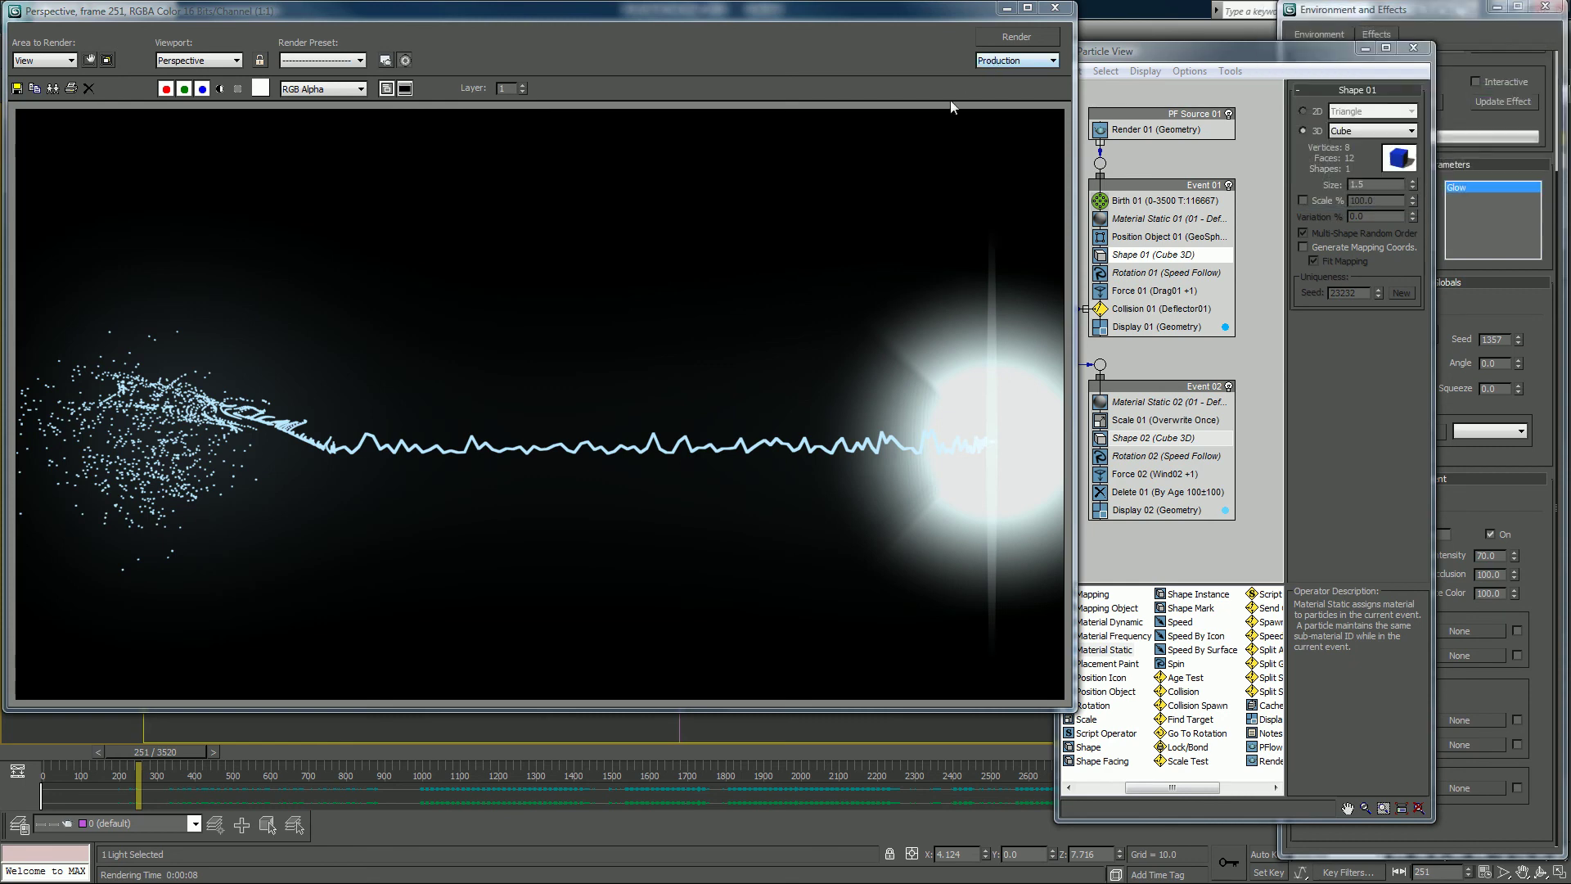
pyautogui.click(1056, 8)
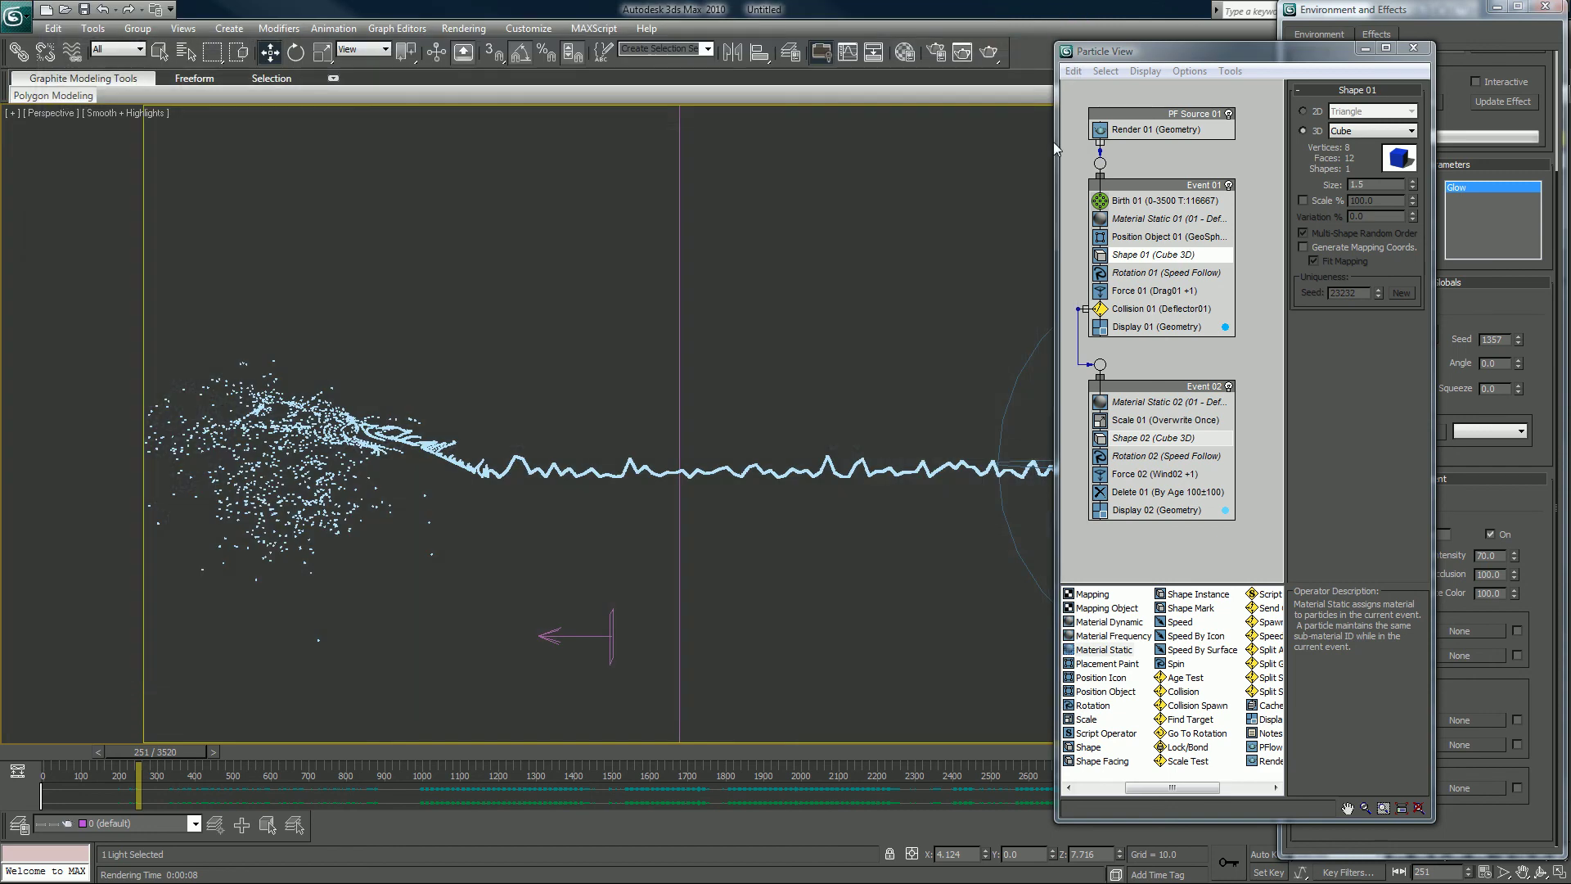
# Step: Move Particle View clear of the effects settings, and set the Glow element's intensity to 55 and size to 10
pyautogui.moveTo(1156, 59); pyautogui.dragTo(109, 64)
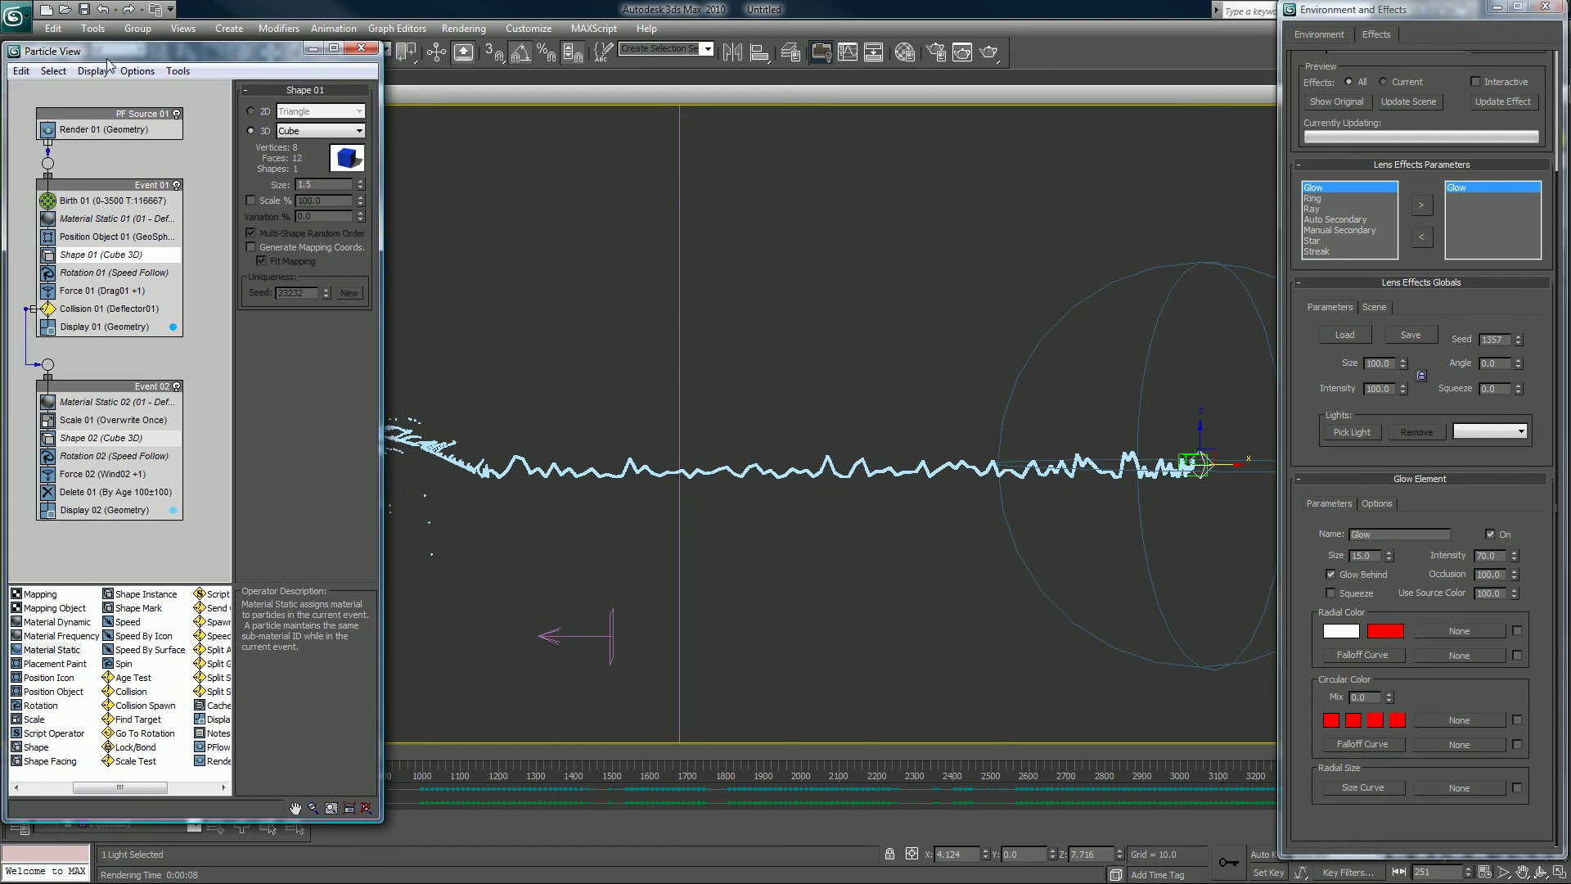
pyautogui.click(913, 3)
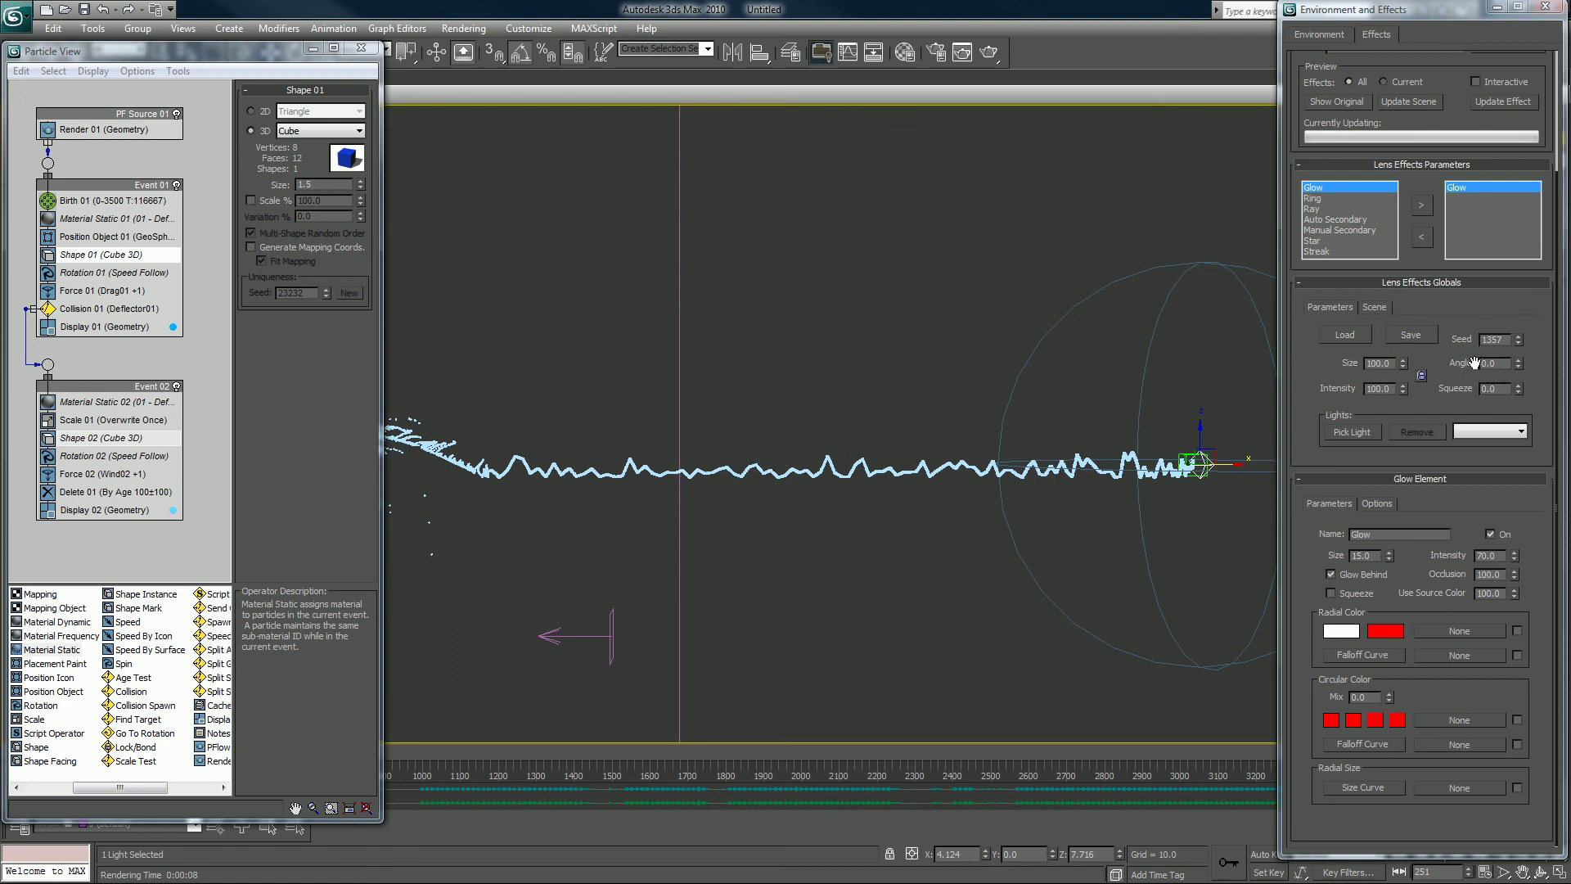
pyautogui.doubleClick(1496, 556)
pyautogui.write('55')
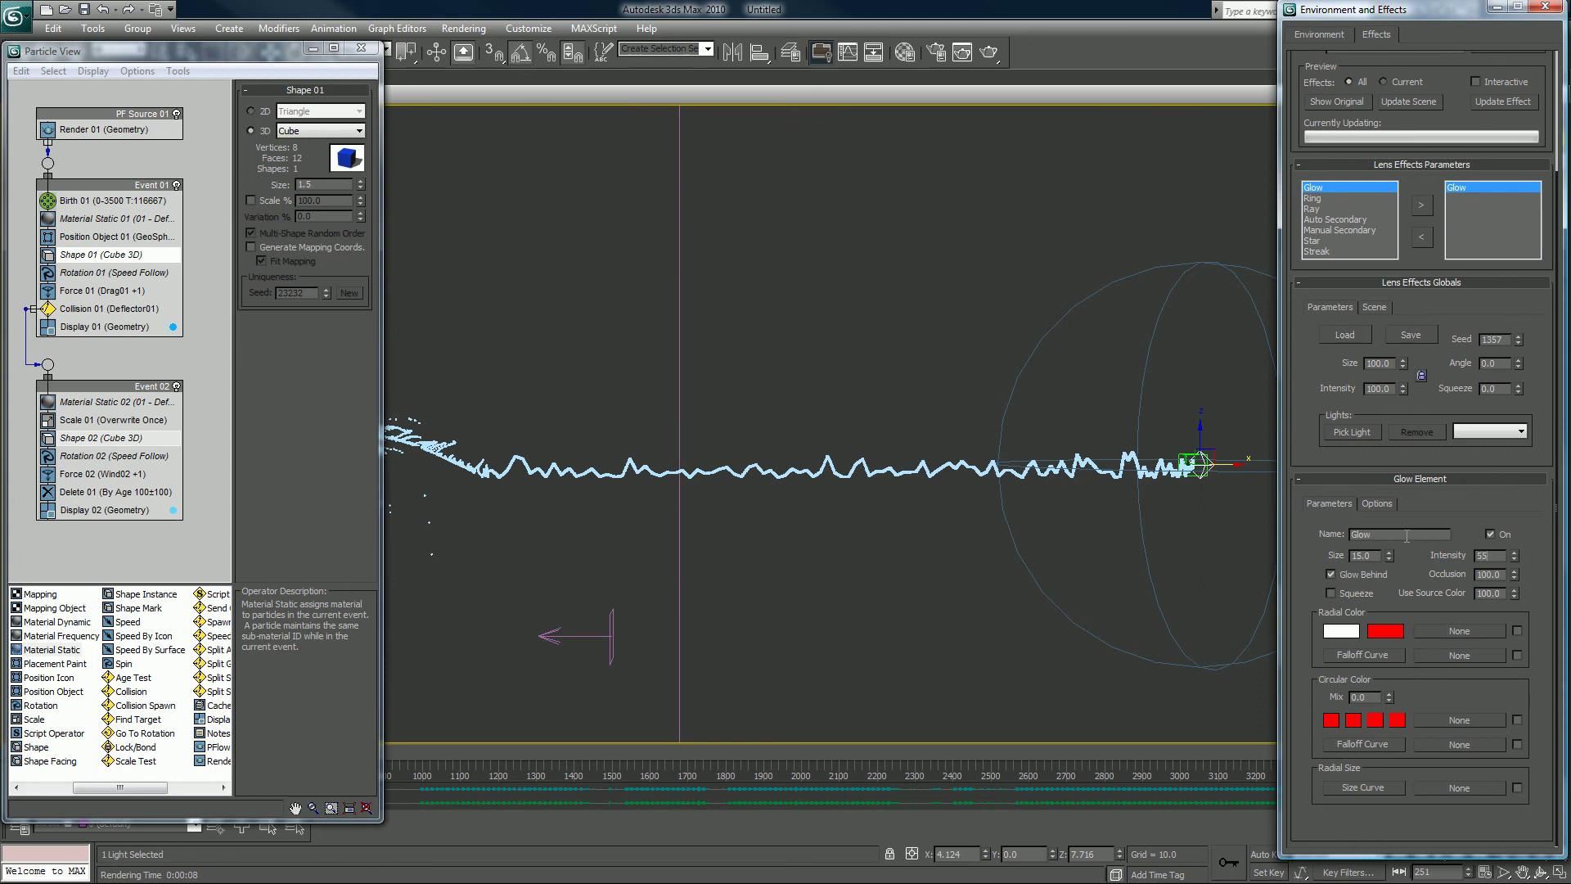
pyautogui.press('Return')
pyautogui.doubleClick(1375, 553)
pyautogui.write('10')
pyautogui.press('Return')
pyautogui.click(1448, 509)
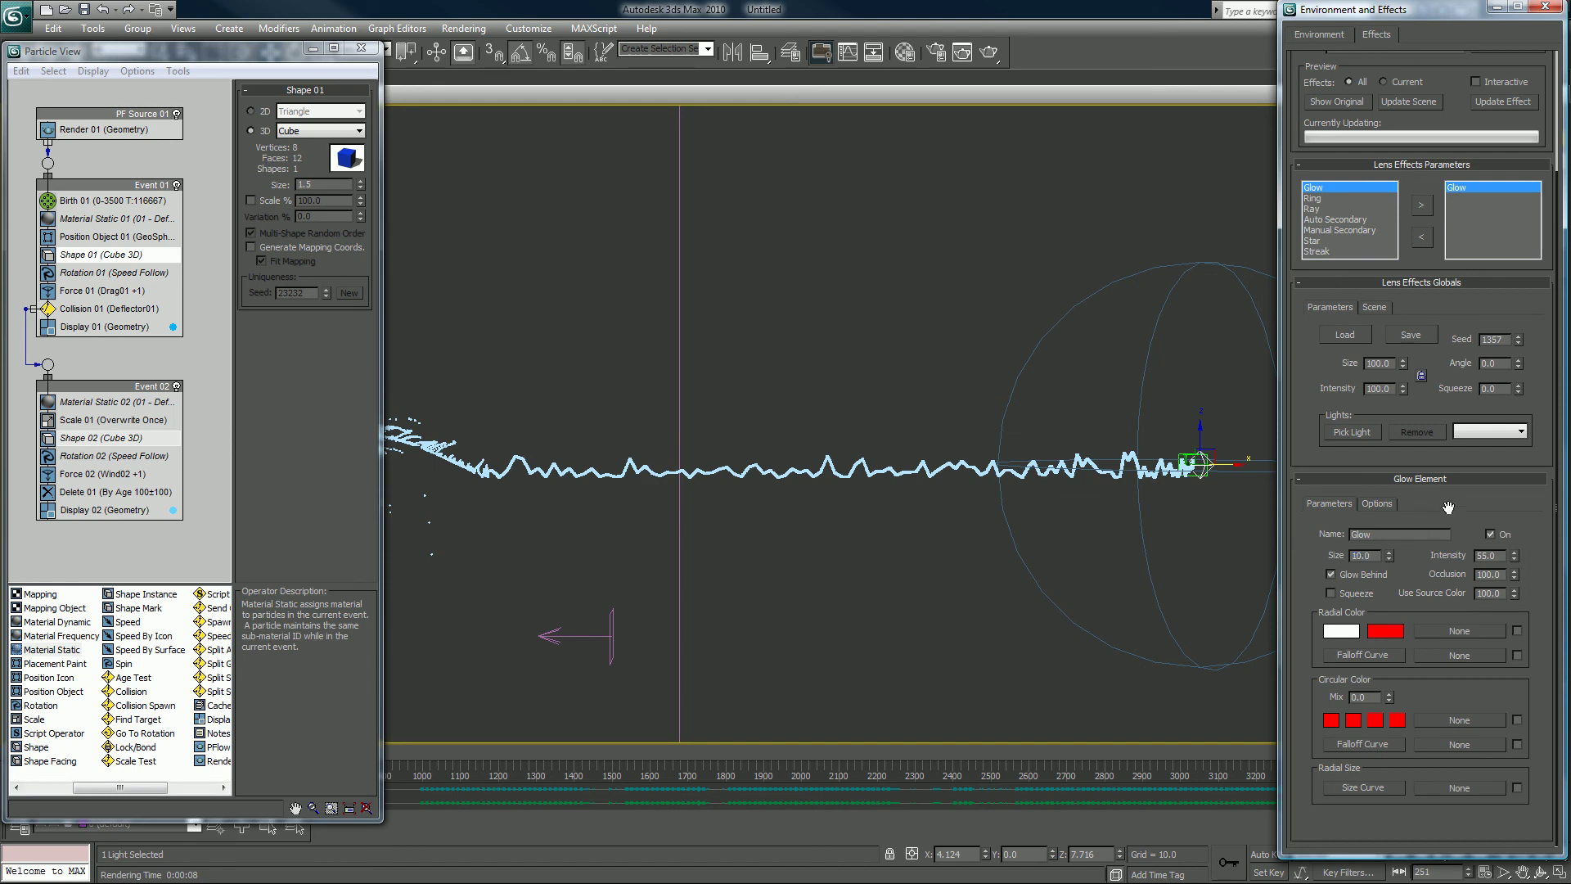
# Step: Render frame 251 with the reduced glow, close the result, and reopen the rendered frame to inspect it
pyautogui.click(997, 54)
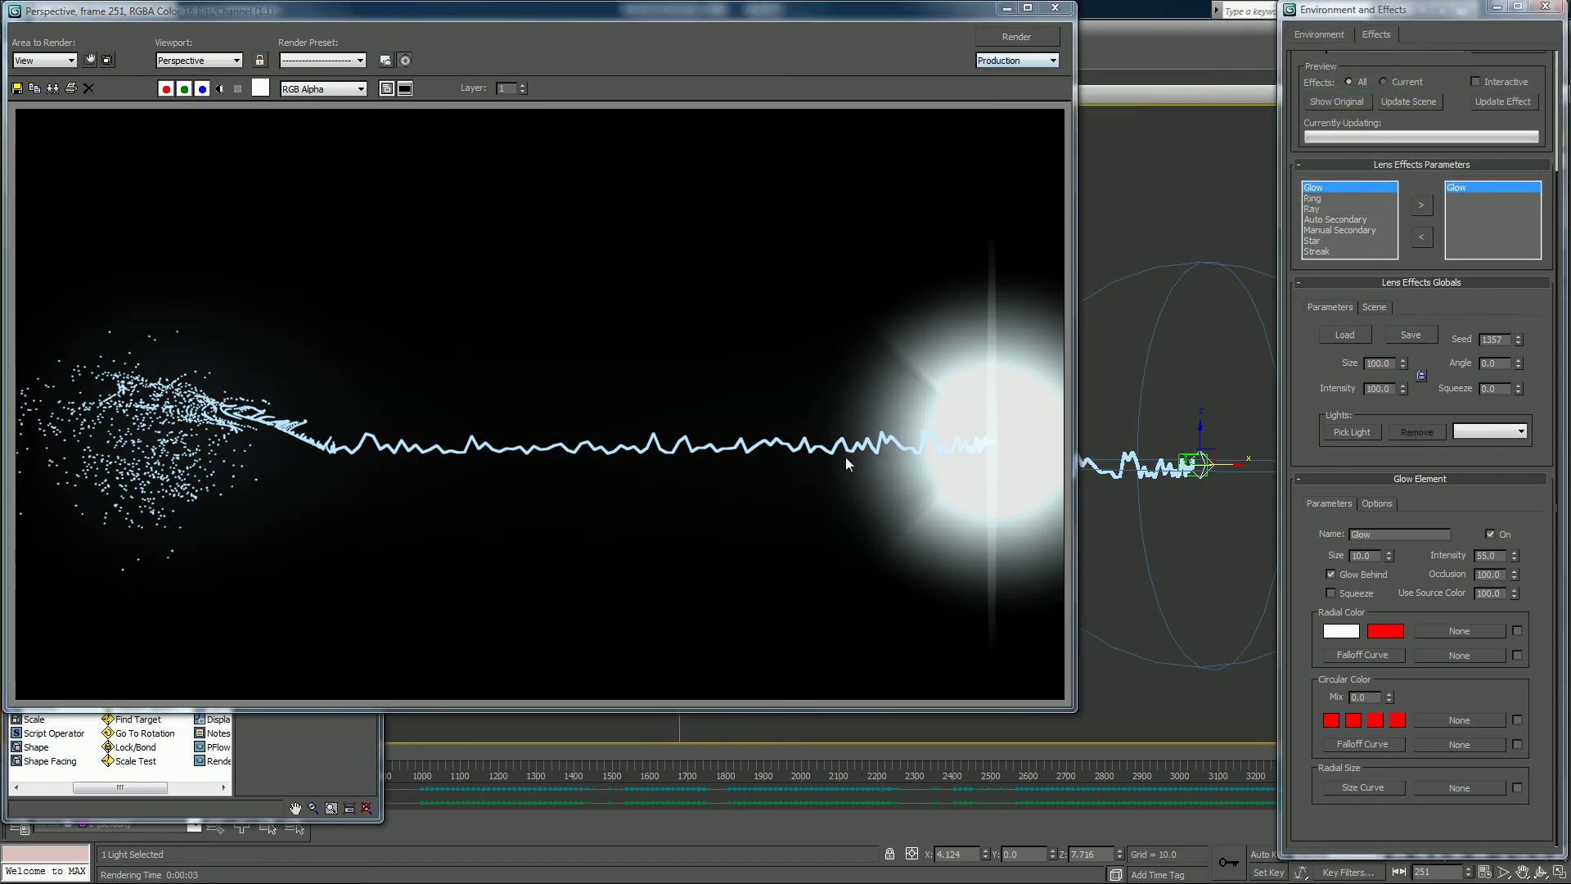
pyautogui.click(1054, 7)
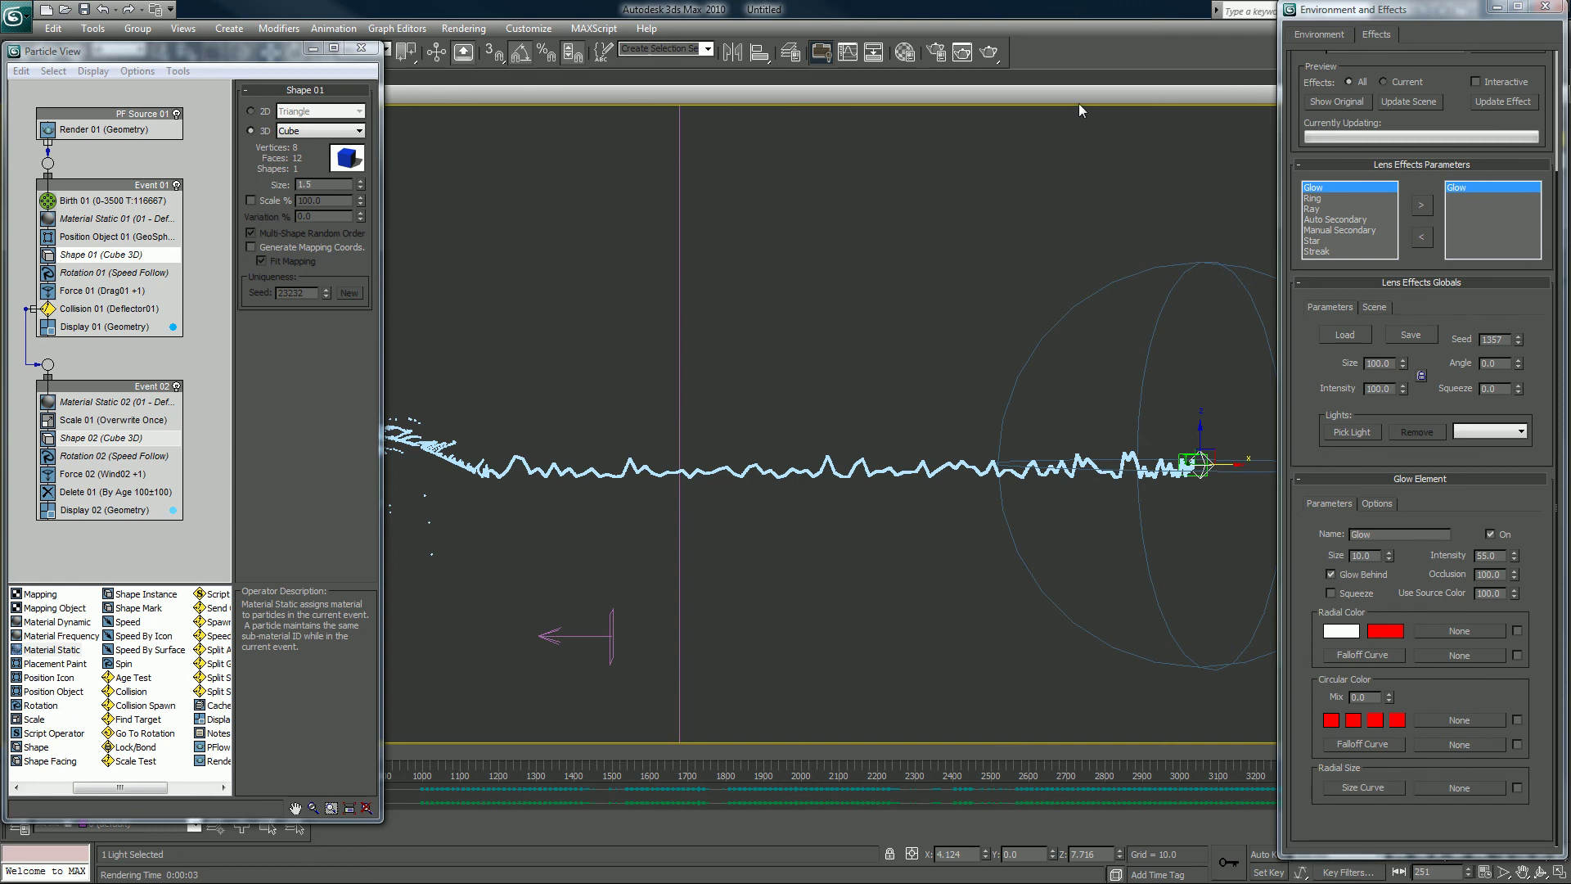
pyautogui.click(963, 53)
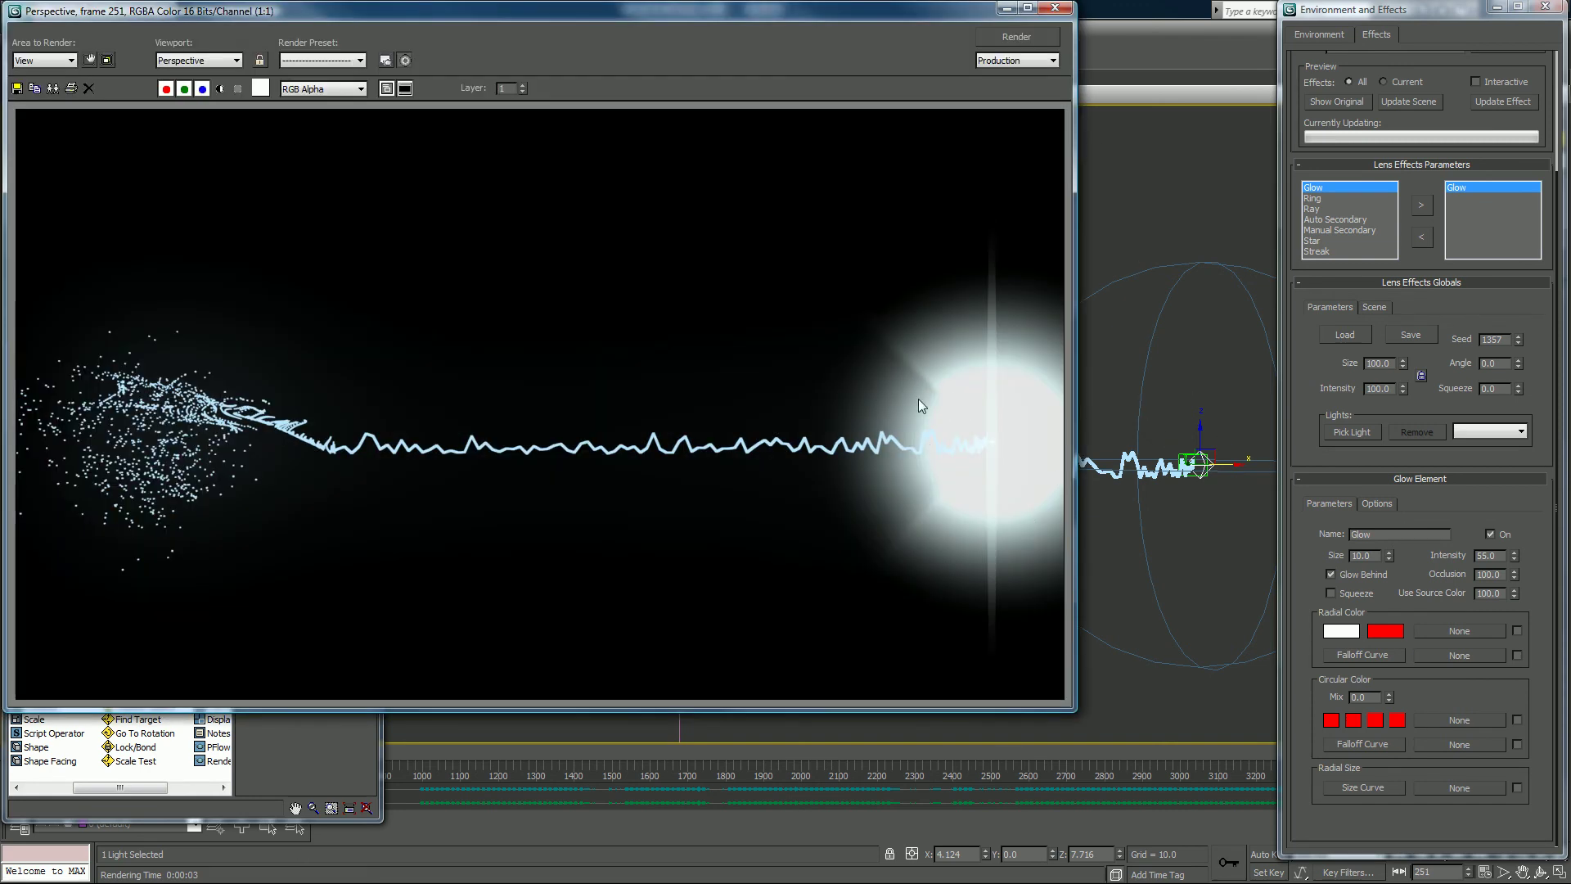